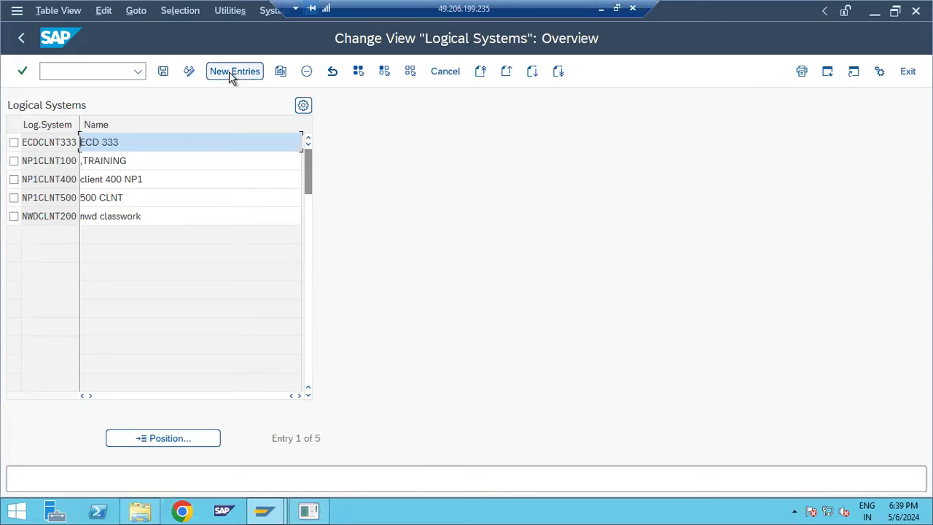
{"action": "left_click", "coordinate": [21, 38]}
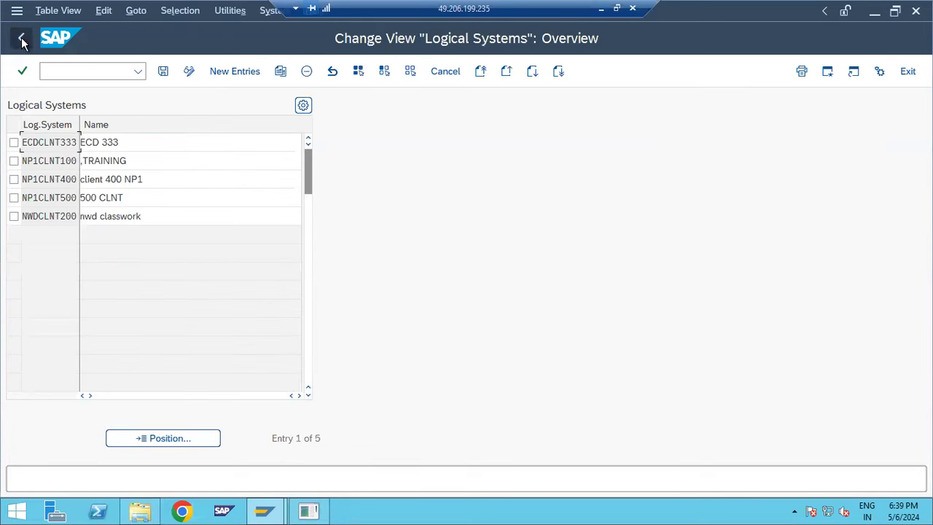
{"action": "left_click", "coordinate": [14, 160]}
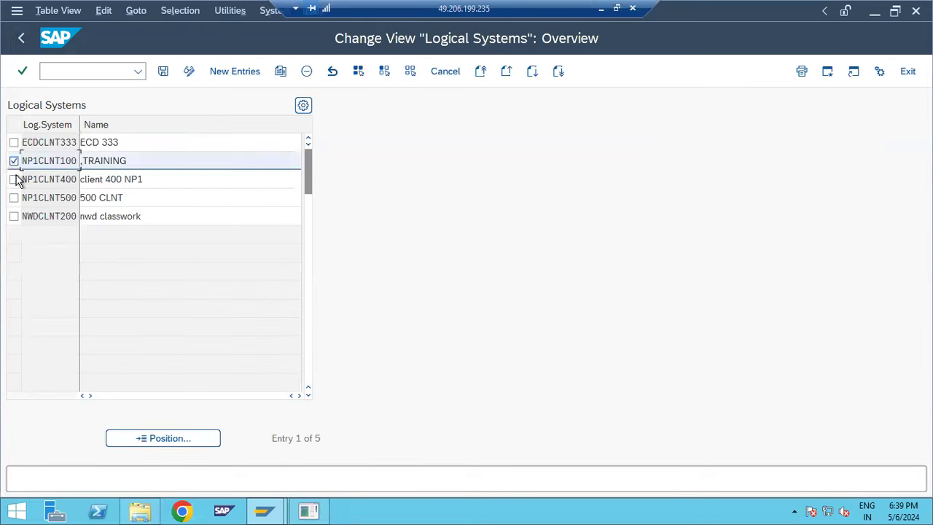
{"action": "left_click", "coordinate": [306, 71]}
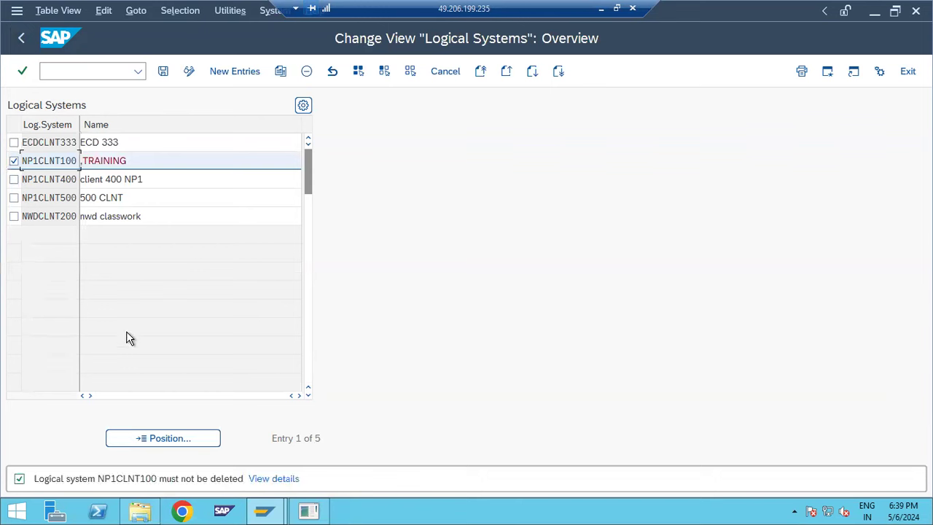
{"action": "left_click", "coordinate": [21, 38]}
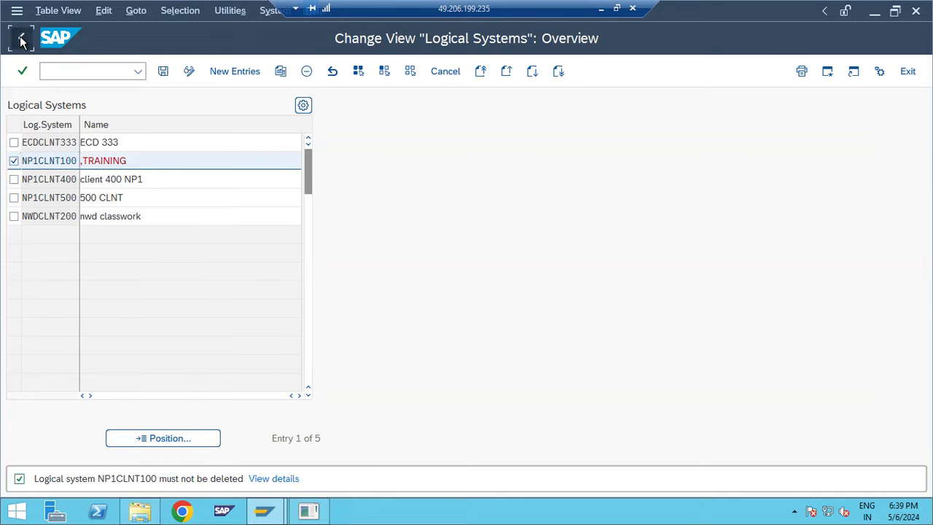
{"action": "type", "text": "sm30"}
{"action": "key", "text": "Return"}
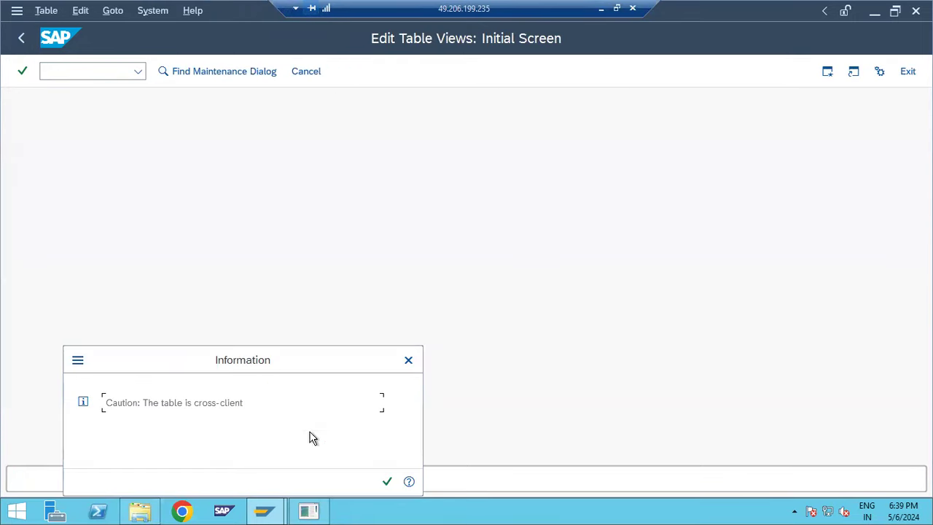
{"action": "left_click", "coordinate": [387, 481]}
{"action": "left_click", "coordinate": [235, 71]}
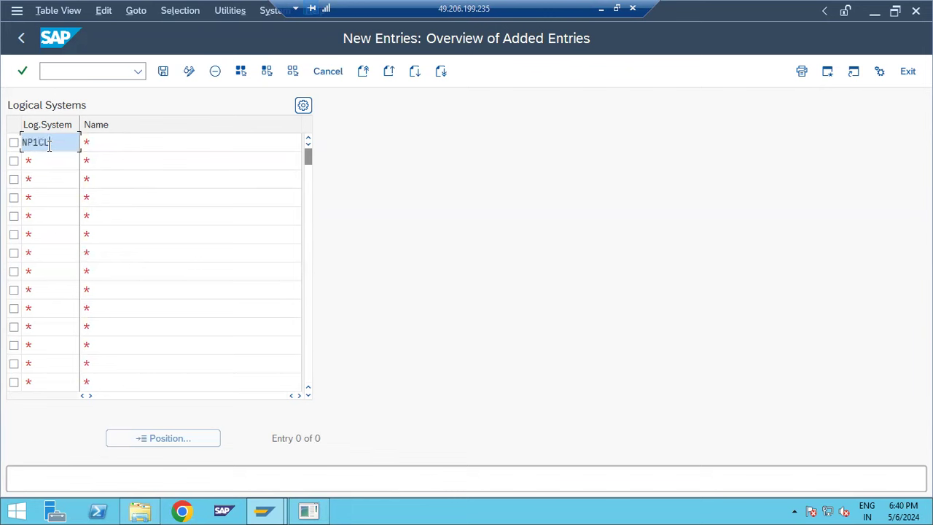
{"action": "type", "text": "NP1CLNT400"}
{"action": "key", "text": "Tab"}
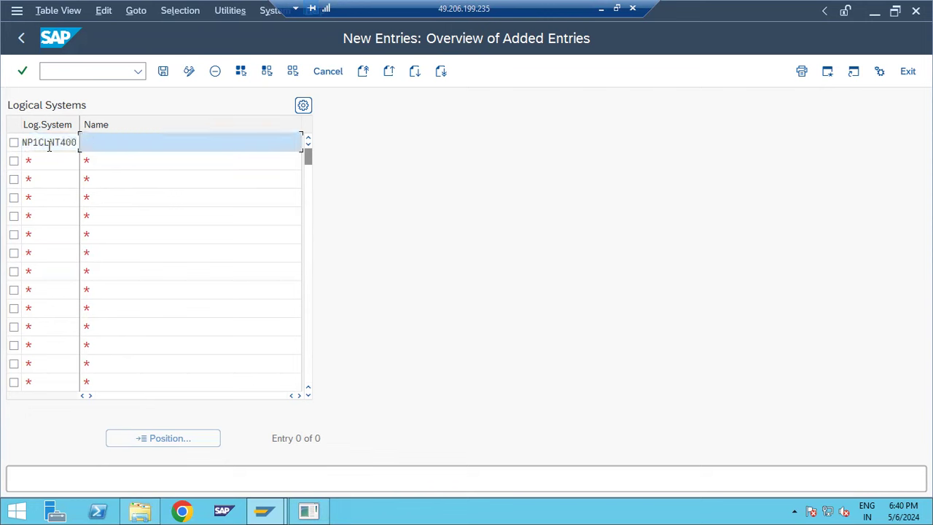
{"action": "type", "text": "NP1 400"}
{"action": "left_click_drag", "start_coordinate": [80, 142], "coordinate": [180, 146]}
{"action": "left_click_drag", "start_coordinate": [25, 143], "coordinate": [78, 148]}
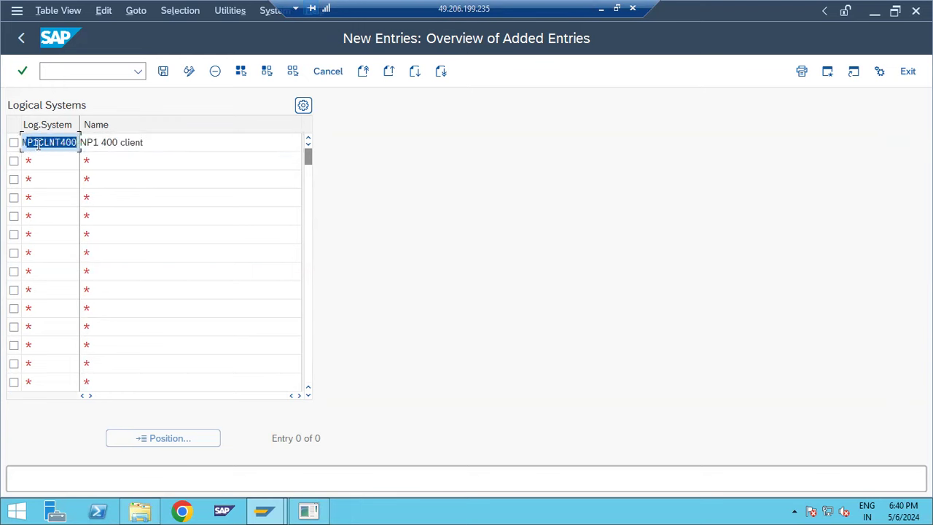
{"action": "key", "text": "ctrl+c"}
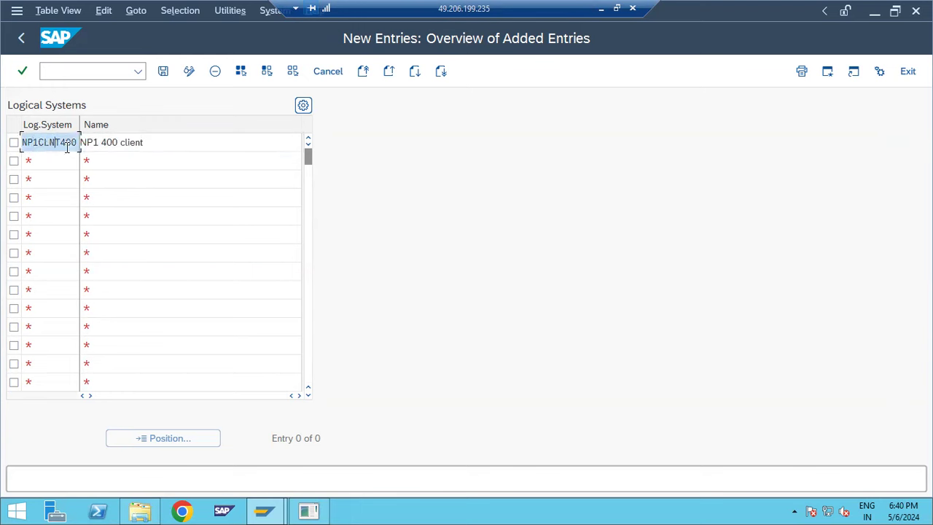
{"action": "left_click", "coordinate": [163, 73]}
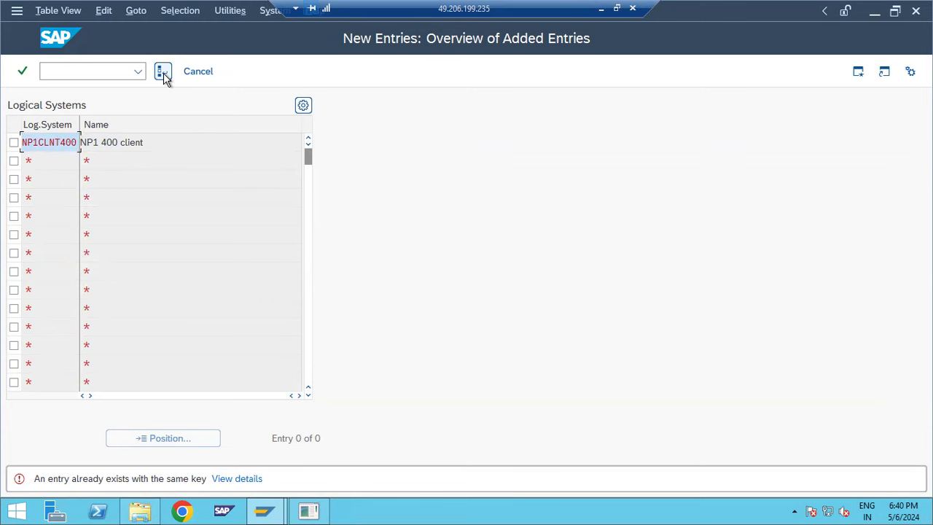
{"action": "left_click", "coordinate": [163, 73]}
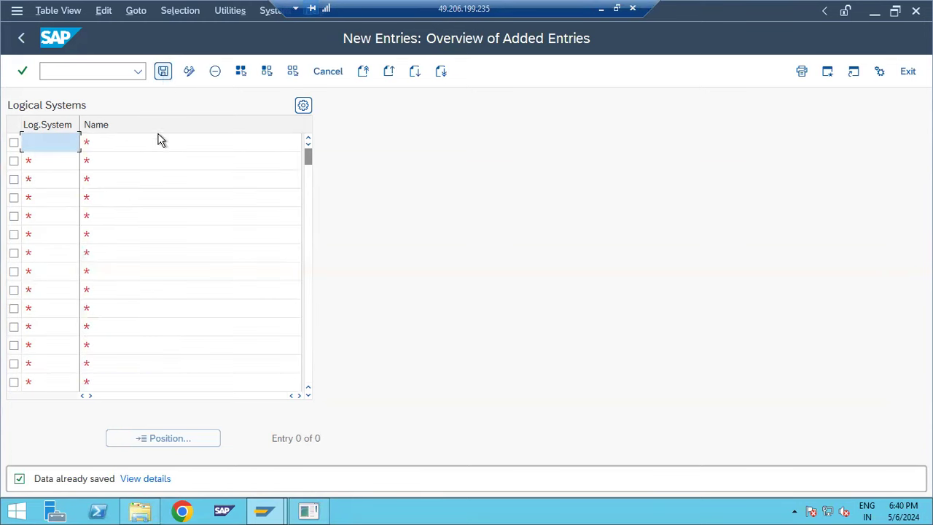
Try adding logical system NP1CLNT500, discard the duplicate-key rejection, and return to the overview
{"action": "left_click", "coordinate": [21, 38]}
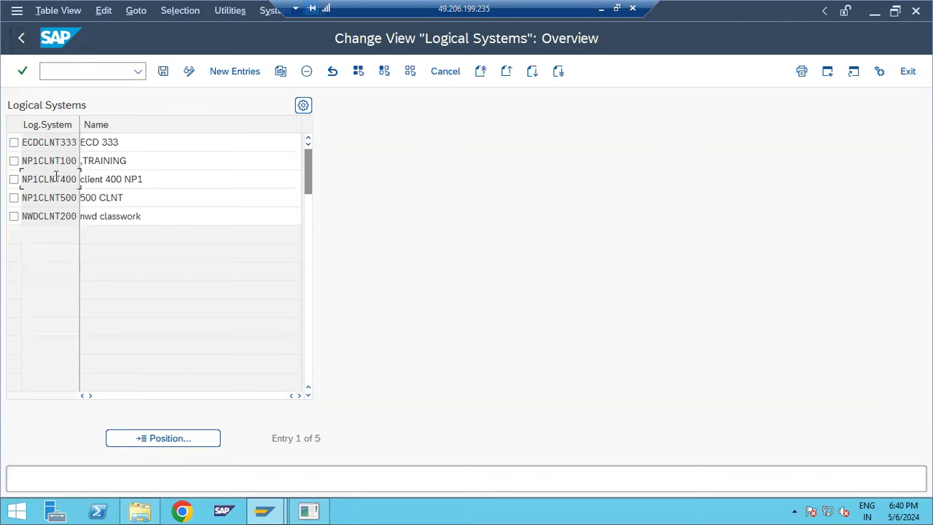
{"action": "double_click", "coordinate": [56, 176]}
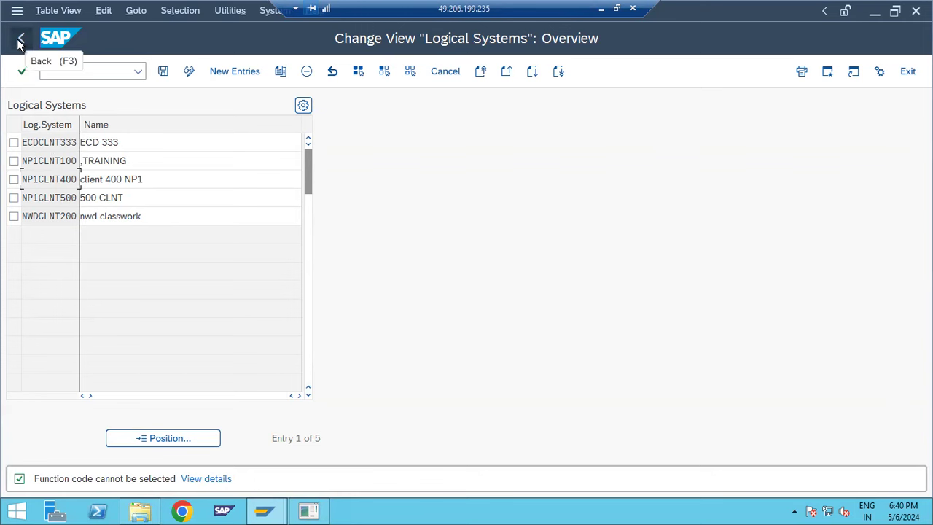
{"action": "left_click", "coordinate": [251, 76]}
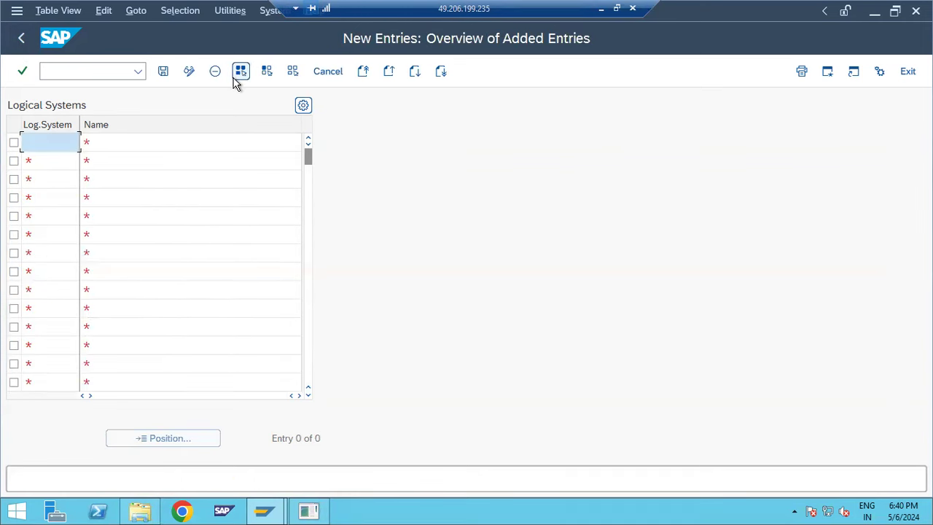
{"action": "type", "text": "NP1CLNT500"}
{"action": "key", "text": "Tab"}
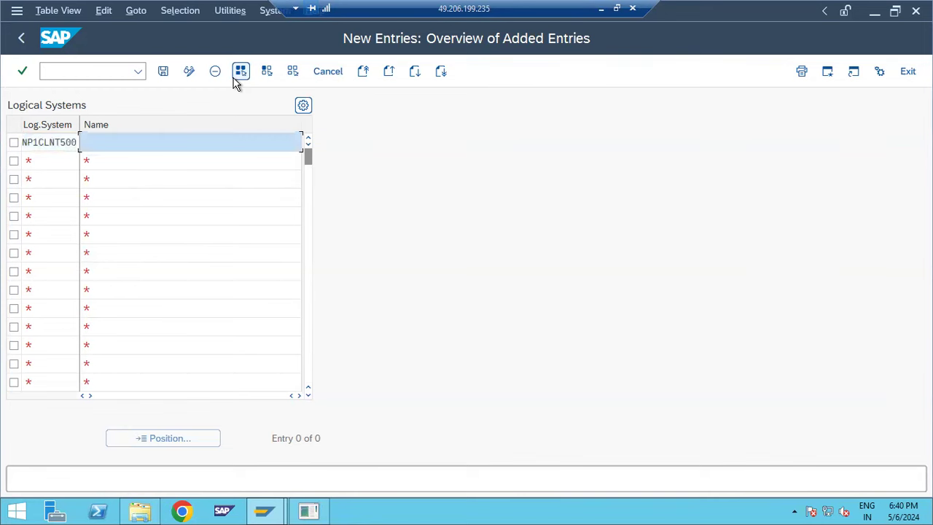
{"action": "type", "text": "NP1 500"}
{"action": "left_click", "coordinate": [162, 72]}
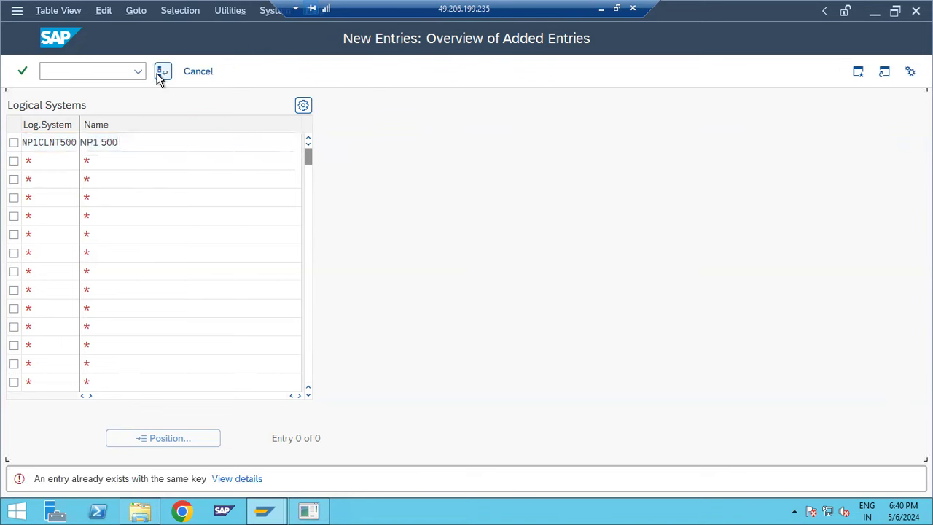
{"action": "left_click", "coordinate": [162, 72]}
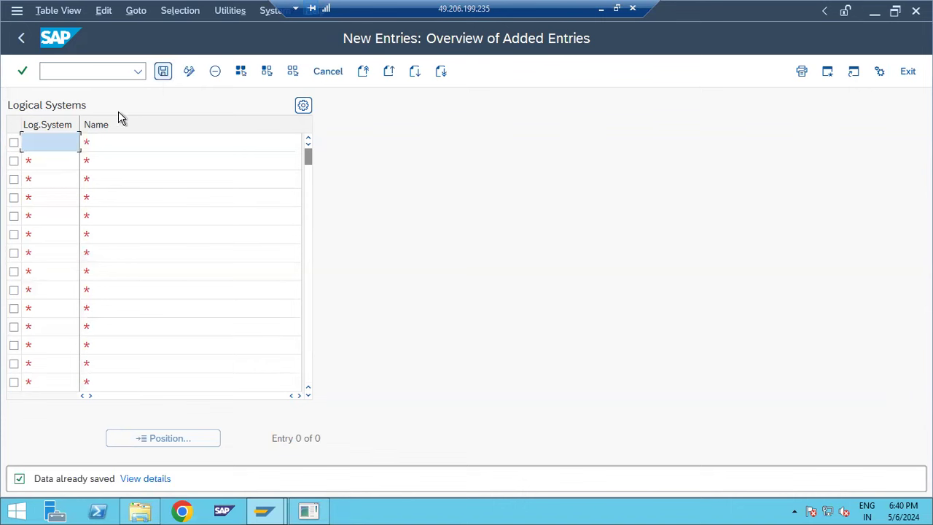
{"action": "left_click", "coordinate": [24, 38]}
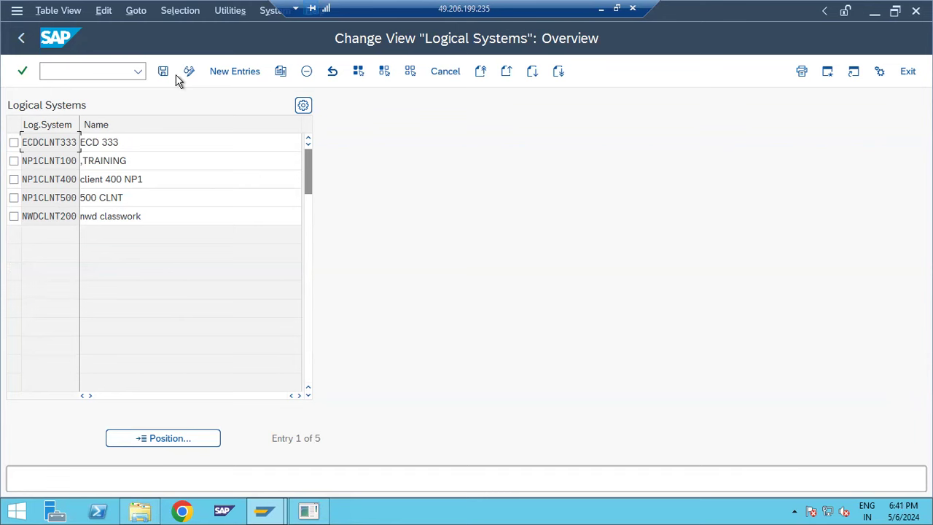
Add logical system NP1CLNT300 named 'NP1 300' and save it
{"action": "left_click", "coordinate": [236, 73]}
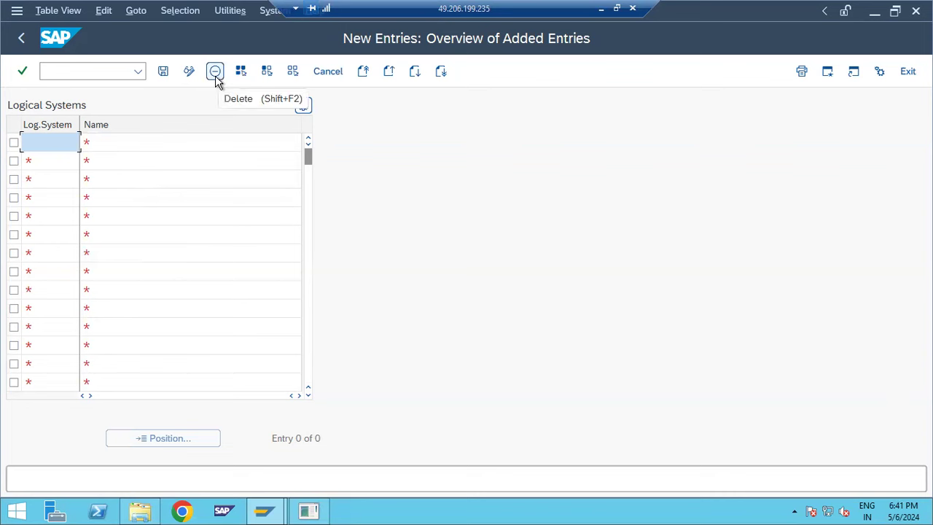
{"action": "type", "text": "Np1CLNT300"}
{"action": "key", "text": "Tab"}
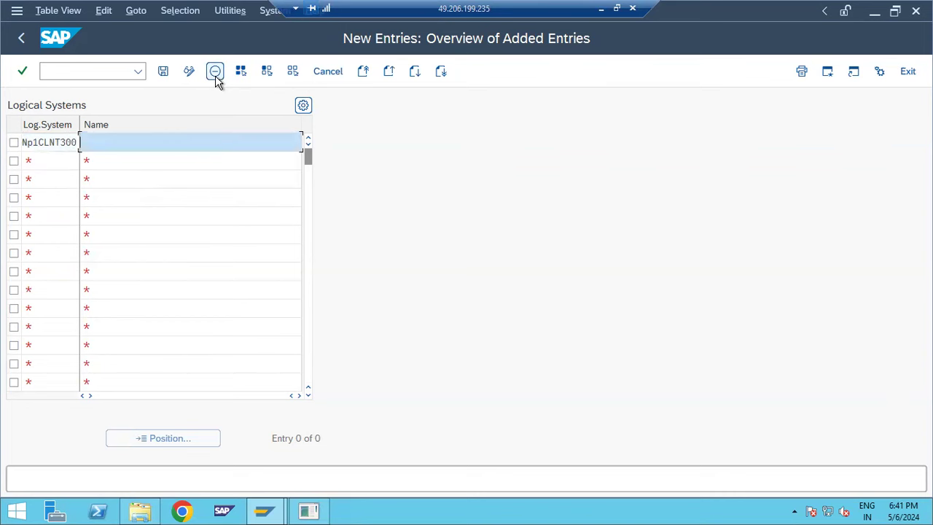
{"action": "type", "text": "NP1 "}
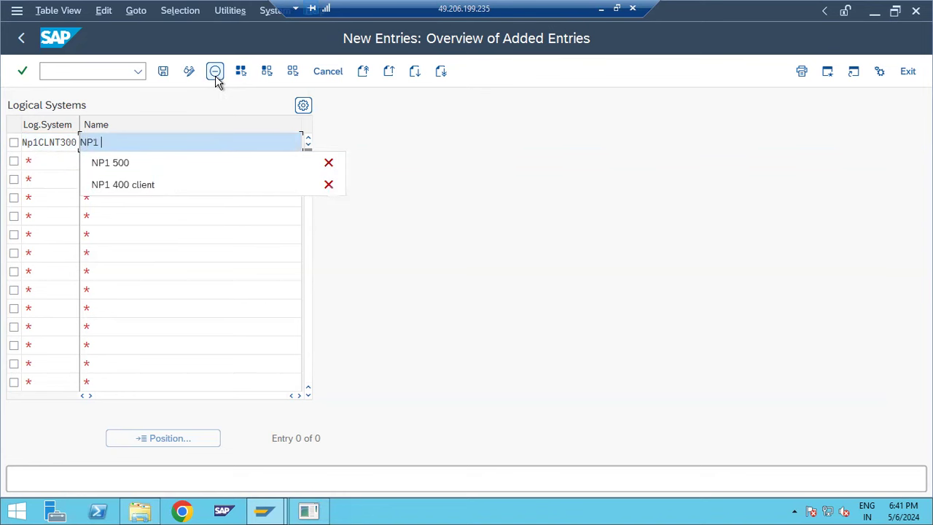
{"action": "type", "text": "300"}
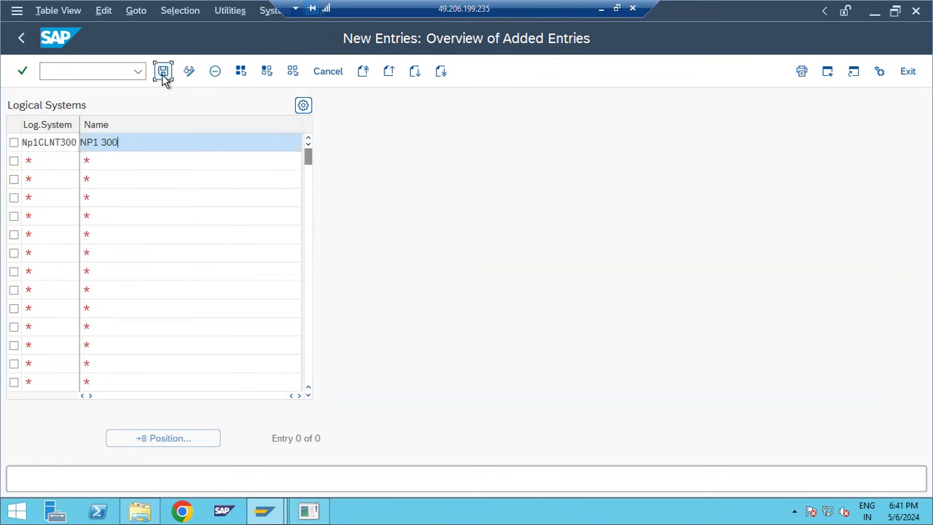
{"action": "left_click", "coordinate": [163, 75]}
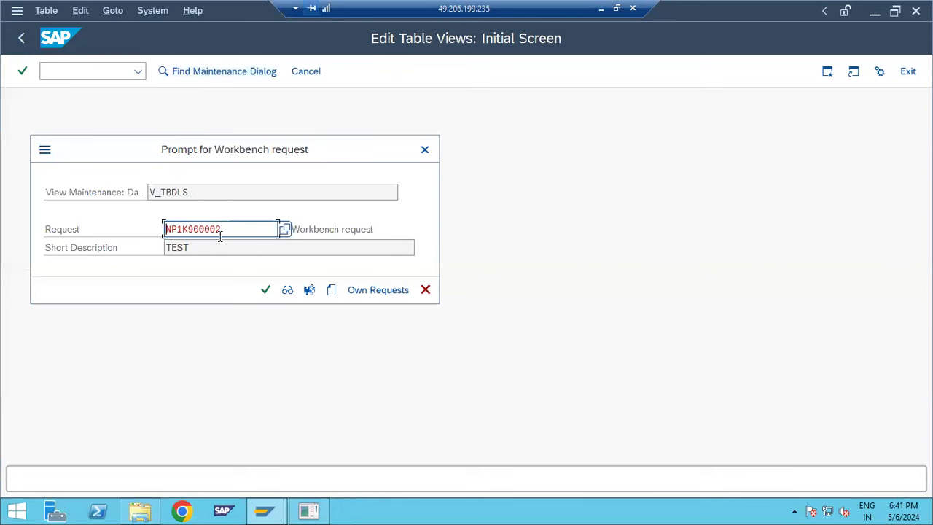
Assign the change to a new workbench request 'Logical systems creation'
{"action": "left_click_drag", "start_coordinate": [220, 230], "coordinate": [157, 235]}
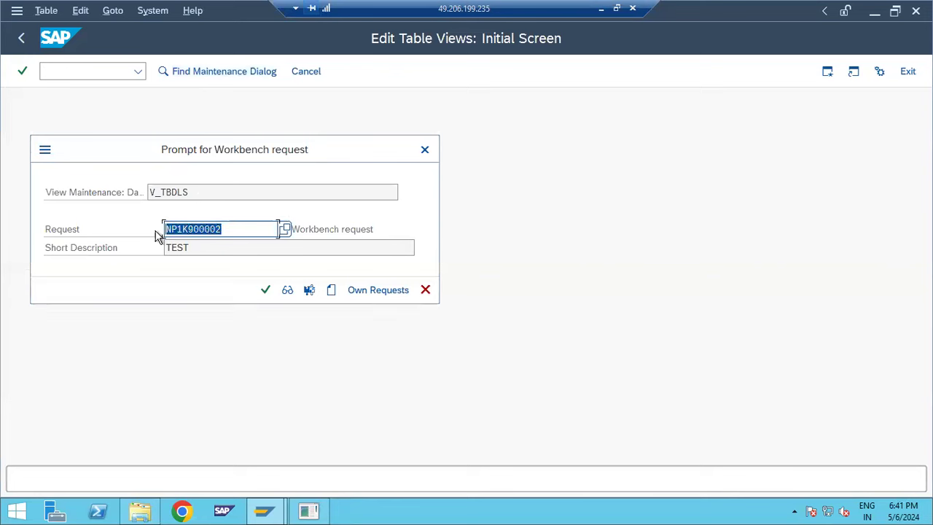
{"action": "left_click", "coordinate": [330, 291]}
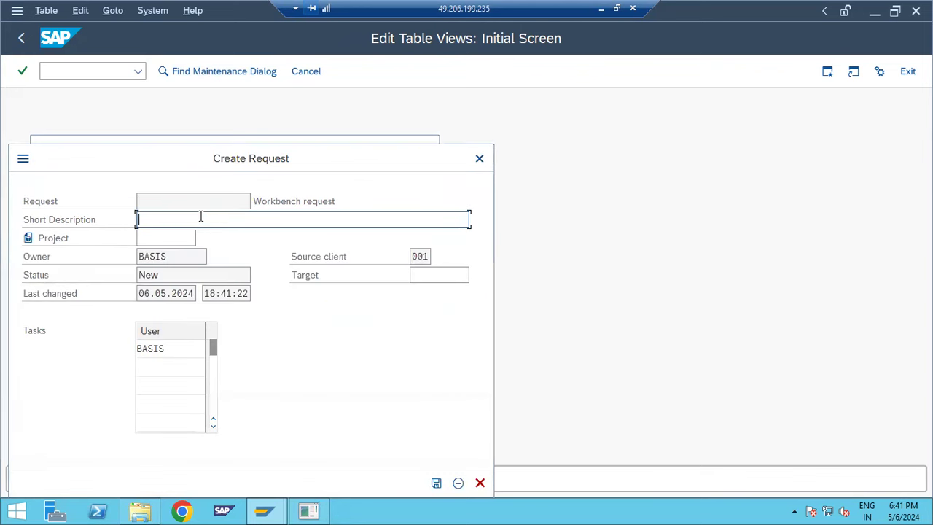
{"action": "type", "text": "Logical systems creation"}
{"action": "key", "text": "Return"}
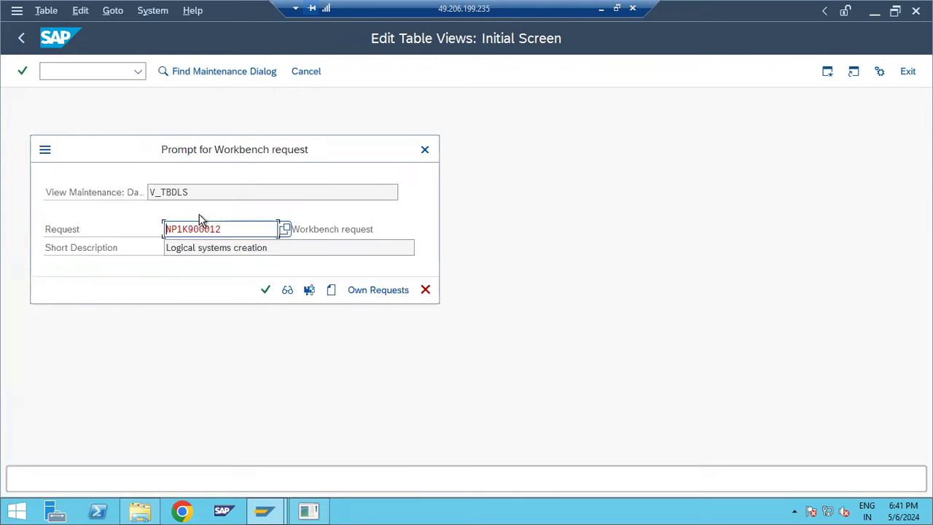
{"action": "left_click", "coordinate": [266, 290]}
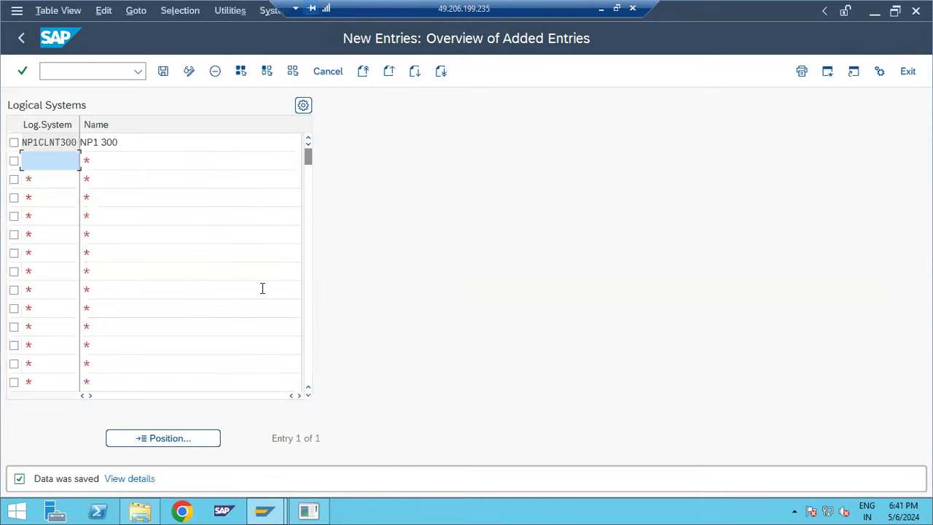
Check NP1CLNT300 in the logical systems list, then return to SAP Easy Access
{"action": "left_click", "coordinate": [20, 38]}
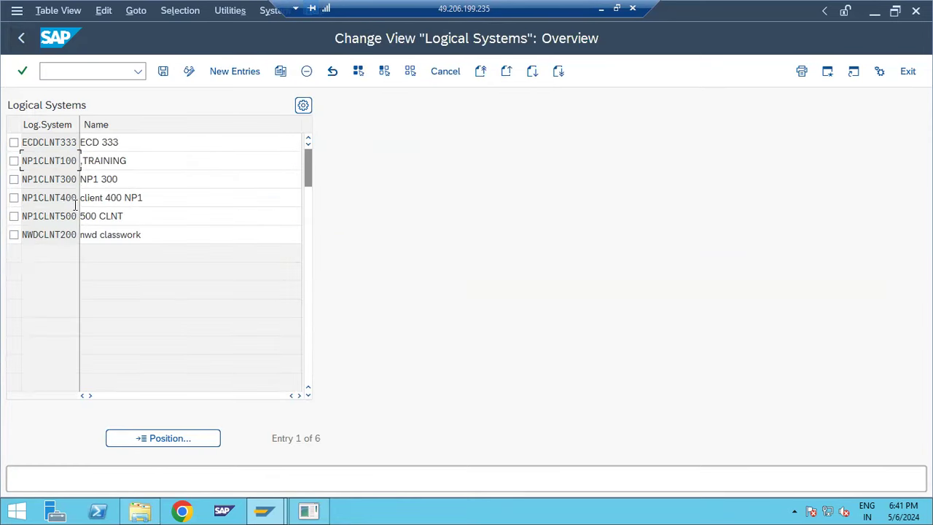
{"action": "left_click_drag", "start_coordinate": [38, 179], "coordinate": [115, 179]}
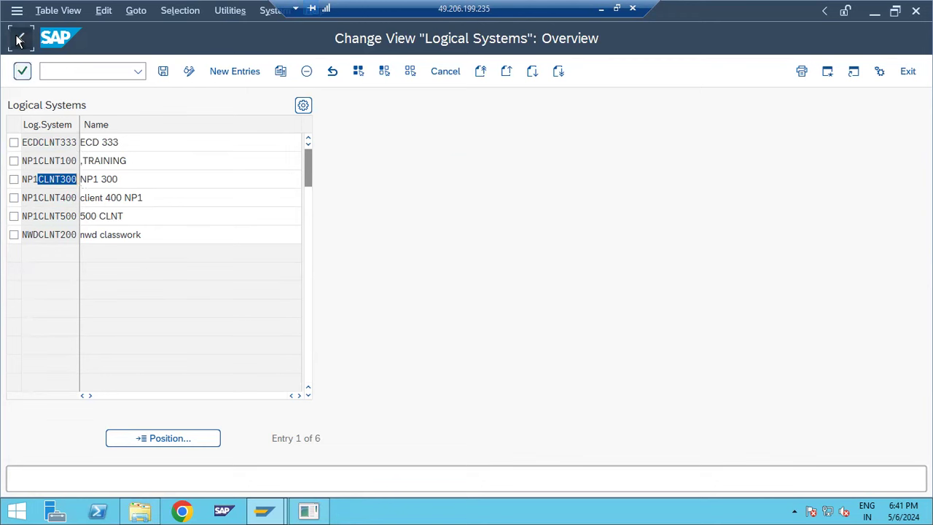
{"action": "left_click", "coordinate": [21, 38]}
Open the SCC4 Clients table in change mode, confirming the cross-client information popup
{"action": "type", "text": "scc4"}
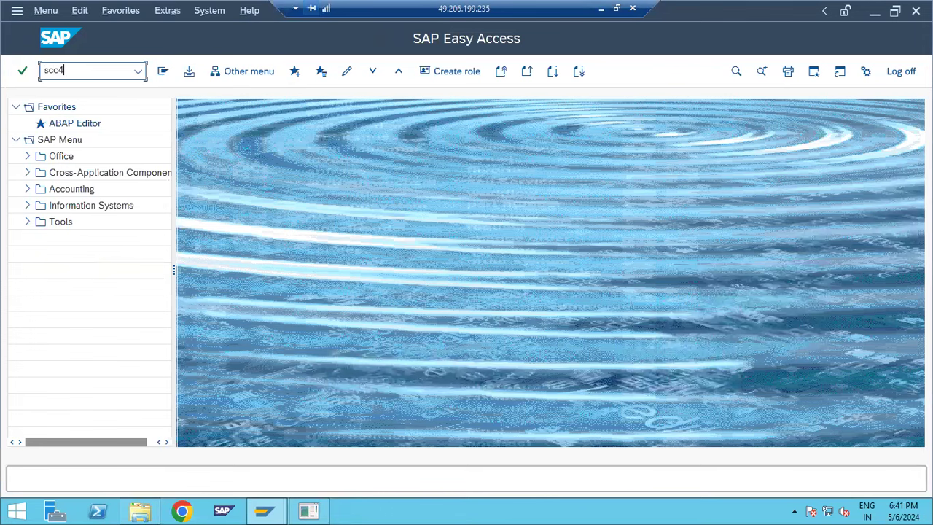
{"action": "key", "text": "Return"}
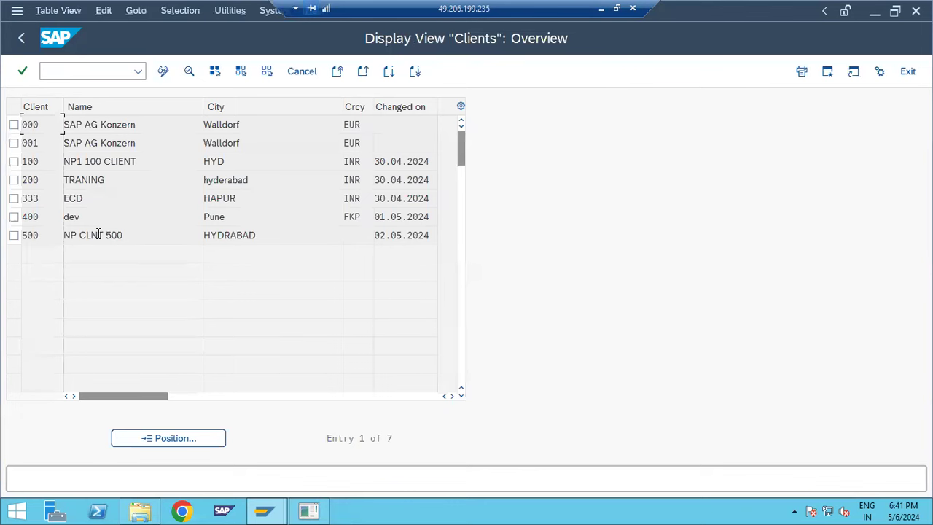
{"action": "left_click_drag", "start_coordinate": [42, 234], "coordinate": [17, 234]}
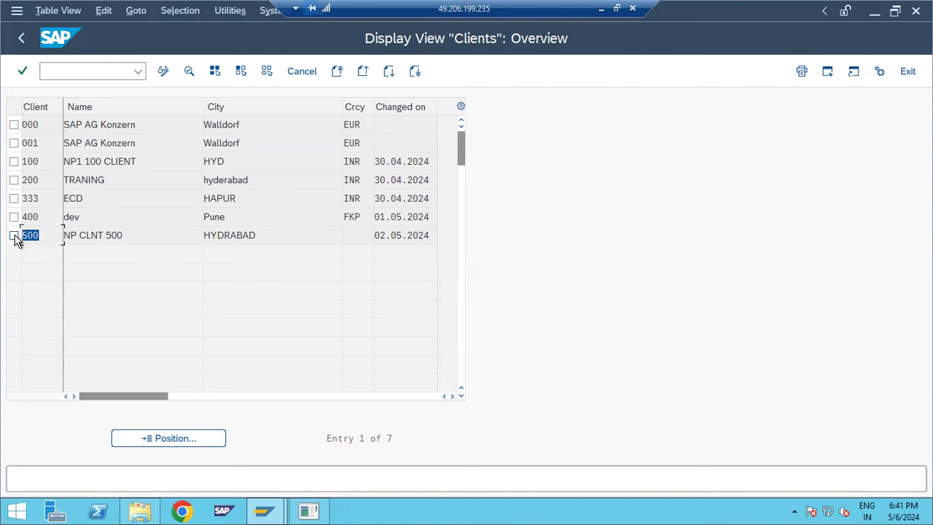
{"action": "left_click", "coordinate": [167, 77]}
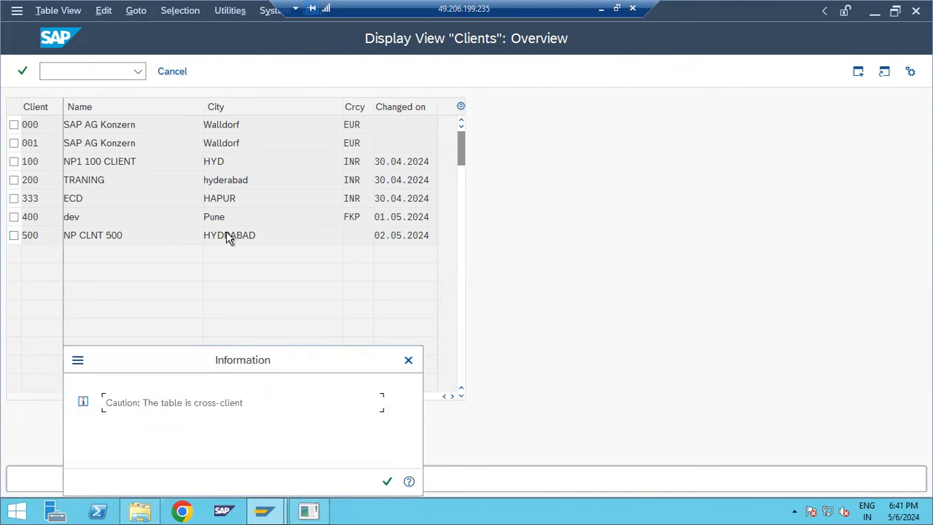
{"action": "left_click", "coordinate": [386, 484]}
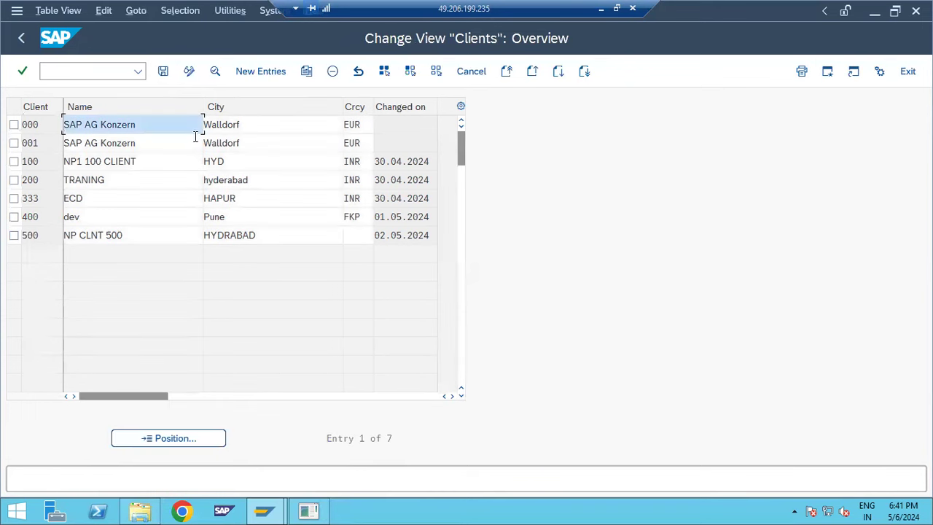
Create a new client entry 300 with name 'Np1 300' and city HYD
{"action": "left_click", "coordinate": [250, 73]}
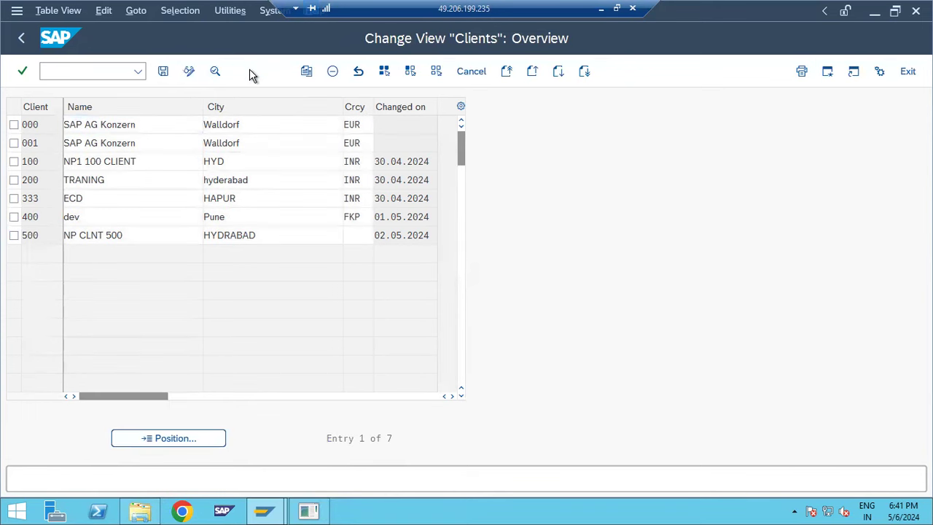
{"action": "type", "text": "300"}
{"action": "key", "text": "Tab"}
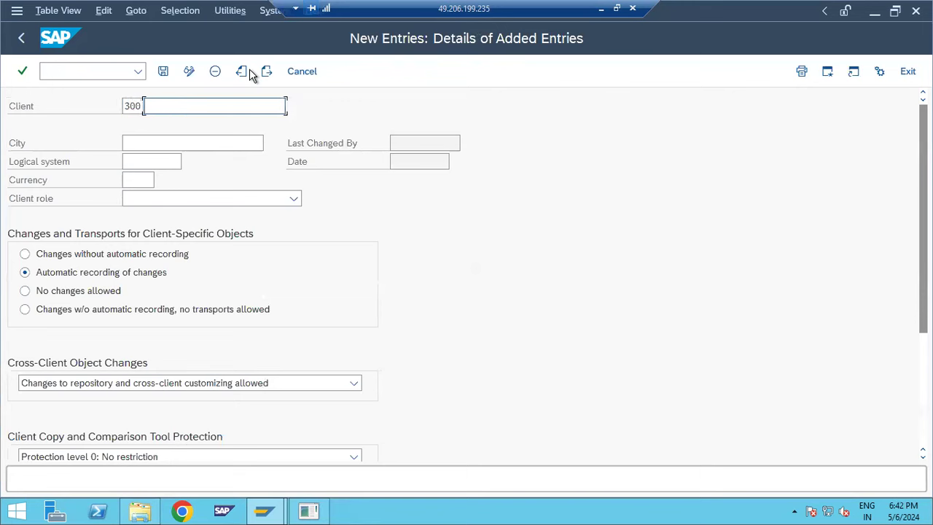
{"action": "type", "text": "Np1 300"}
{"action": "key", "text": "Tab"}
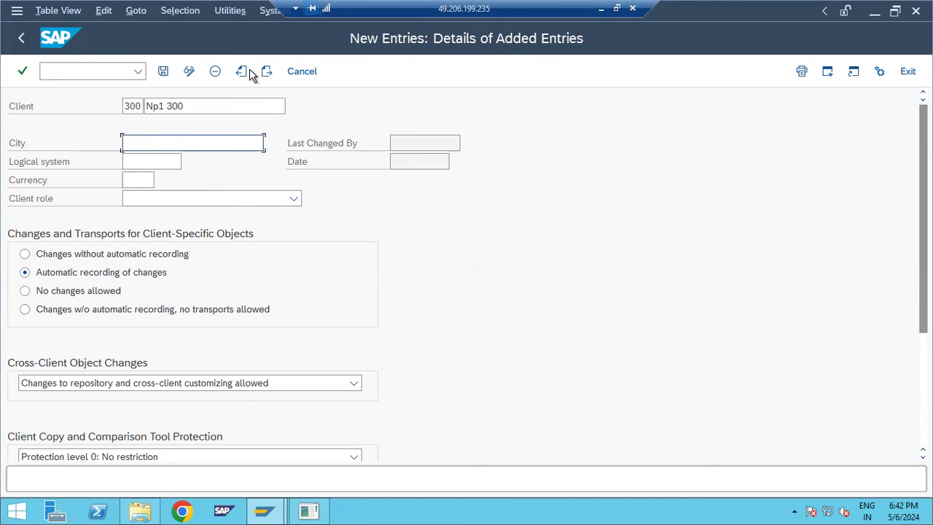
{"action": "type", "text": "HYD"}
{"action": "key", "text": "Tab"}
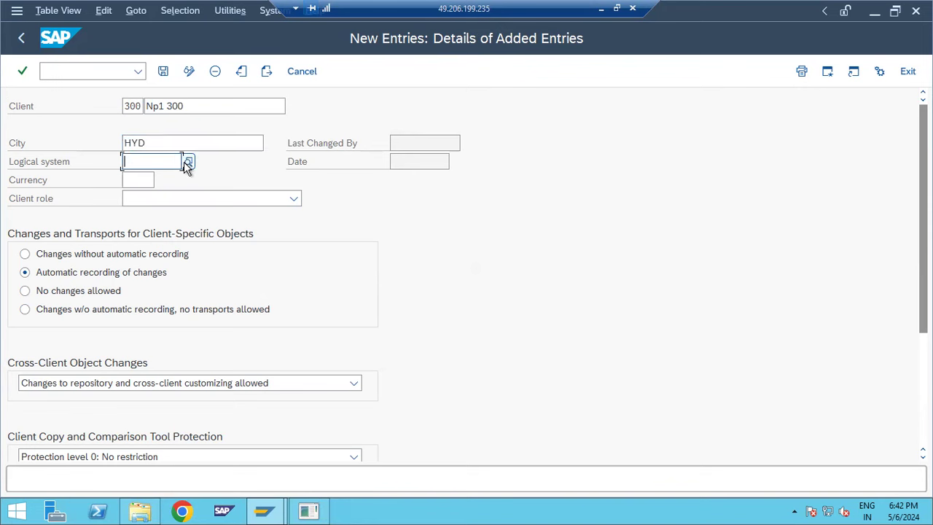
Select NP1CLNT300 as the client's logical system from the F4 list
{"action": "left_click", "coordinate": [22, 167]}
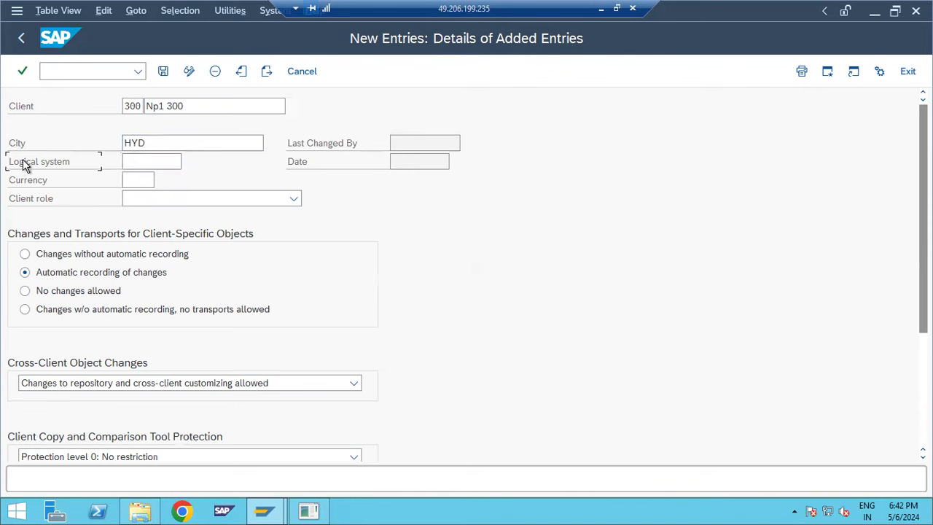
{"action": "left_click", "coordinate": [127, 161]}
{"action": "left_click", "coordinate": [186, 160]}
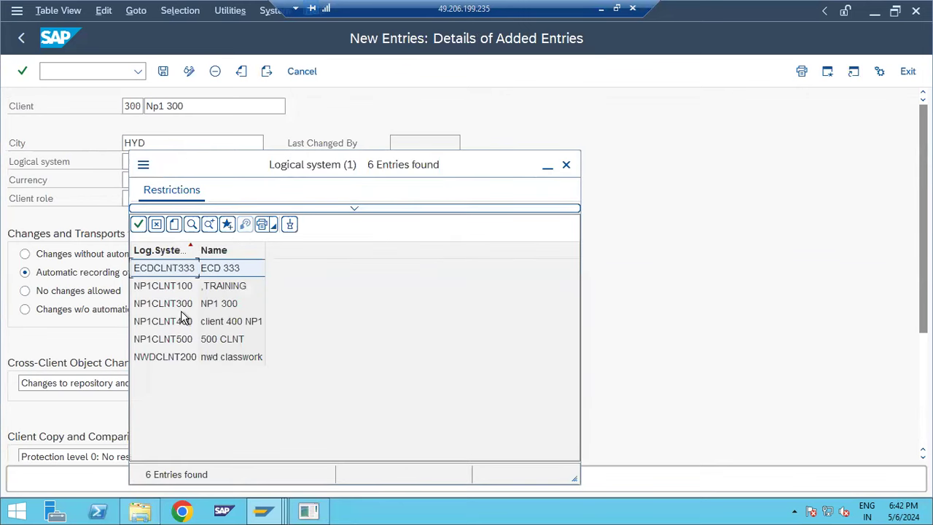
{"action": "double_click", "coordinate": [181, 306]}
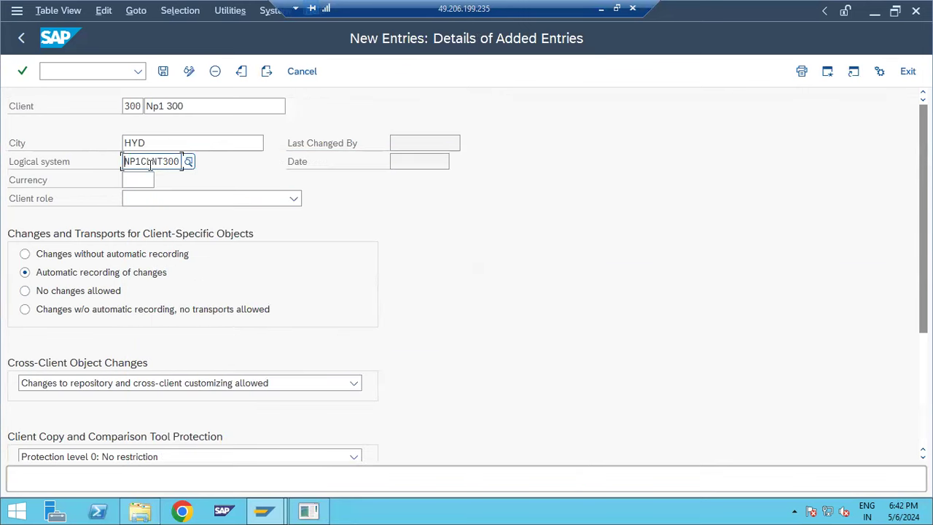
{"action": "left_click_drag", "start_coordinate": [150, 164], "coordinate": [204, 168]}
{"action": "left_click", "coordinate": [187, 162]}
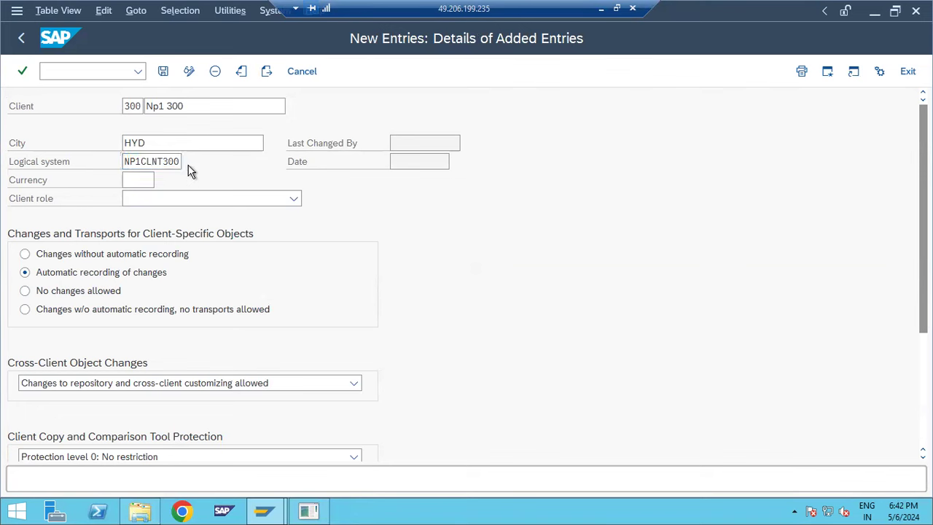
{"action": "double_click", "coordinate": [181, 312]}
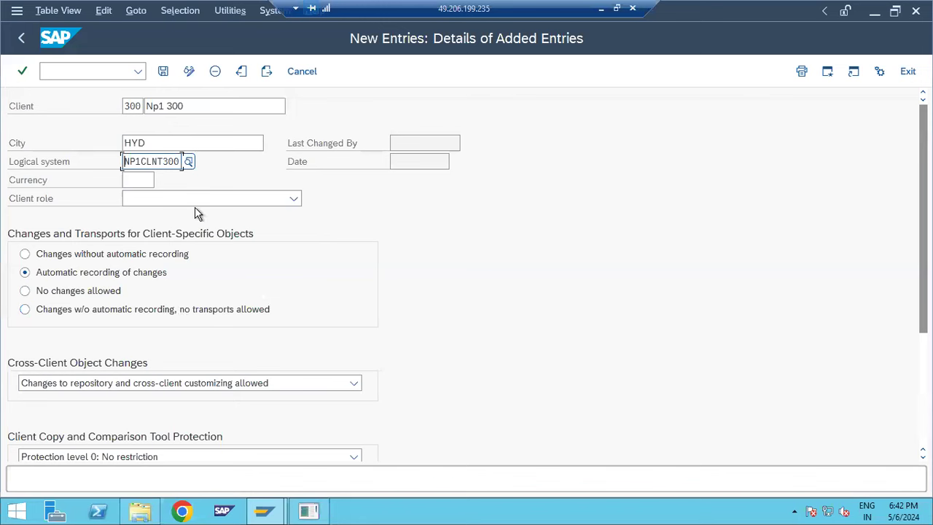
{"action": "left_click_drag", "start_coordinate": [125, 161], "coordinate": [173, 161]}
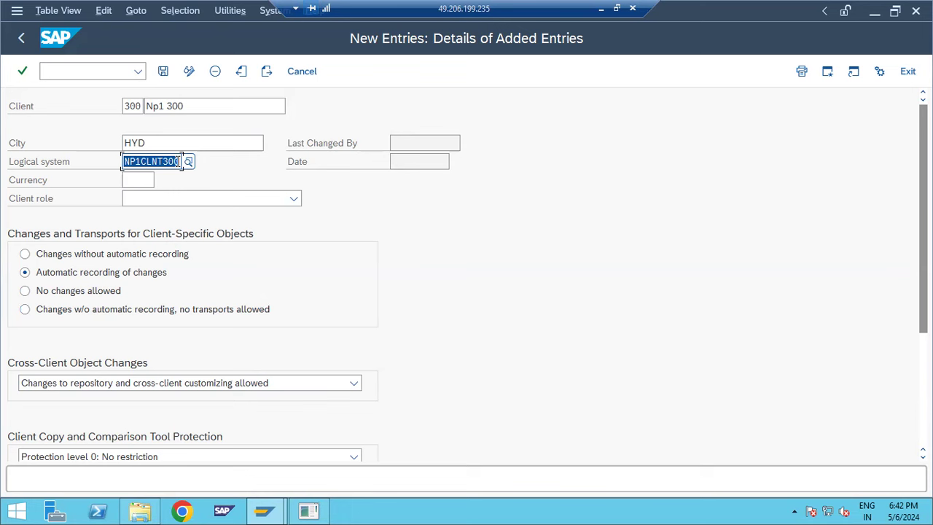
Set the currency to Indian Rupee INR and view the client role options
{"action": "left_click", "coordinate": [124, 180]}
{"action": "type", "text": "INR"}
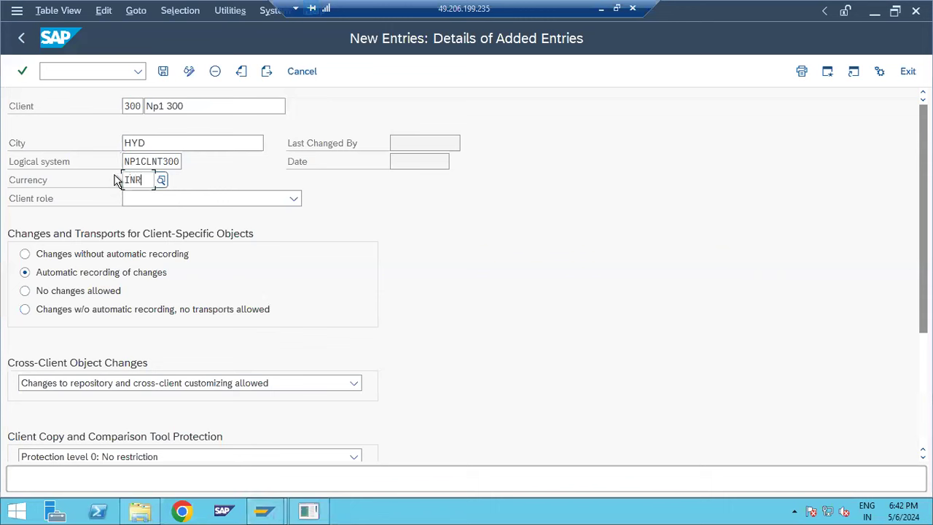
{"action": "left_click", "coordinate": [186, 241]}
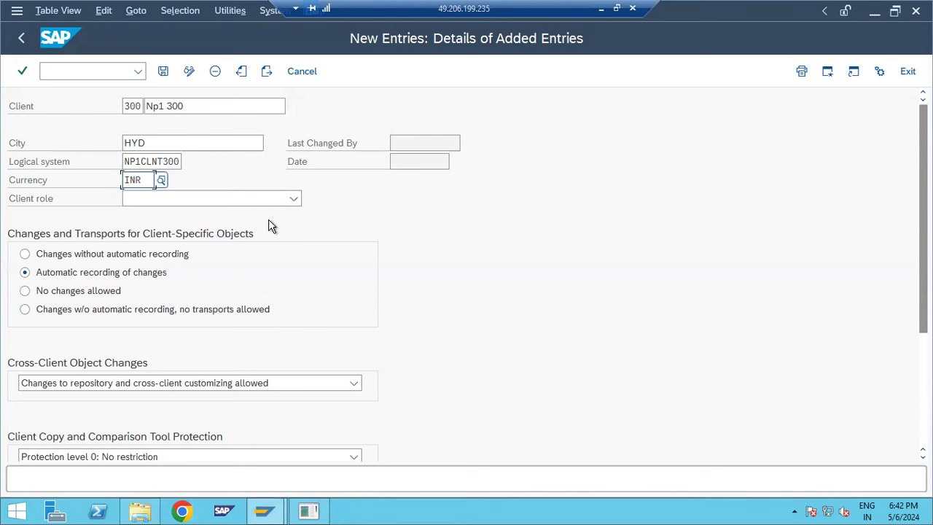
{"action": "left_click", "coordinate": [290, 201]}
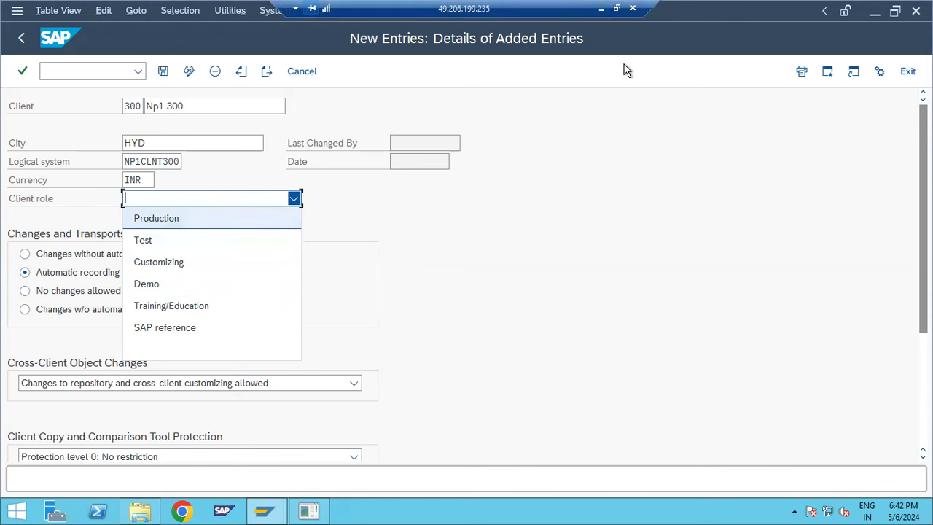
{"action": "key", "text": "alt+Tab"}
{"action": "left_click", "coordinate": [412, 150]}
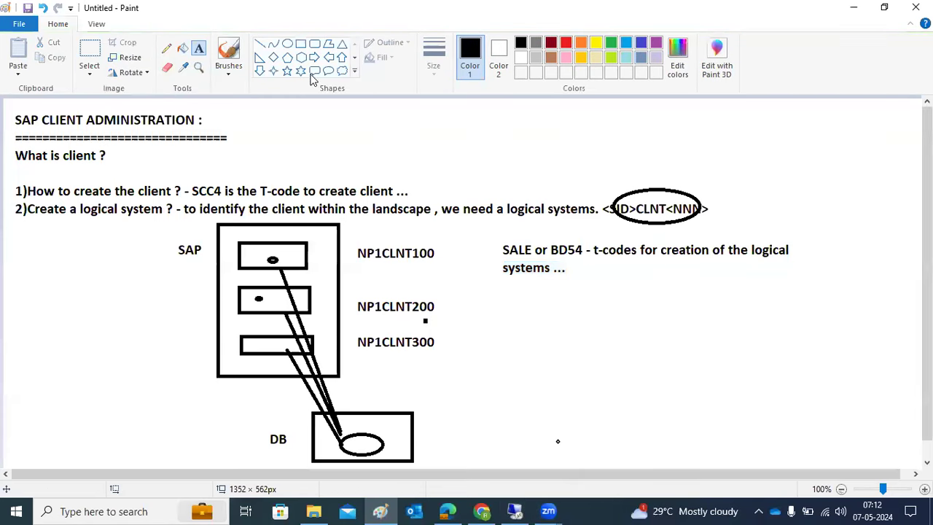
Draw three rounded-rectangle boxes side by side below the SALE/BD54 note
{"action": "left_click", "coordinate": [314, 43]}
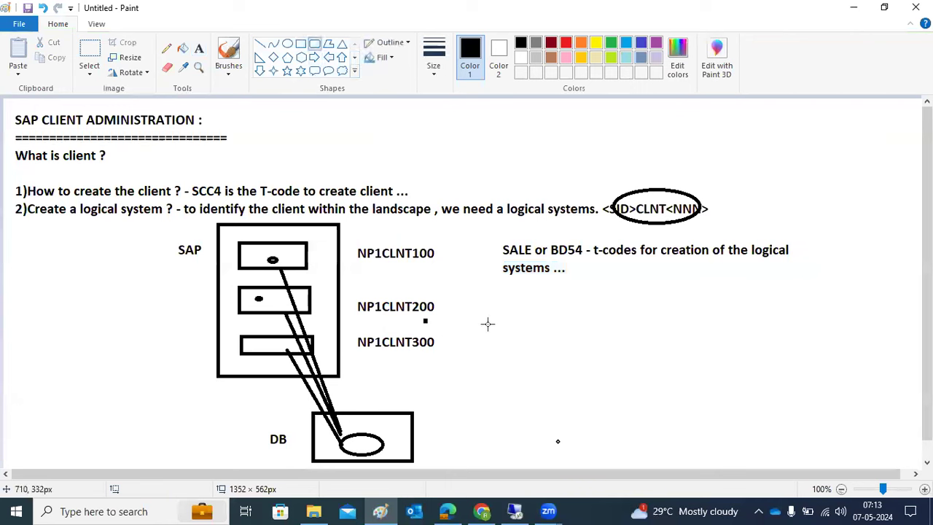
{"action": "left_click_drag", "start_coordinate": [471, 295], "coordinate": [560, 403]}
{"action": "mouse_move", "coordinate": [632, 295]}
{"action": "left_mouse_down"}
{"action": "mouse_move", "coordinate": [670, 377]}
{"action": "mouse_move", "coordinate": [725, 397]}
{"action": "left_mouse_up"}
{"action": "left_click_drag", "start_coordinate": [798, 293], "coordinate": [878, 394]}
Label the boxes DEV, QAS and PROD from left to right
{"action": "left_click", "coordinate": [198, 49]}
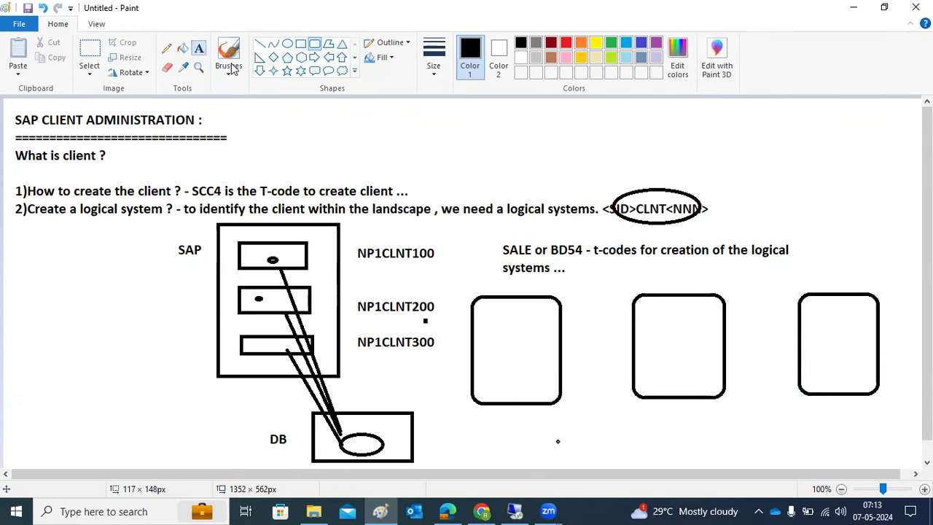
{"action": "left_click", "coordinate": [491, 344]}
{"action": "type", "text": "DEV"}
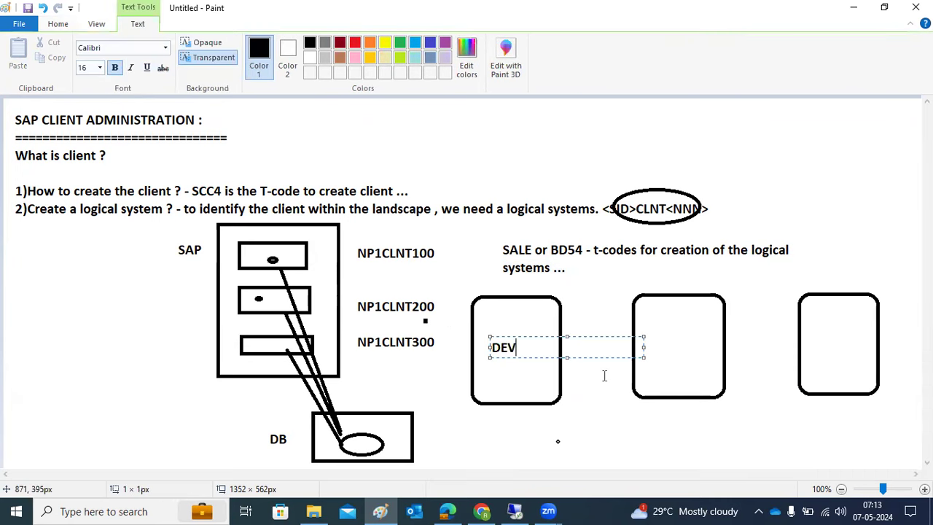
{"action": "left_click", "coordinate": [630, 396]}
{"action": "left_click", "coordinate": [645, 331]}
{"action": "left_click", "coordinate": [645, 332]}
{"action": "type", "text": "QAS"}
{"action": "left_click", "coordinate": [706, 436]}
{"action": "left_click", "coordinate": [808, 332]}
{"action": "type", "text": "PROD"}
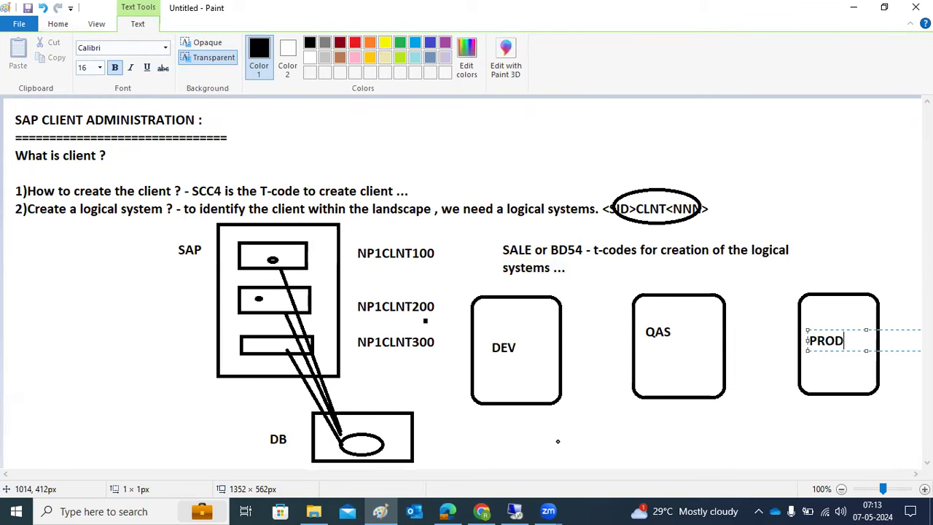
{"action": "left_click", "coordinate": [568, 433]}
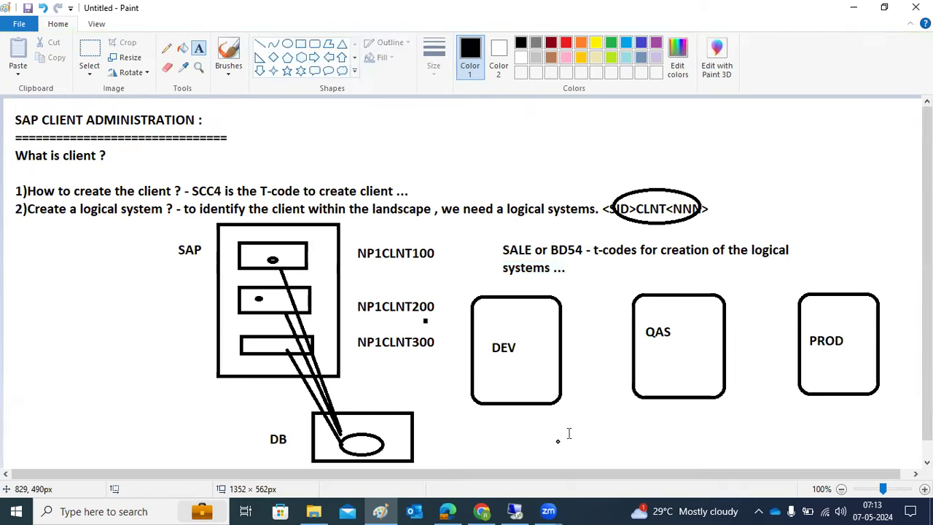
Draw an arrow line linking the DEV box to the QAS box
{"action": "left_click", "coordinate": [260, 44]}
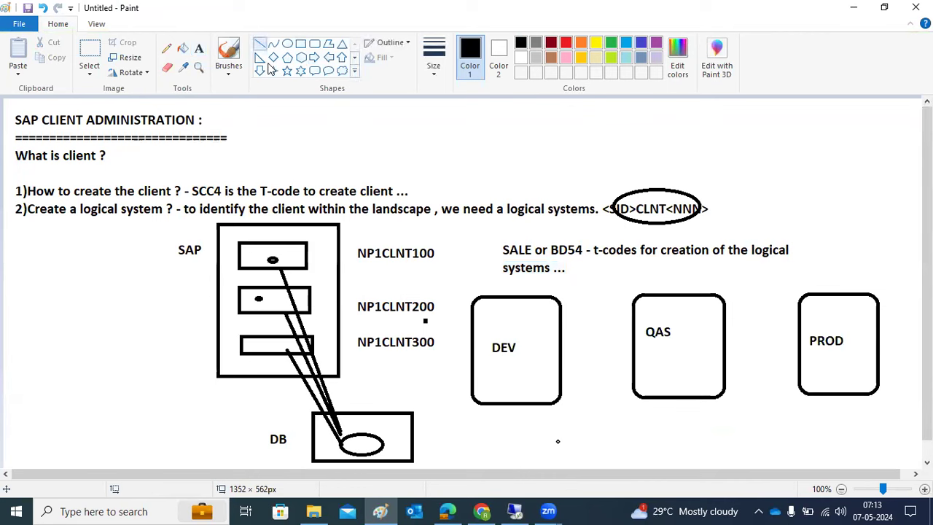
{"action": "mouse_move", "coordinate": [516, 332]}
{"action": "left_mouse_down"}
{"action": "mouse_move", "coordinate": [570, 322]}
{"action": "mouse_move", "coordinate": [696, 355]}
{"action": "mouse_move", "coordinate": [835, 329]}
{"action": "left_mouse_up"}
{"action": "mouse_move", "coordinate": [668, 349]}
{"action": "left_mouse_down"}
{"action": "mouse_move", "coordinate": [658, 368]}
{"action": "mouse_move", "coordinate": [674, 357]}
{"action": "left_mouse_up"}
{"action": "left_click_drag", "start_coordinate": [825, 322], "coordinate": [834, 330]}
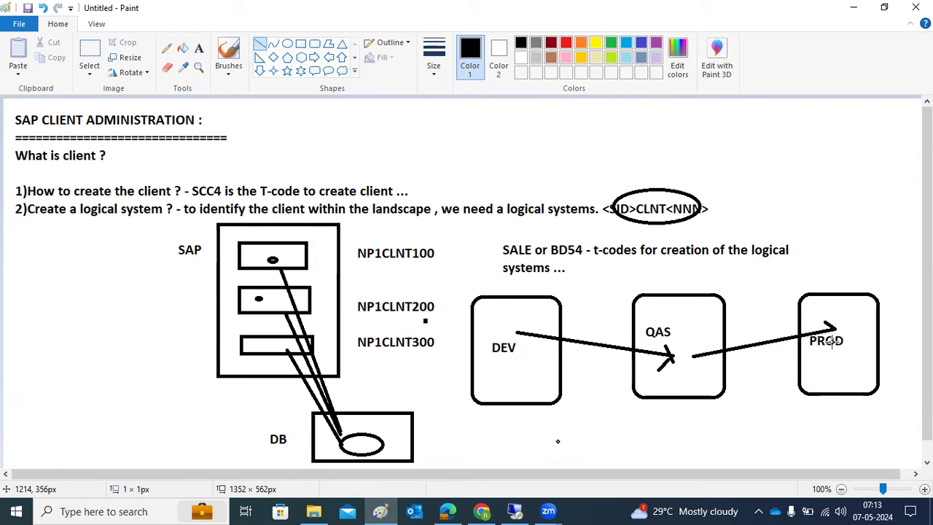
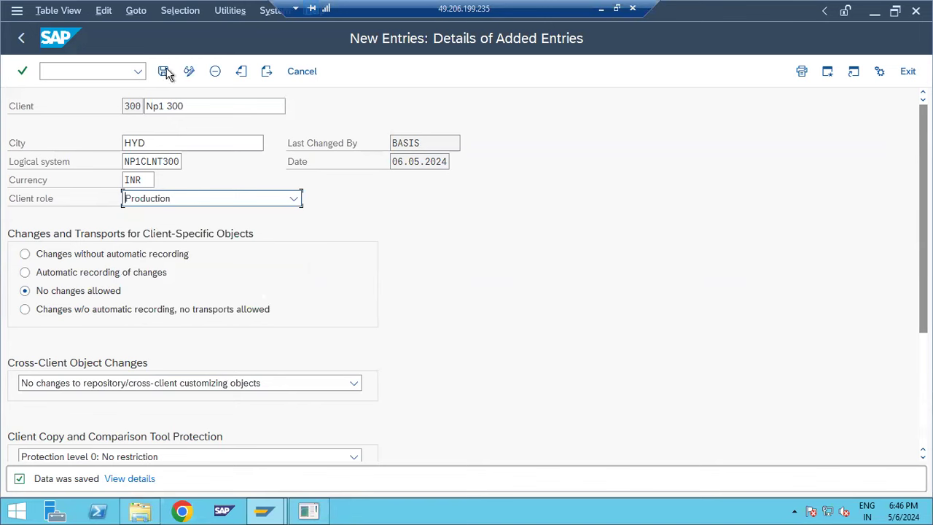
Save the client entry, then set client 300 to Customizing with automatic recording of changes
{"action": "left_click", "coordinate": [162, 72]}
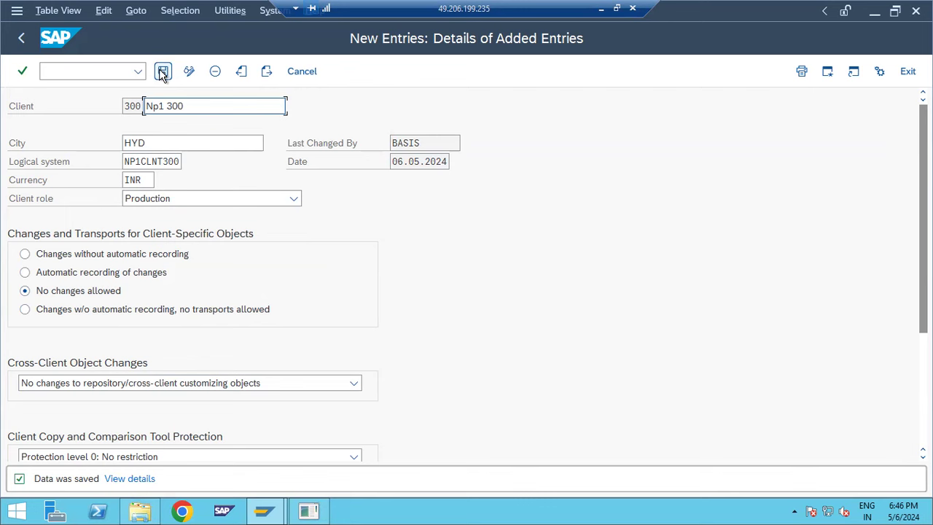
{"action": "left_click", "coordinate": [135, 199]}
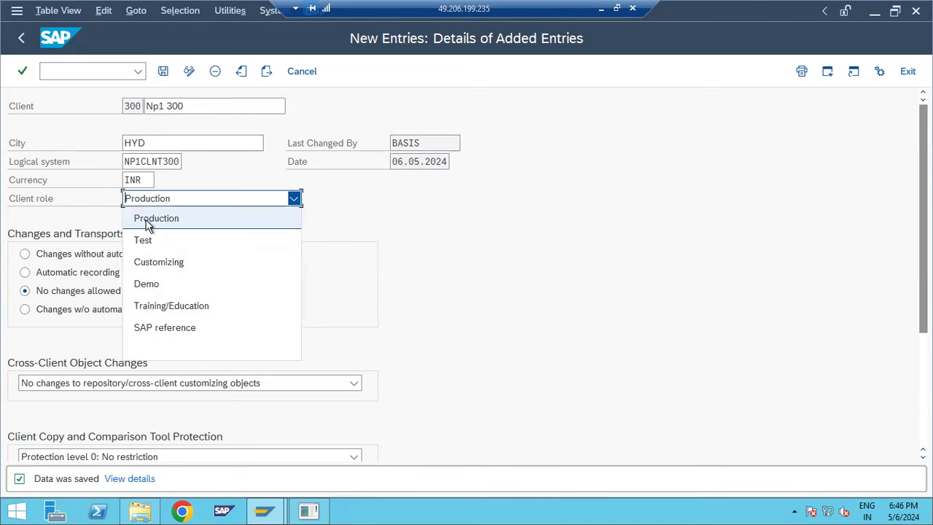
{"action": "left_click", "coordinate": [150, 246]}
{"action": "left_click", "coordinate": [152, 201]}
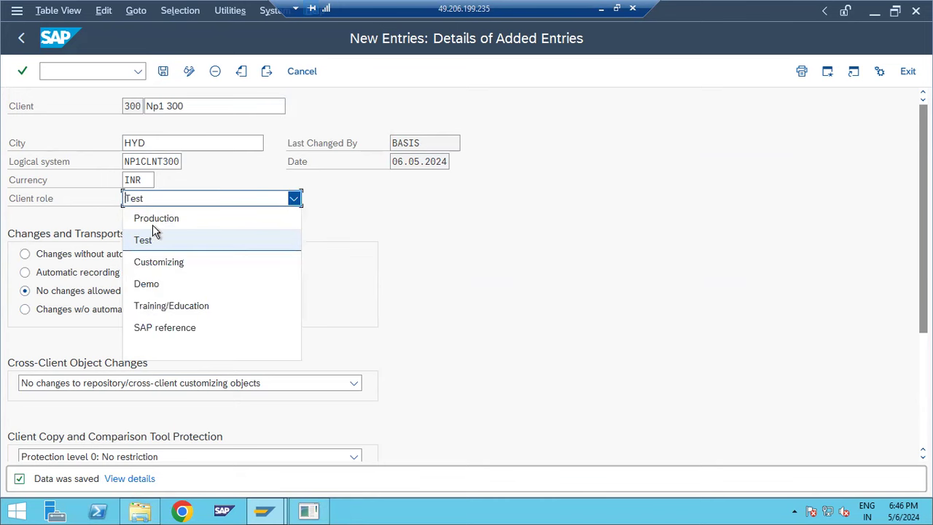
{"action": "left_click", "coordinate": [159, 220]}
{"action": "left_click", "coordinate": [157, 202]}
{"action": "left_click", "coordinate": [152, 263]}
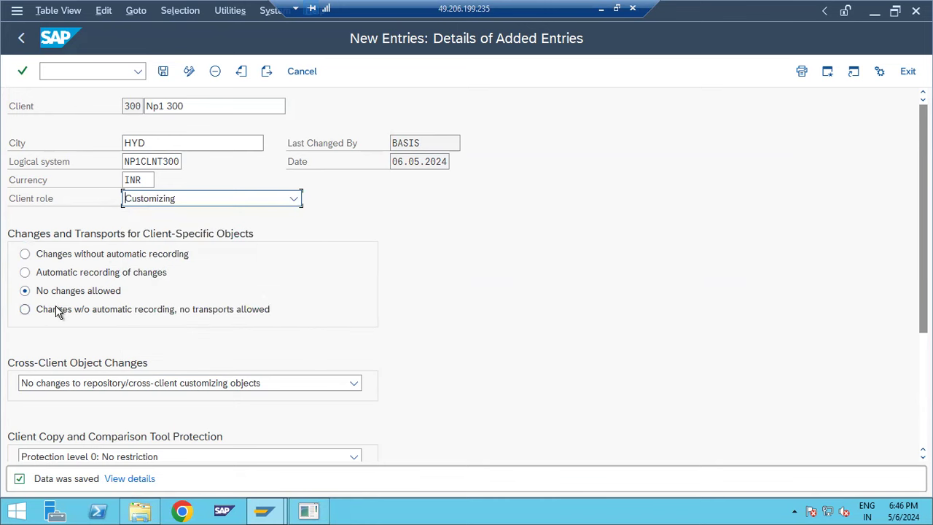
{"action": "left_click", "coordinate": [52, 276]}
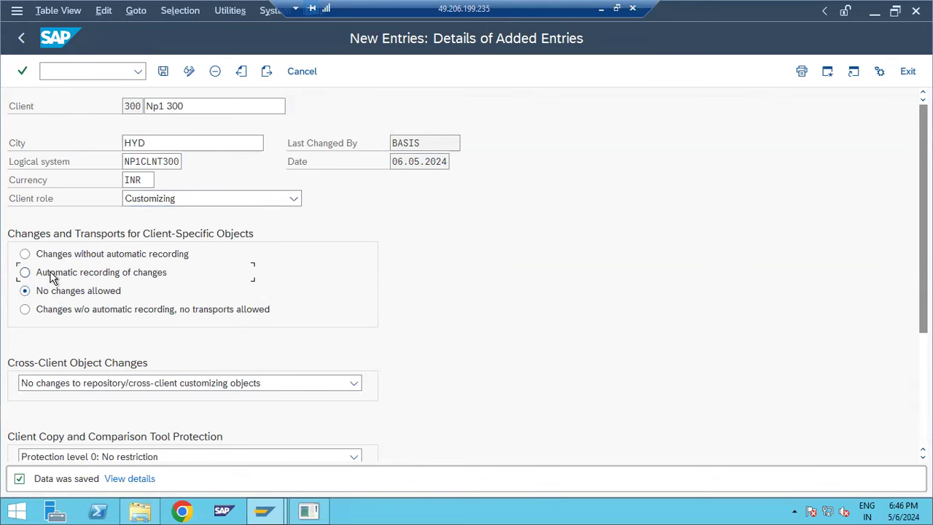
{"action": "left_click", "coordinate": [63, 383]}
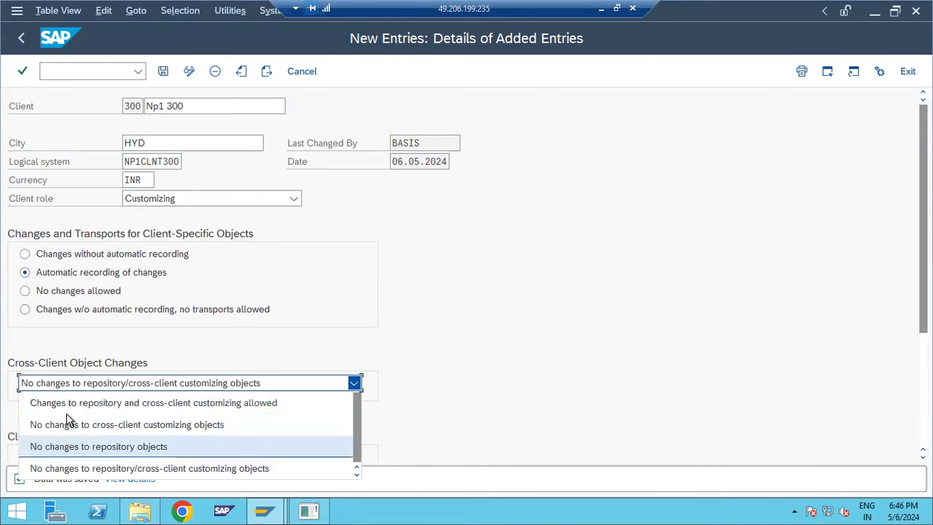
{"action": "left_click", "coordinate": [63, 403]}
{"action": "scroll", "coordinate": [416, 304], "scroll_direction": "down", "scroll_amount": 1}
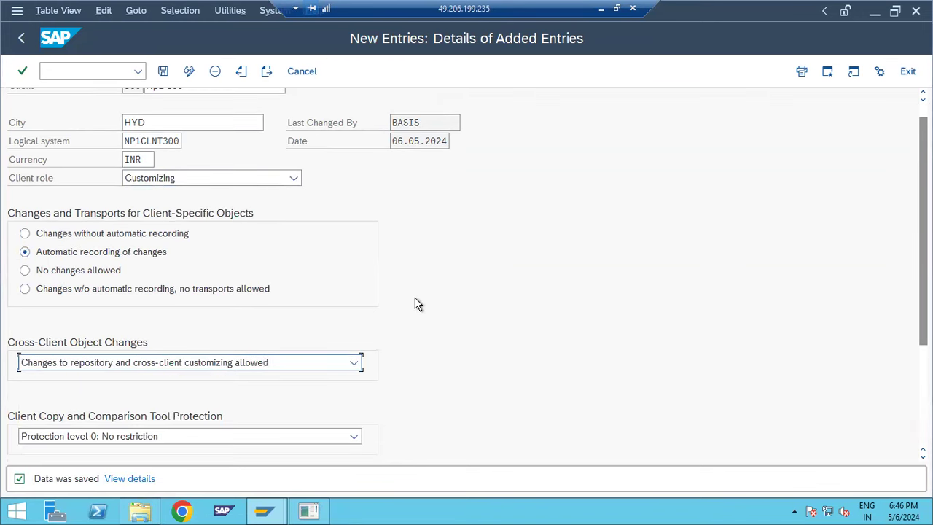
{"action": "scroll", "coordinate": [416, 305], "scroll_direction": "down", "scroll_amount": 2}
{"action": "left_click", "coordinate": [162, 73]}
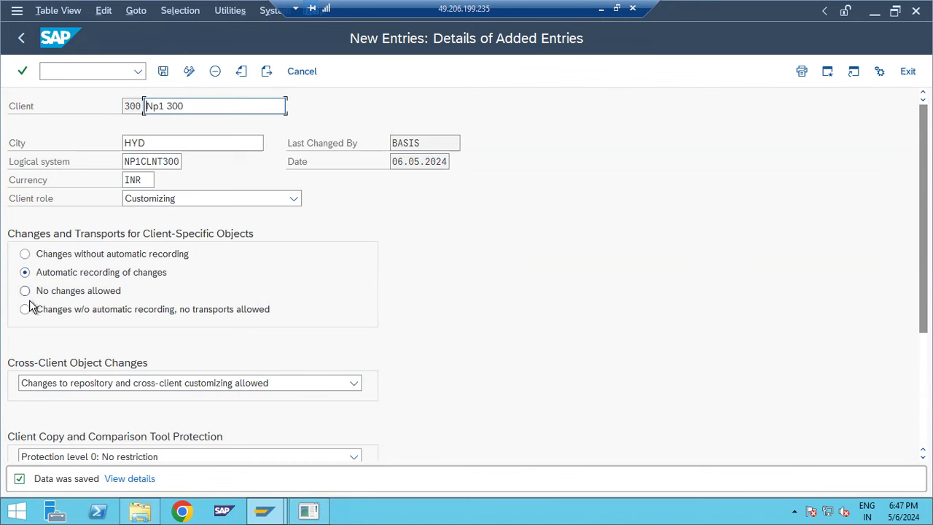
{"action": "left_click", "coordinate": [75, 384]}
{"action": "left_click", "coordinate": [74, 410]}
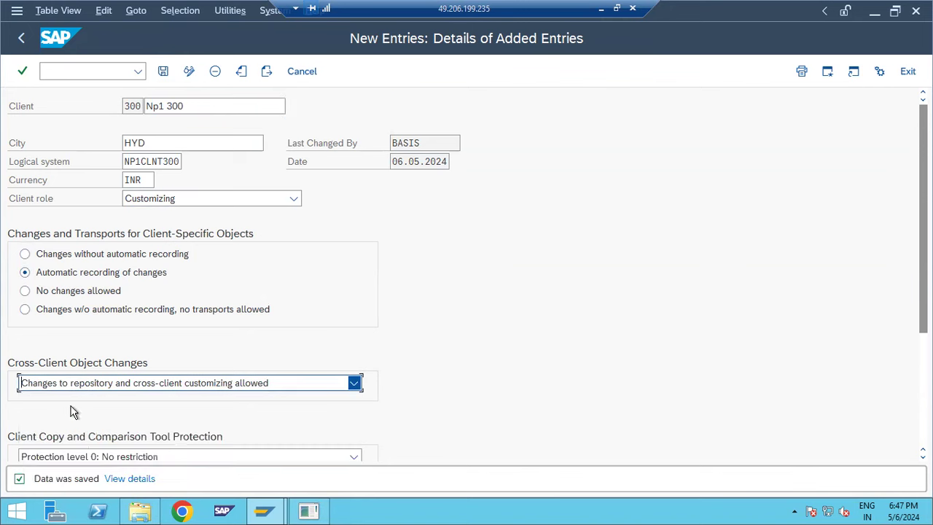
{"action": "scroll", "coordinate": [364, 379], "scroll_direction": "down", "scroll_amount": 5}
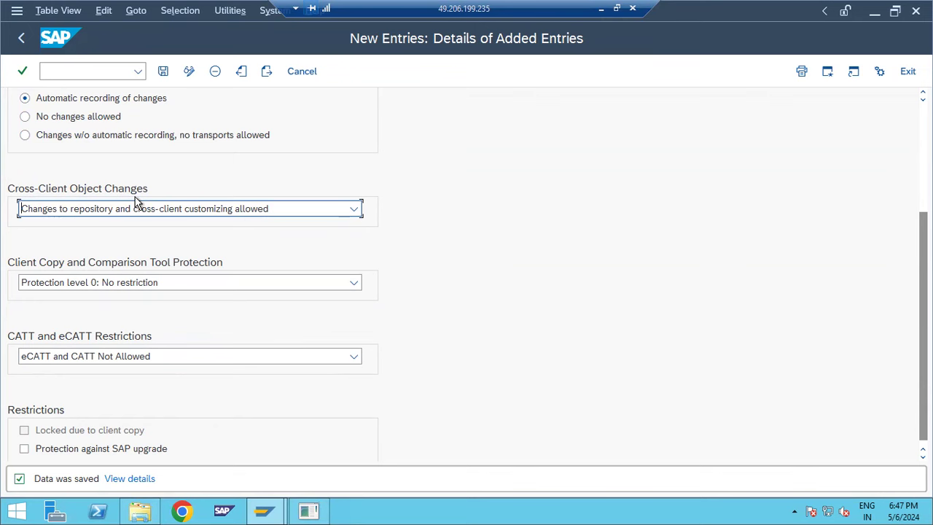
{"action": "left_click", "coordinate": [117, 213]}
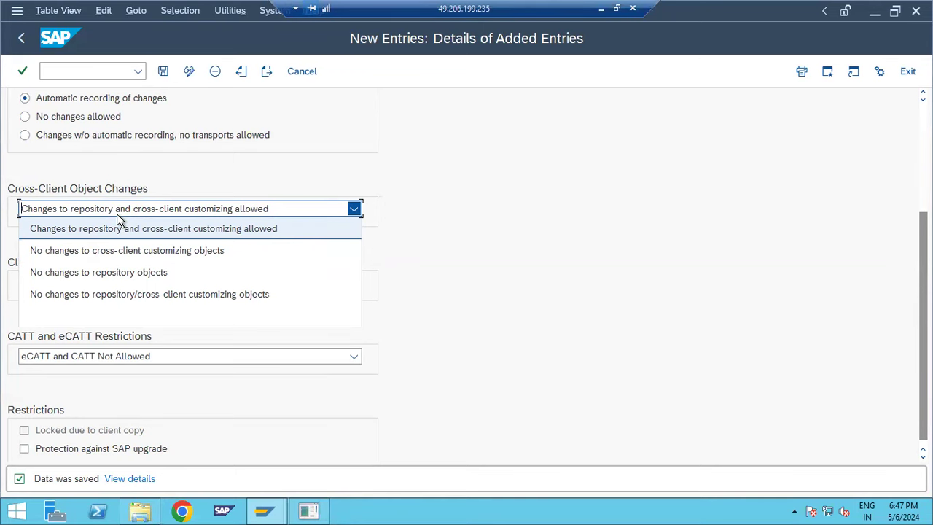
{"action": "key", "text": "Down"}
{"action": "key", "text": "Down"}
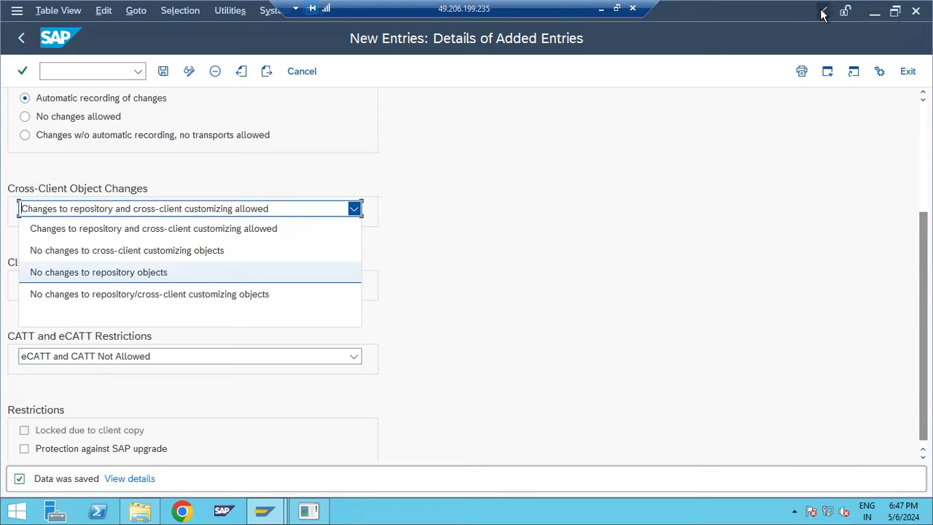
{"action": "left_click", "coordinate": [824, 11]}
{"action": "left_click", "coordinate": [813, 10]}
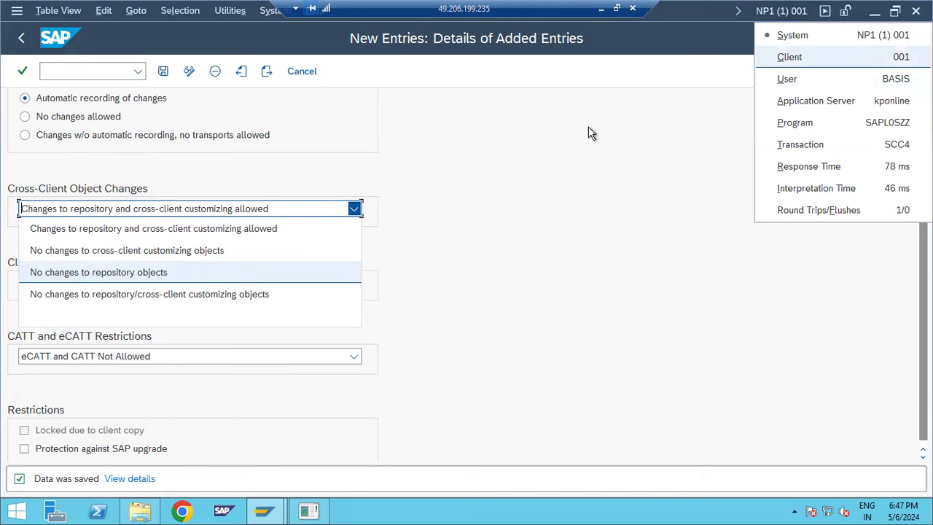
{"action": "left_click", "coordinate": [541, 172]}
{"action": "scroll", "coordinate": [208, 139], "scroll_direction": "up", "scroll_amount": 5}
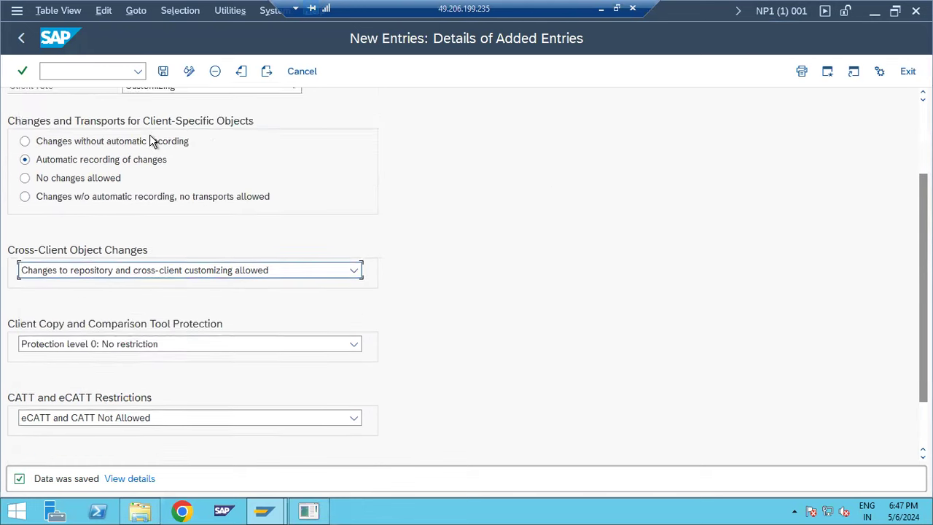
{"action": "scroll", "coordinate": [206, 142], "scroll_direction": "down", "scroll_amount": 5}
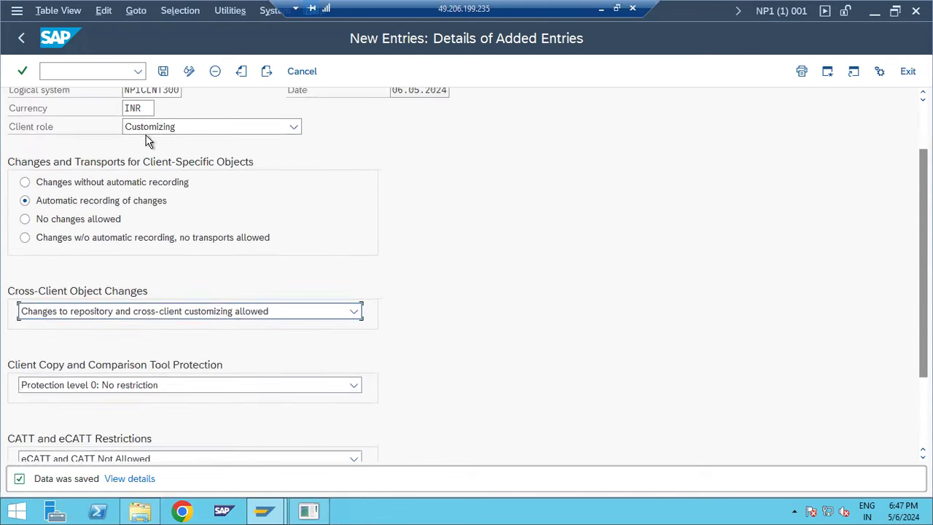
{"action": "left_click", "coordinate": [51, 203]}
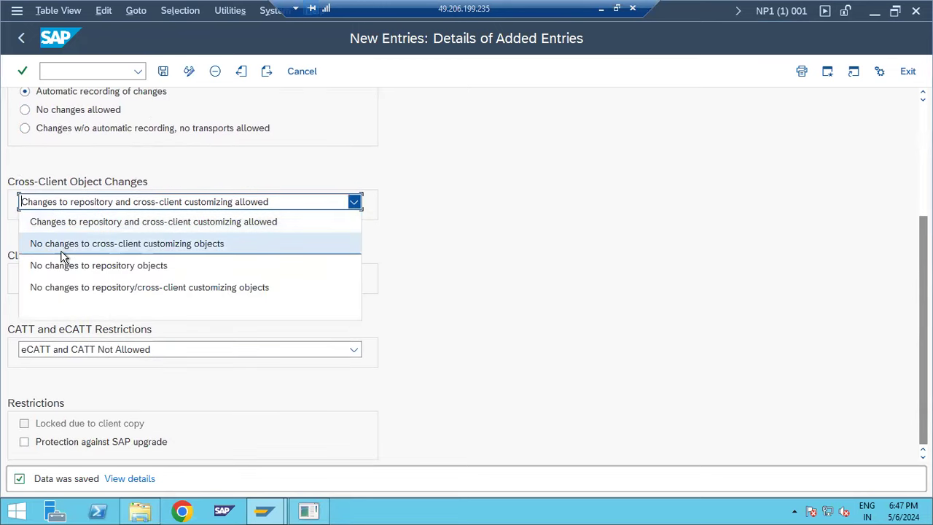
{"action": "left_click", "coordinate": [79, 287]}
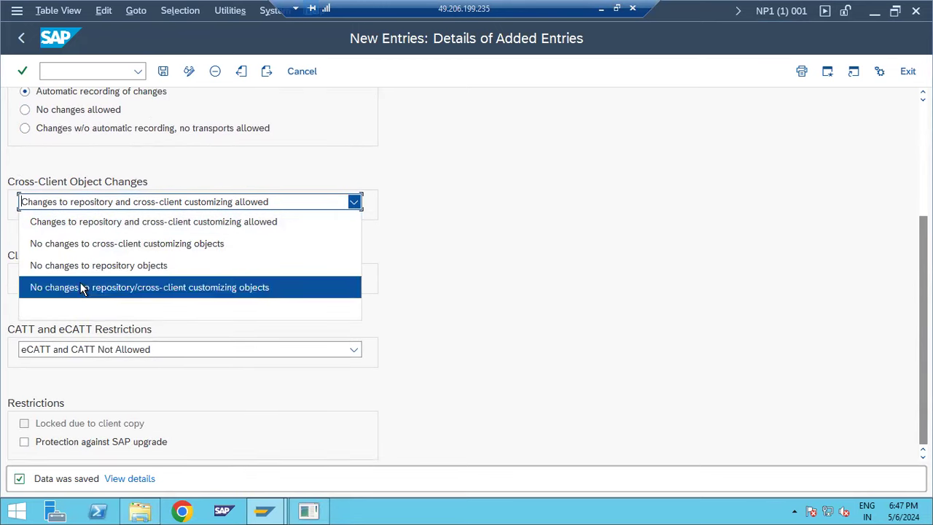
{"action": "left_click", "coordinate": [42, 204]}
{"action": "left_click", "coordinate": [58, 287]}
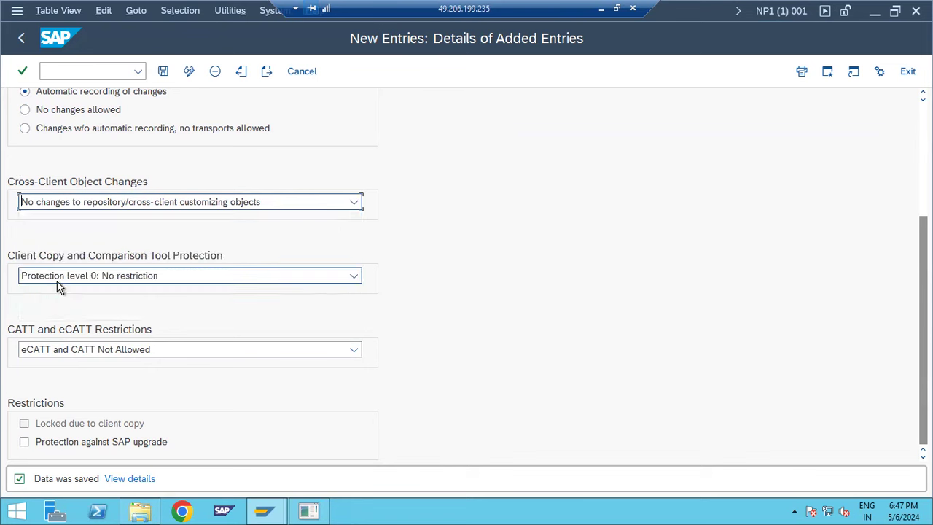
{"action": "left_click", "coordinate": [59, 277]}
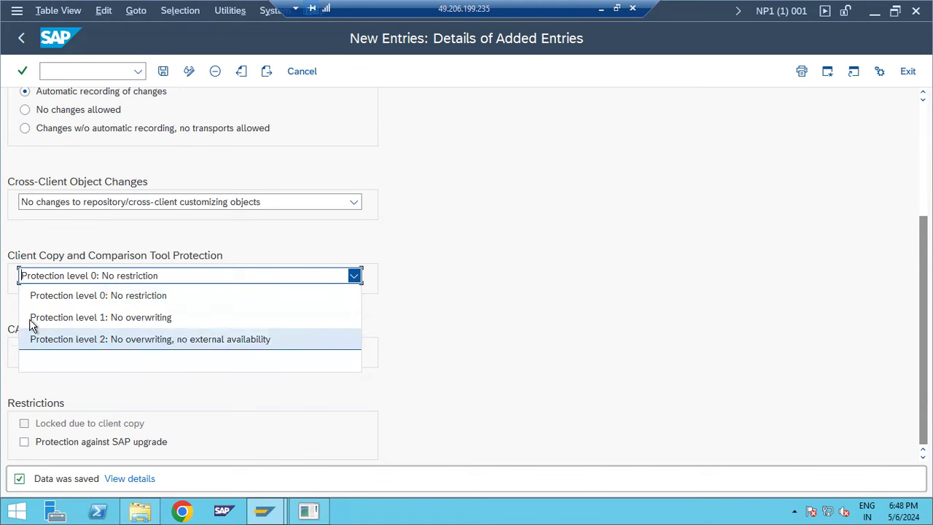
{"action": "left_click", "coordinate": [66, 305]}
{"action": "scroll", "coordinate": [85, 349], "scroll_direction": "up", "scroll_amount": 2}
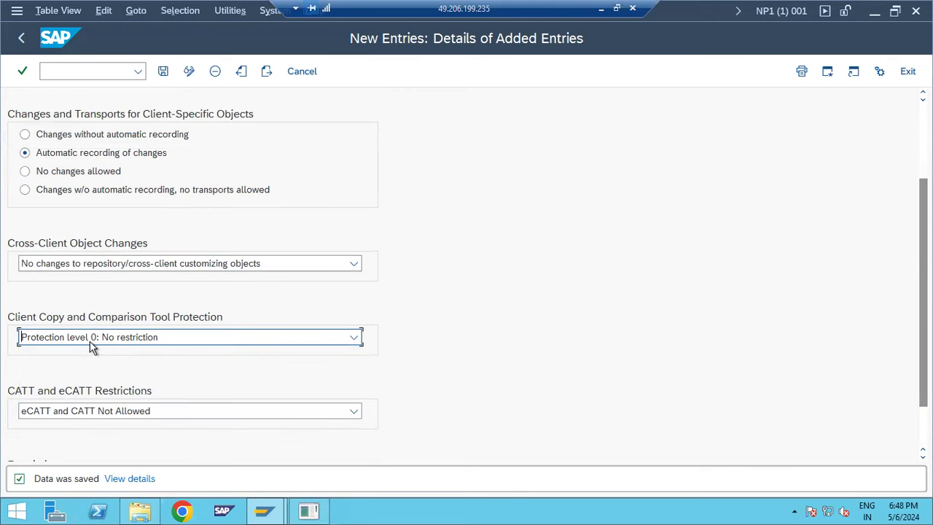
{"action": "scroll", "coordinate": [91, 348], "scroll_direction": "up", "scroll_amount": 1}
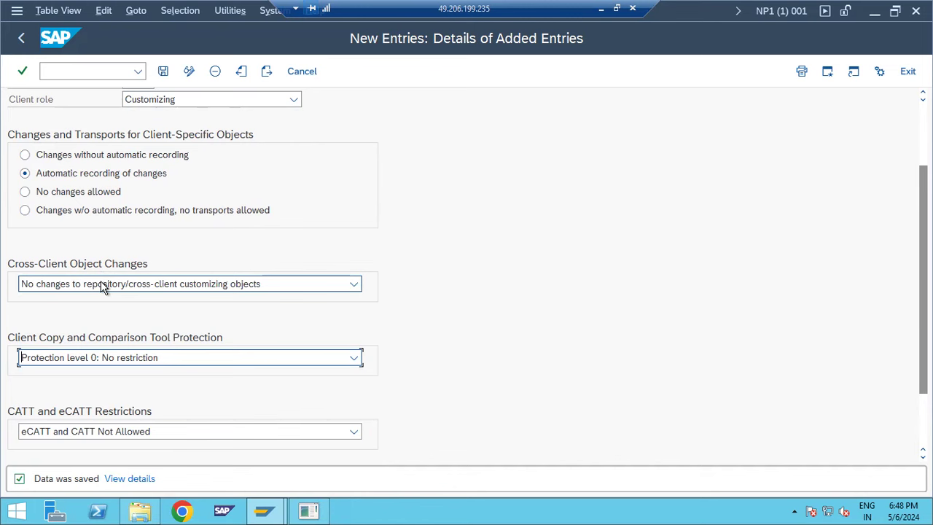
{"action": "scroll", "coordinate": [100, 283], "scroll_direction": "up", "scroll_amount": 3}
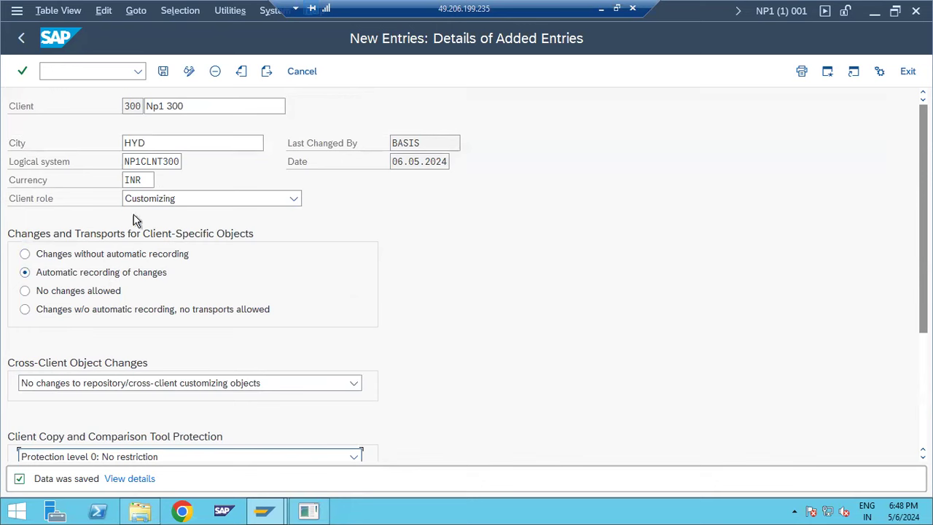
Check the logical system name and save client 300's updated settings
{"action": "left_click", "coordinate": [134, 161]}
{"action": "left_click_drag", "start_coordinate": [134, 161], "coordinate": [172, 161]}
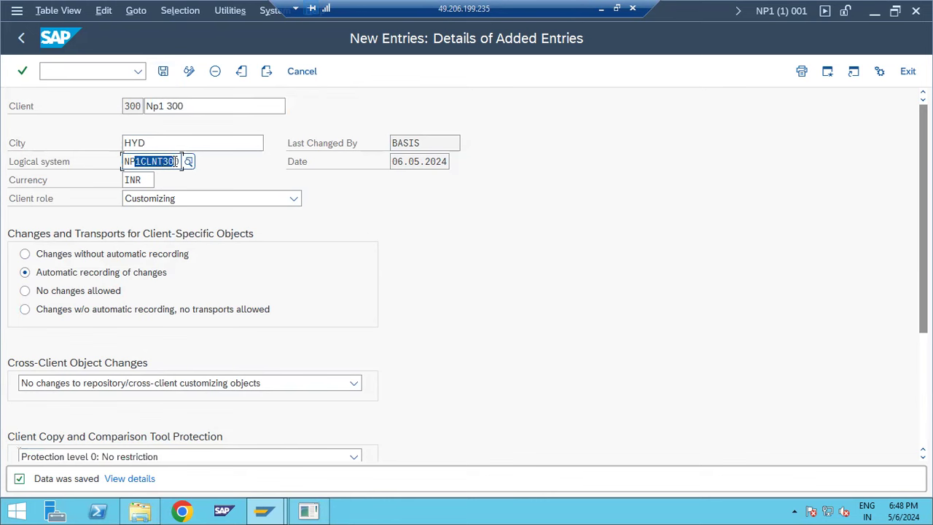
{"action": "left_click", "coordinate": [162, 73]}
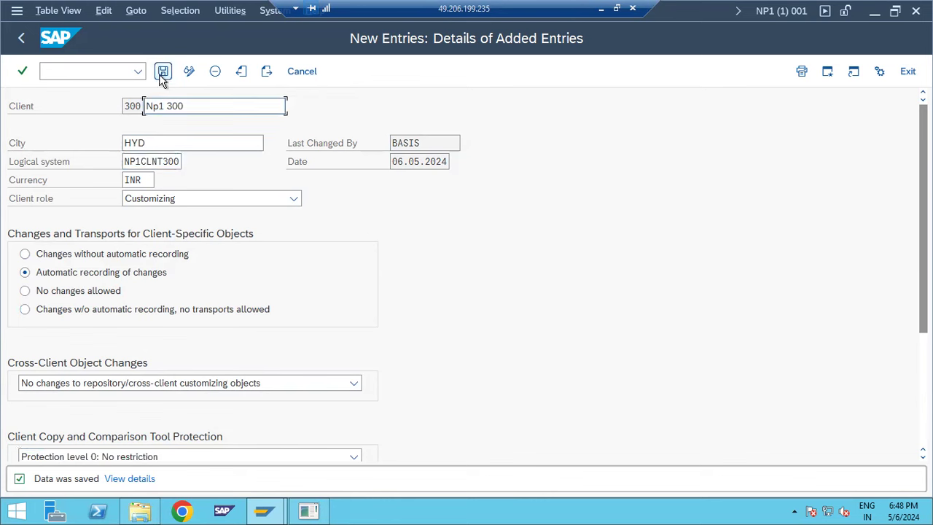
Read the save message's details in the Performance Assistant, then return to the Clients overview
{"action": "left_click_drag", "start_coordinate": [62, 479], "coordinate": [108, 479]}
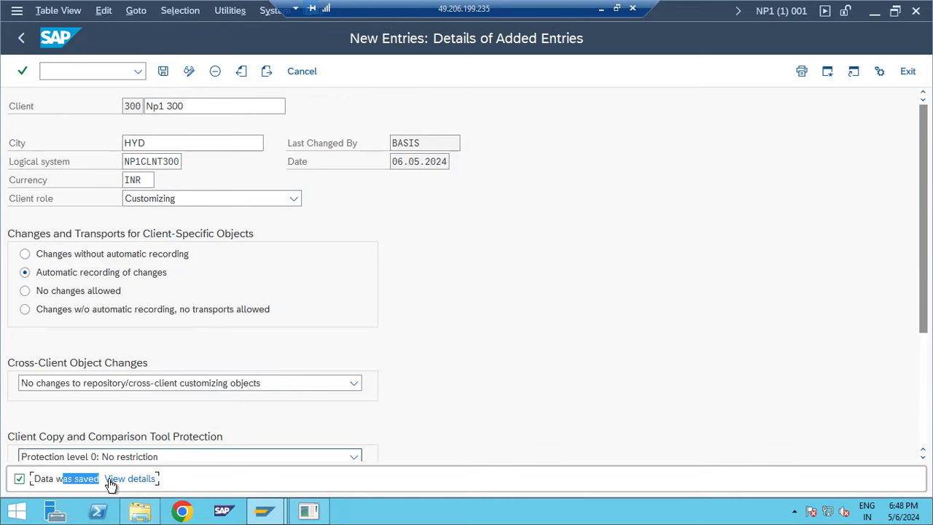
{"action": "left_click", "coordinate": [116, 479]}
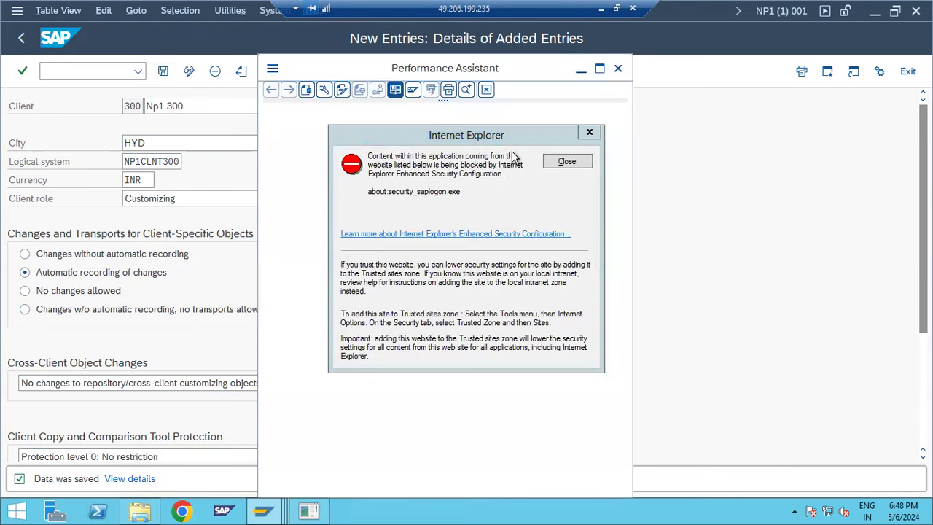
{"action": "left_click", "coordinate": [572, 162]}
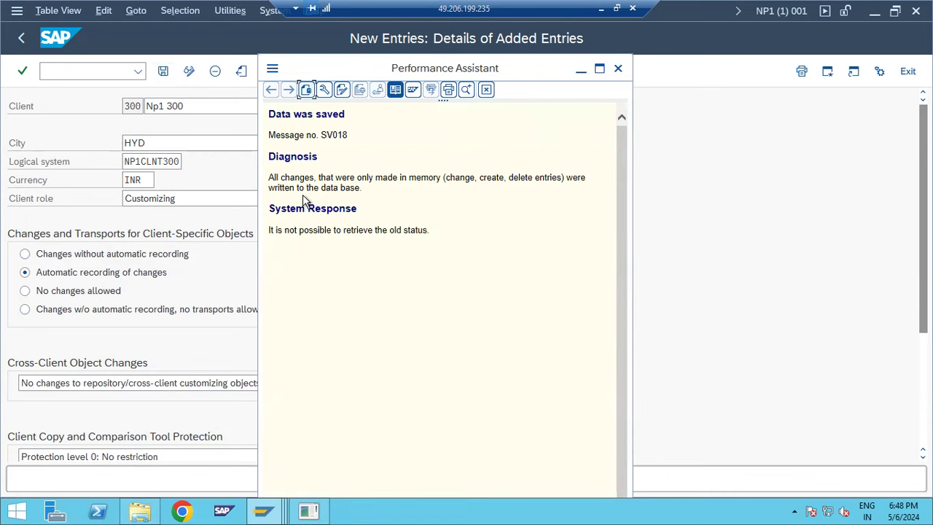
{"action": "left_click_drag", "start_coordinate": [281, 232], "coordinate": [435, 232]}
{"action": "left_click", "coordinate": [617, 69]}
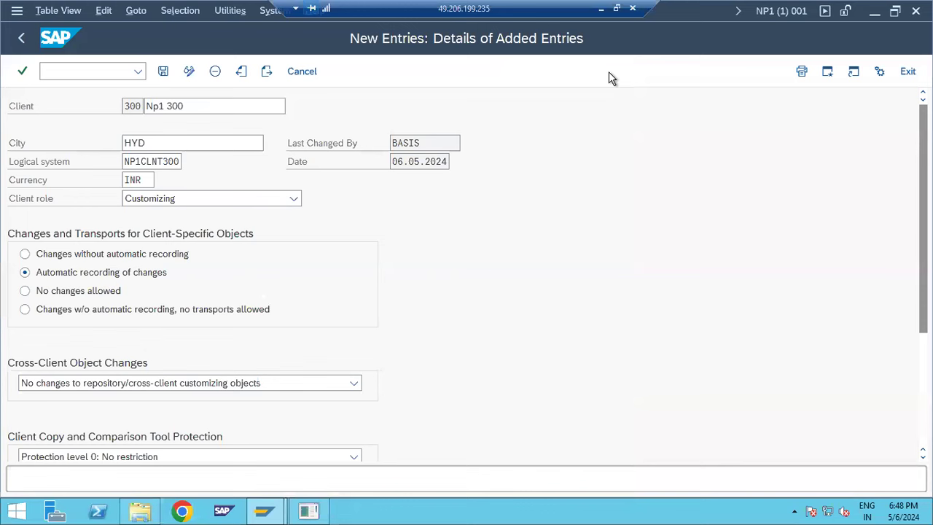
{"action": "left_click", "coordinate": [22, 38]}
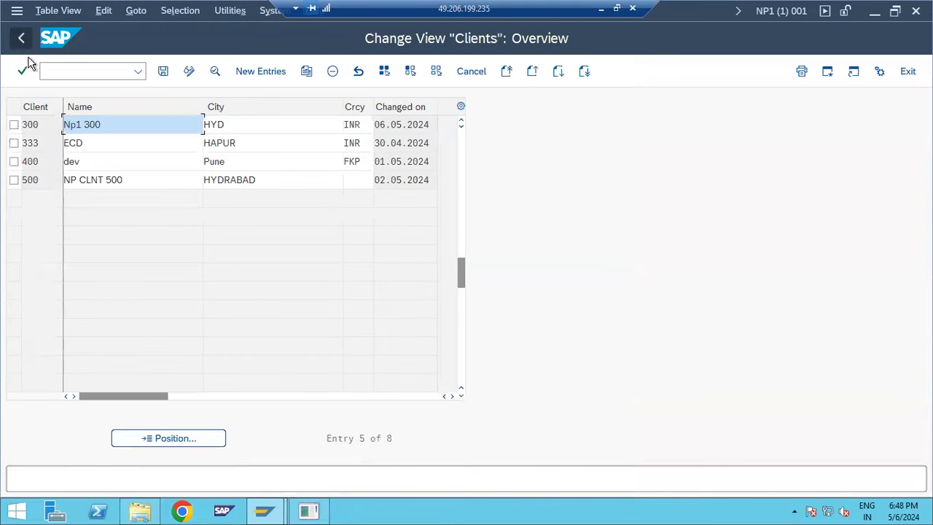
Bring all eight clients into view, then leave the clients table
{"action": "scroll", "coordinate": [48, 194], "scroll_direction": "up", "scroll_amount": 2}
{"action": "left_click", "coordinate": [34, 201]}
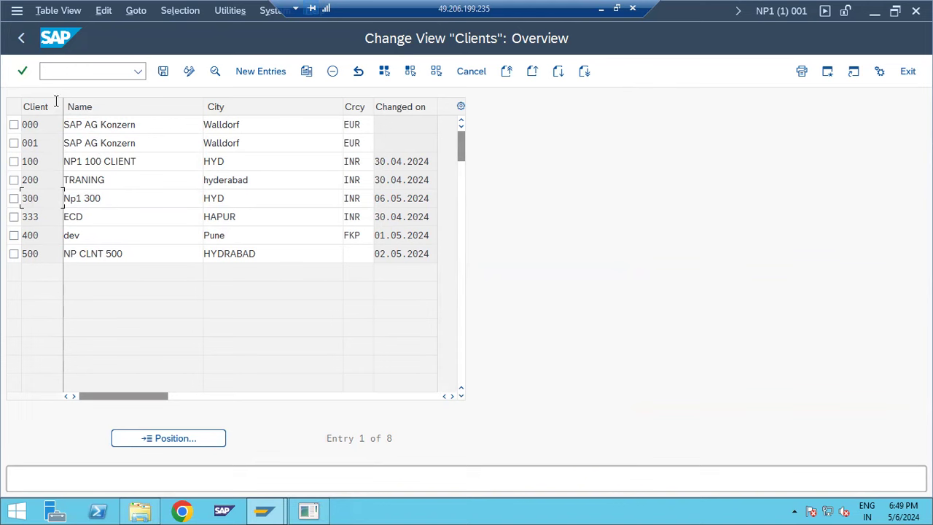
{"action": "left_click", "coordinate": [24, 38]}
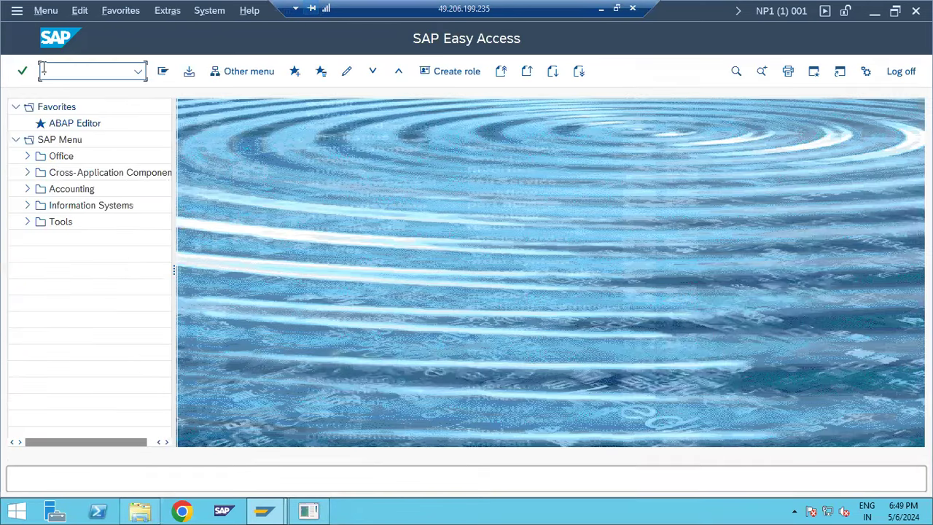
Reopen SCC4, go back to SAP Easy Access, and enter transaction SALE
{"action": "type", "text": "scc4"}
{"action": "key", "text": "Return"}
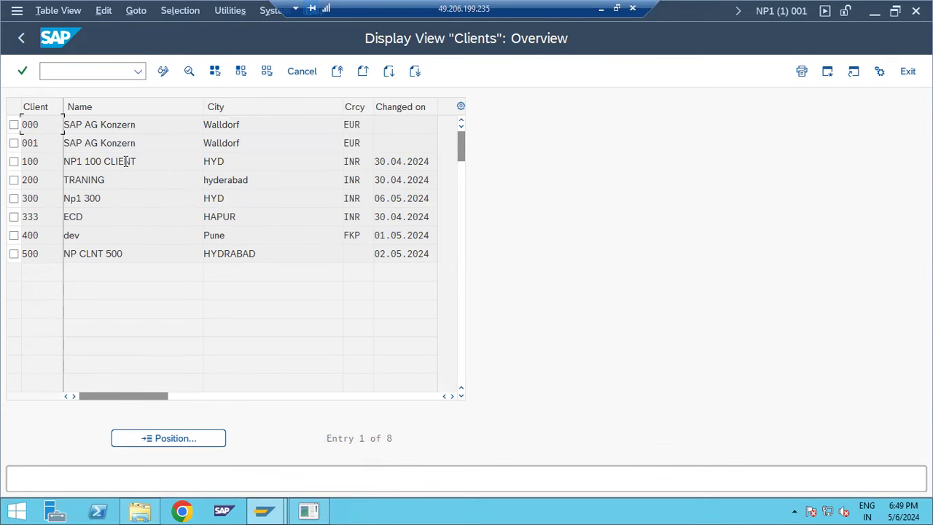
{"action": "left_click", "coordinate": [22, 40]}
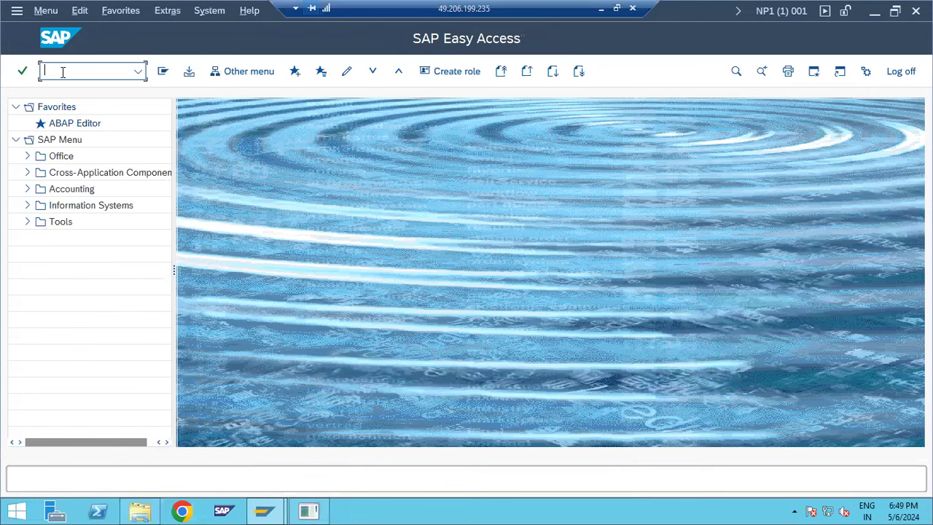
{"action": "type", "text": "sale"}
{"action": "key", "text": "Return"}
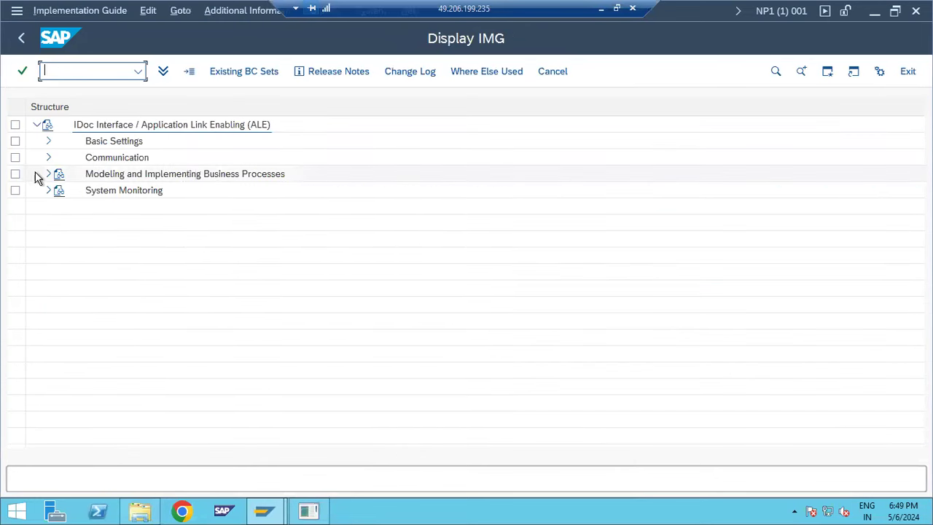
{"action": "left_click", "coordinate": [48, 141]}
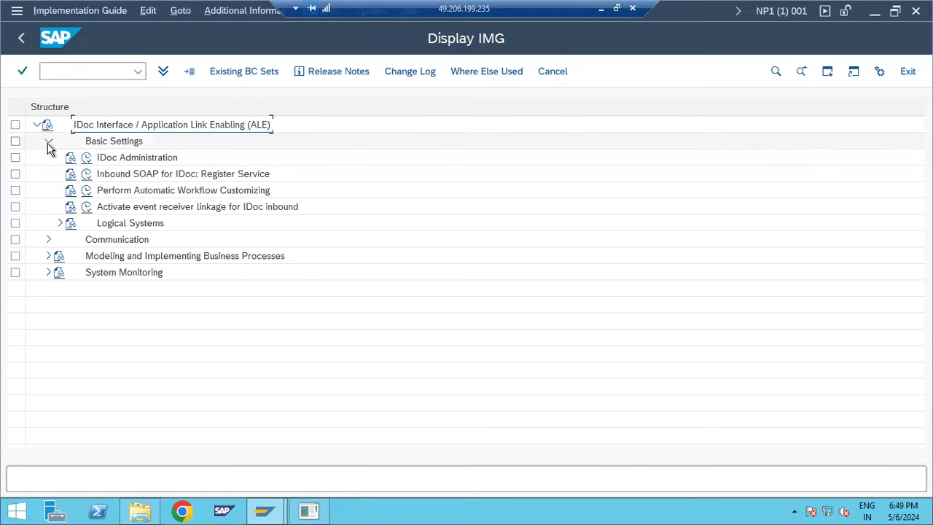
{"action": "left_click", "coordinate": [60, 223]}
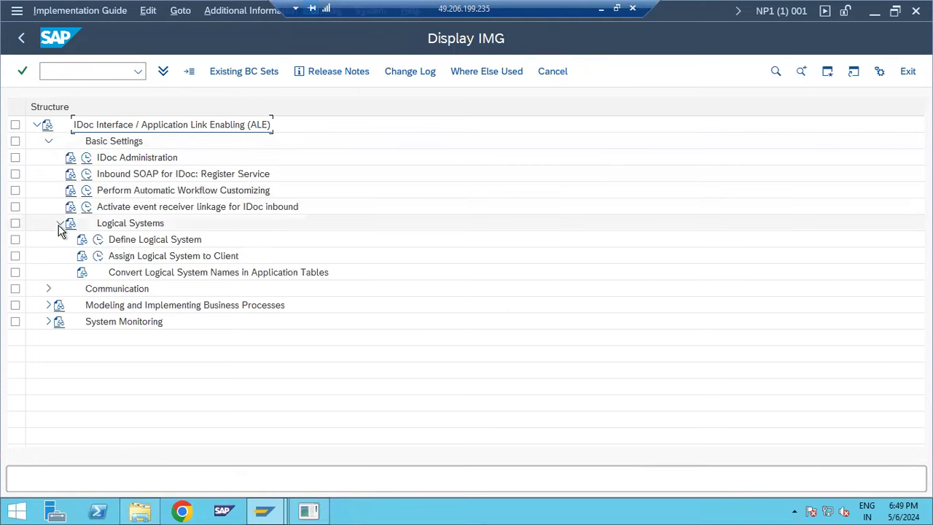
{"action": "left_click", "coordinate": [99, 242]}
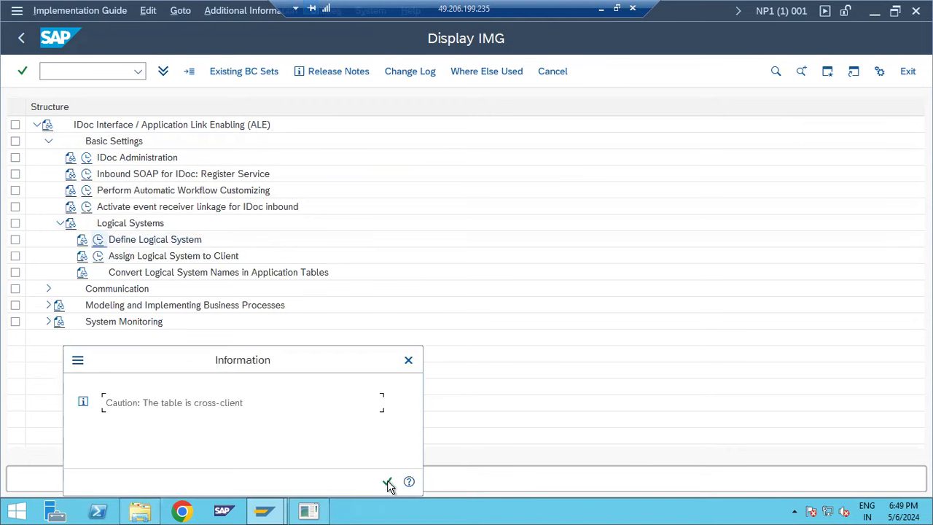
{"action": "left_click", "coordinate": [385, 482]}
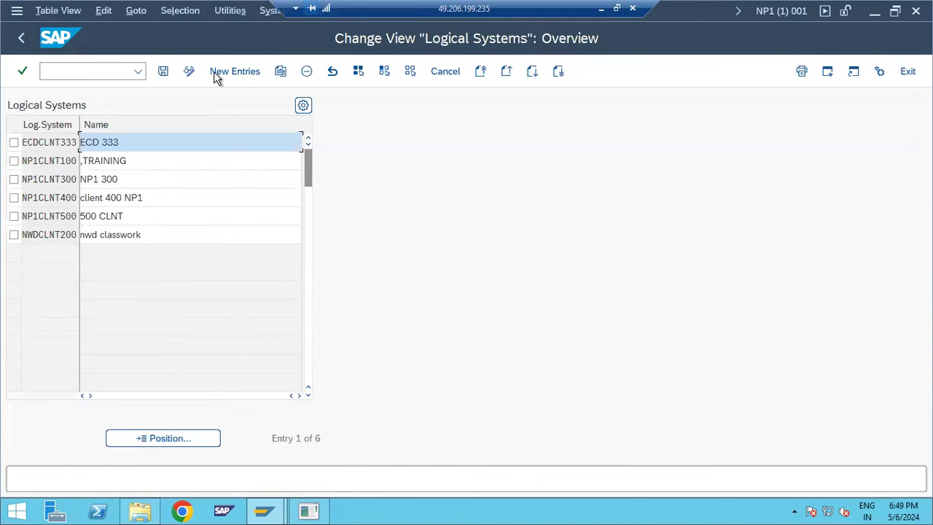
{"action": "left_click", "coordinate": [21, 40]}
{"action": "left_click", "coordinate": [60, 70]}
{"action": "type", "text": "/nbd54"}
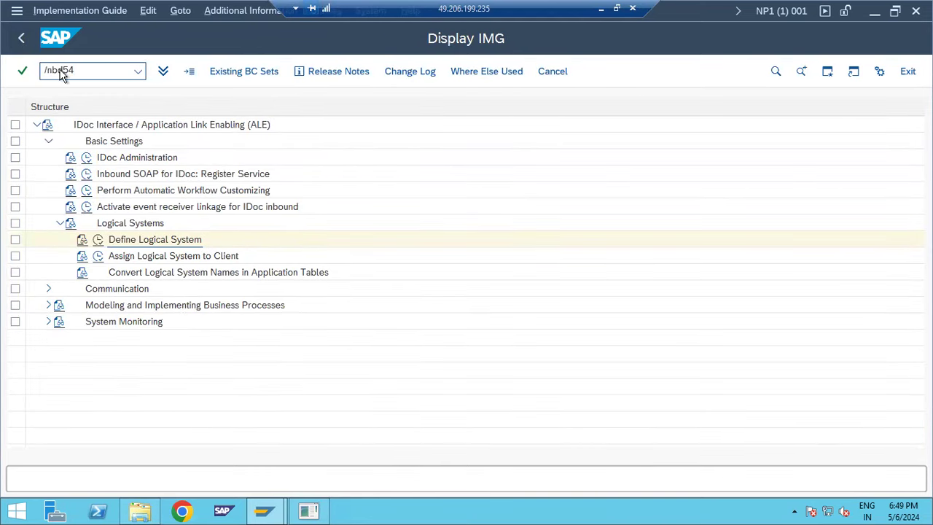
{"action": "key", "text": "Return"}
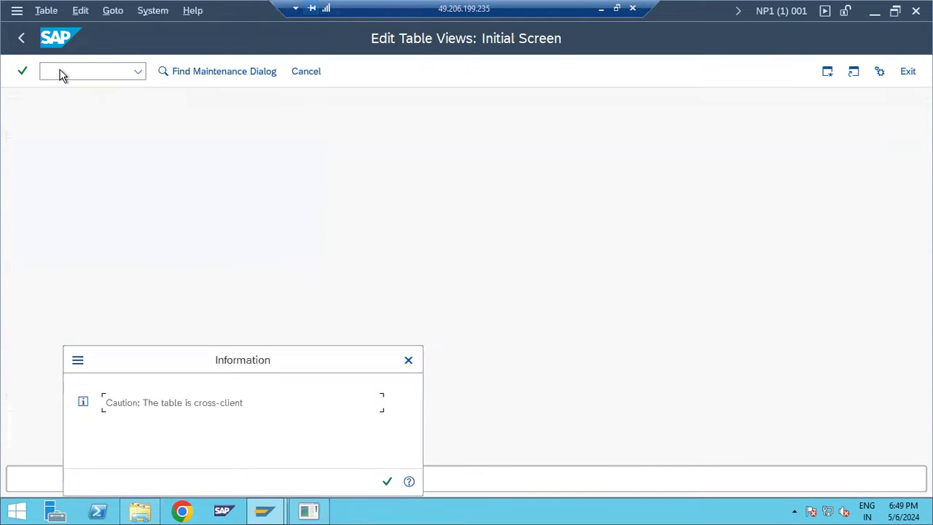
{"action": "key", "text": "Return"}
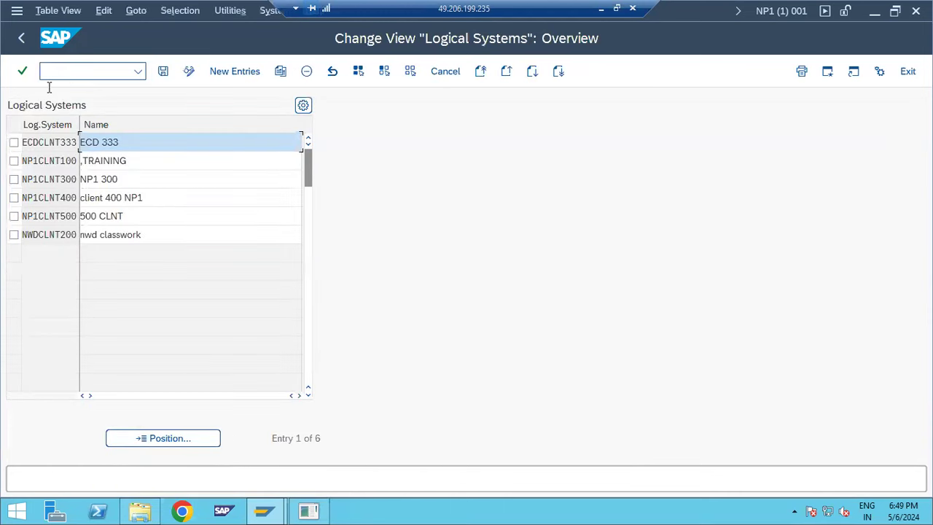
{"action": "left_click", "coordinate": [126, 178]}
{"action": "left_click_drag", "start_coordinate": [125, 178], "coordinate": [72, 179]}
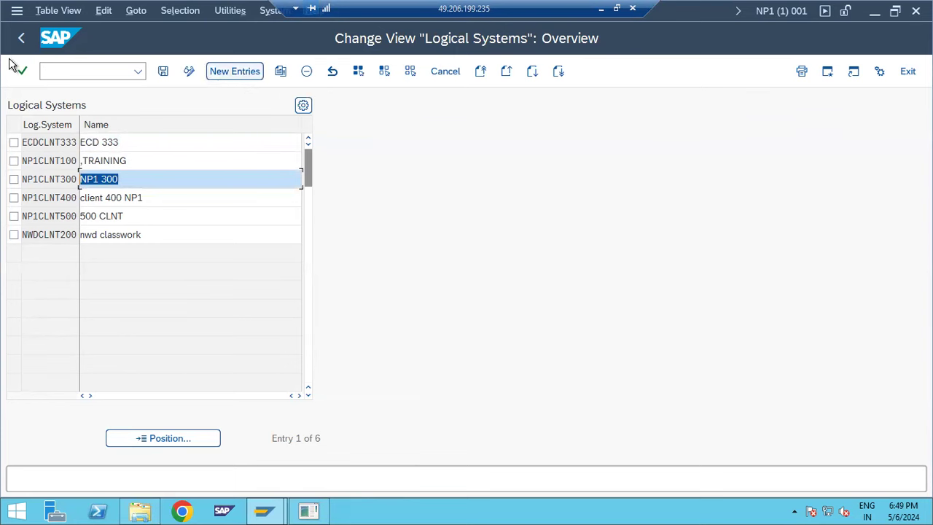
{"action": "left_click", "coordinate": [22, 37]}
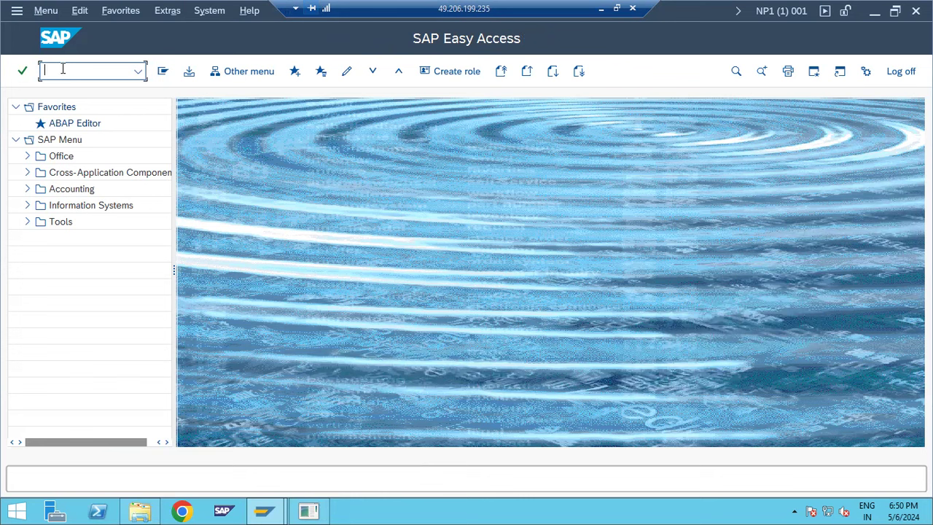
Open SCC4 in change mode, accept the cross-client caution, and start a new client entry
{"action": "type", "text": "cc"}
{"action": "key", "text": "BackSpace"}
{"action": "key", "text": "BackSpace"}
{"action": "type", "text": "scc4"}
{"action": "key", "text": "Return"}
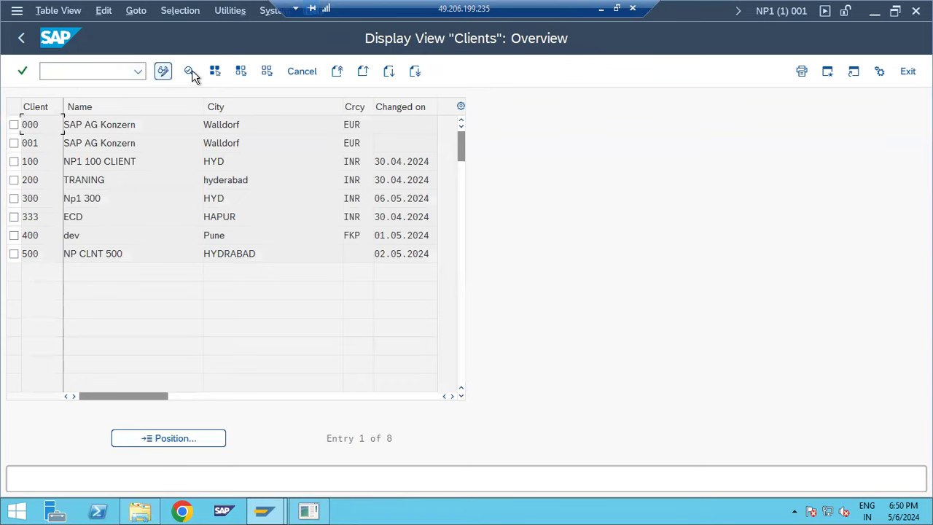
{"action": "left_click", "coordinate": [164, 72]}
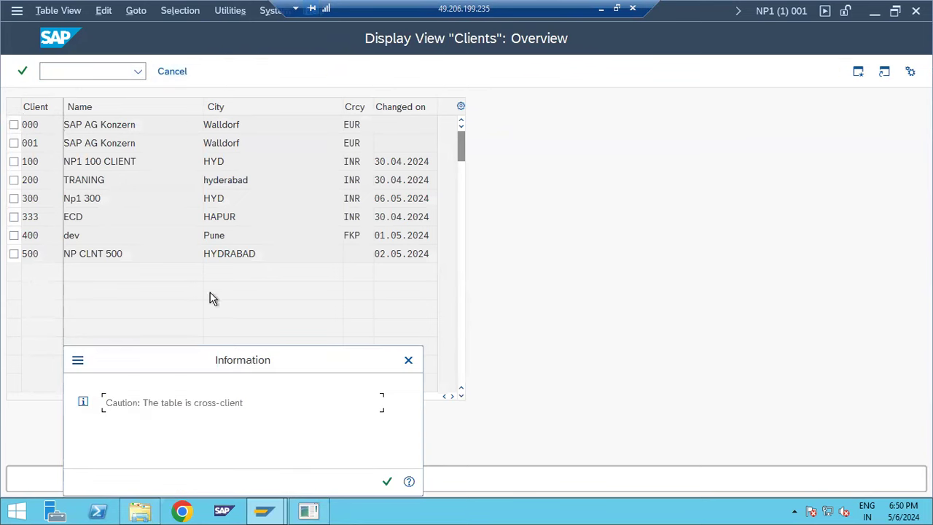
{"action": "left_click", "coordinate": [386, 485]}
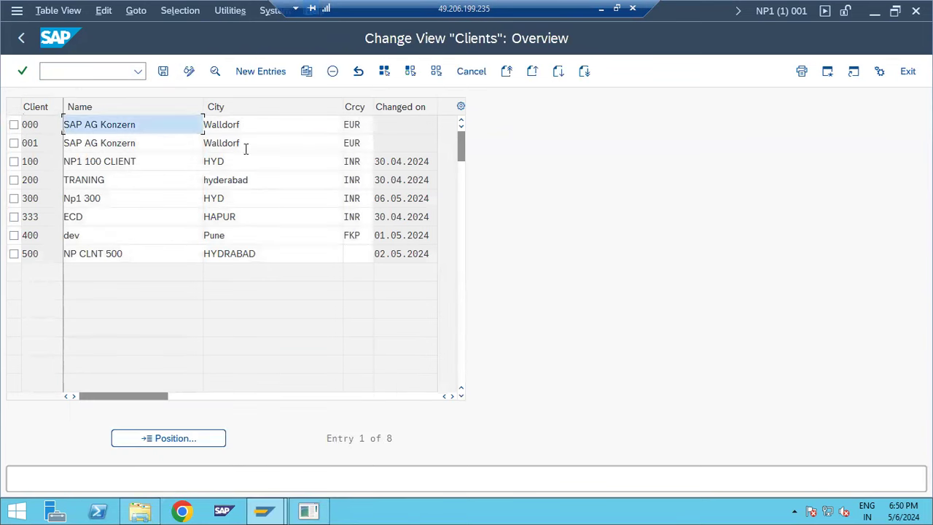
{"action": "left_click", "coordinate": [248, 73]}
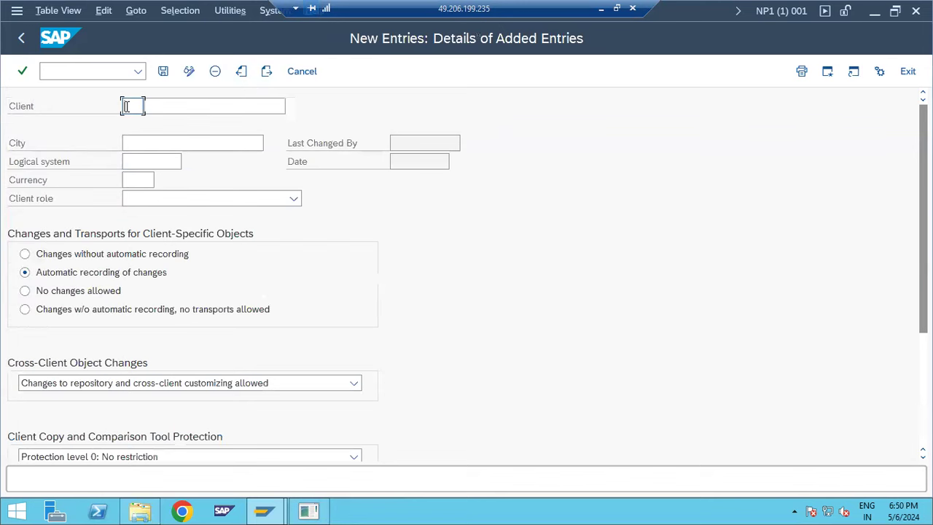
Look through the available logical systems for the new client without choosing one
{"action": "left_click", "coordinate": [169, 160]}
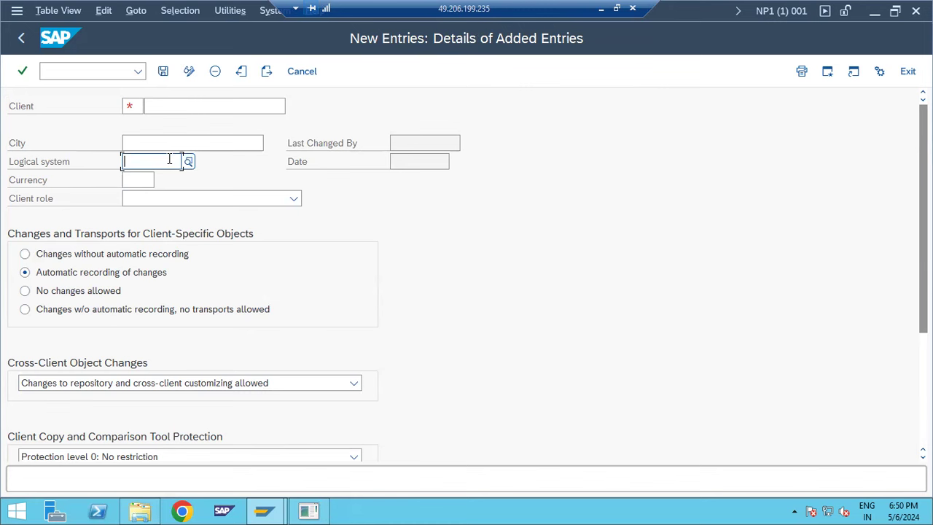
{"action": "left_click", "coordinate": [190, 160]}
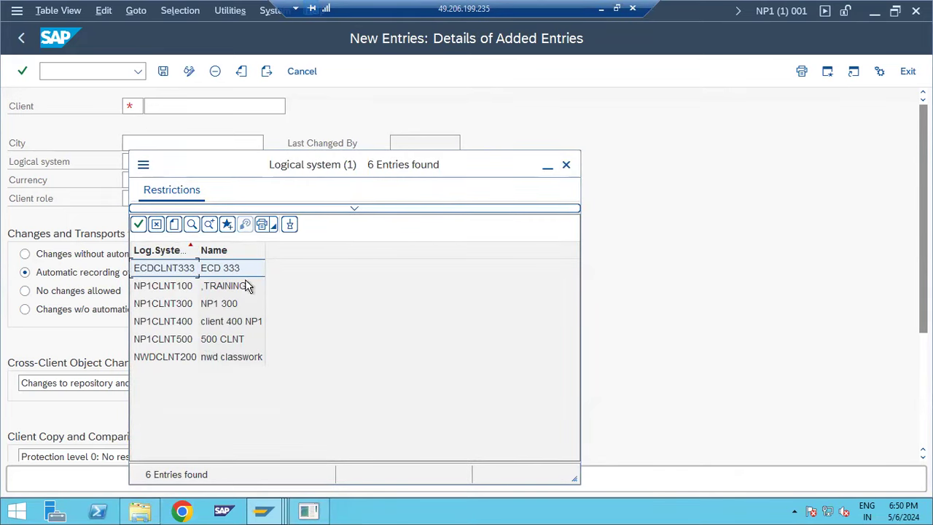
{"action": "left_click", "coordinate": [565, 165]}
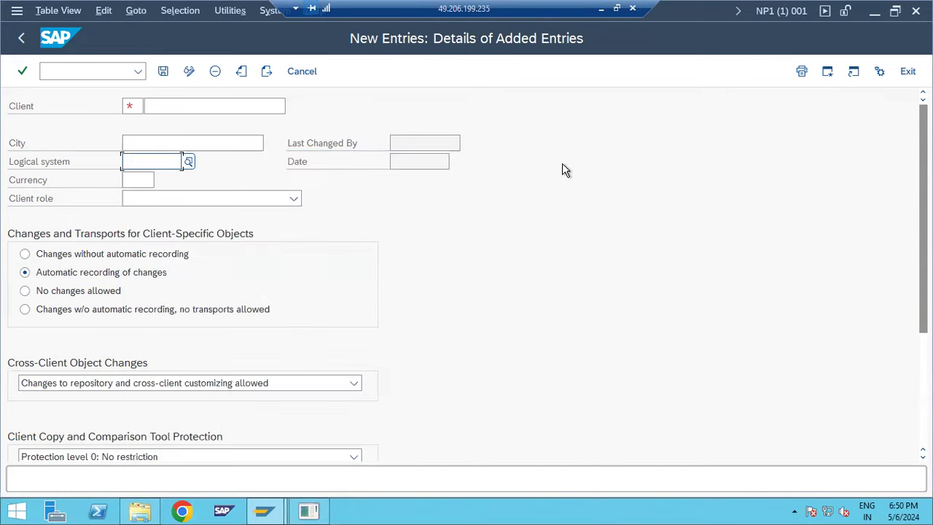
{"action": "left_click", "coordinate": [825, 71]}
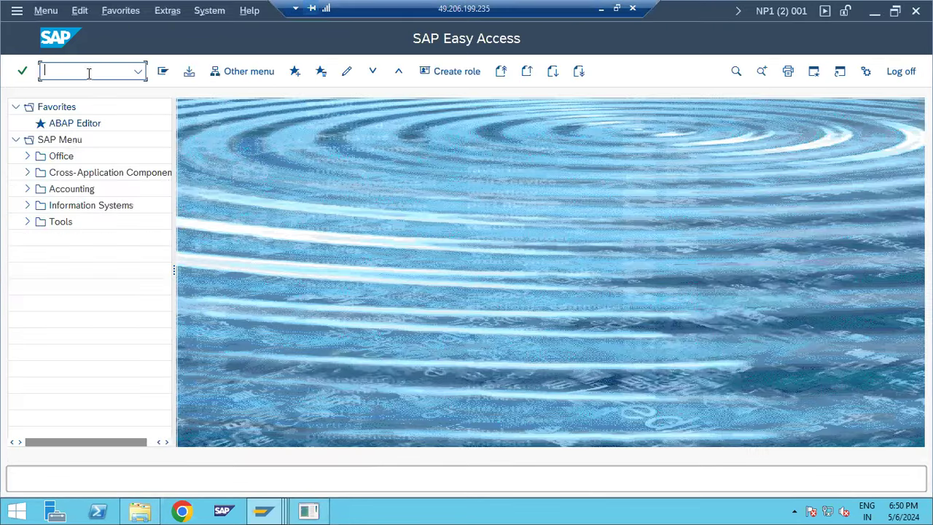
{"action": "type", "text": "sm30"}
{"action": "key", "text": "Return"}
{"action": "left_click", "coordinate": [387, 481]}
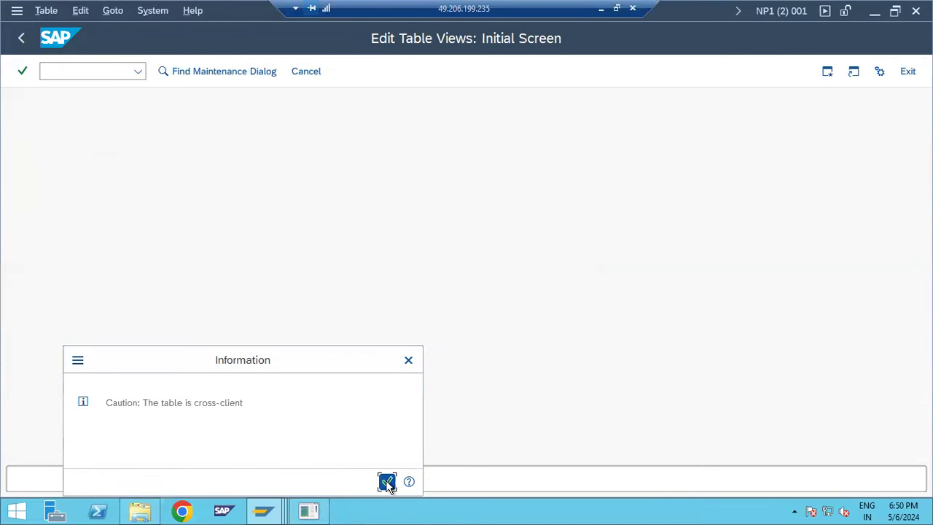
{"action": "left_click", "coordinate": [309, 511]}
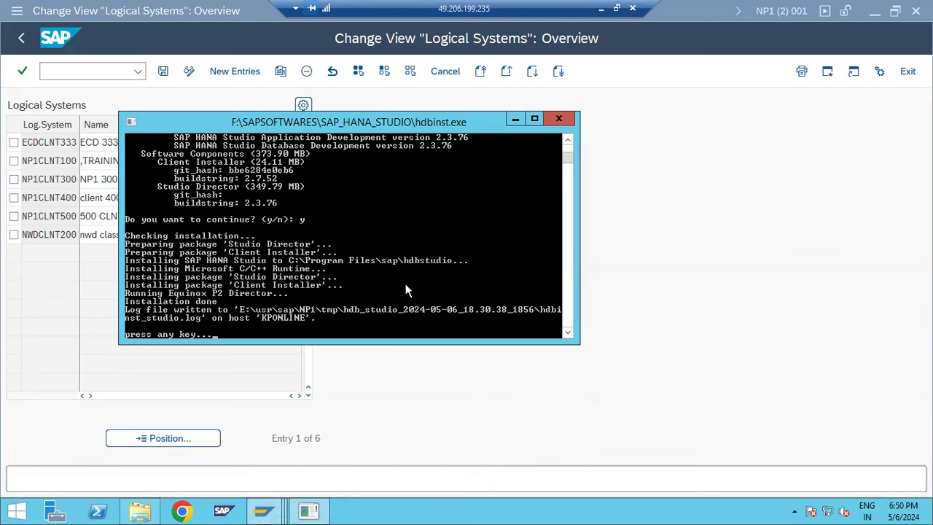
{"action": "key", "text": "Return"}
{"action": "mouse_move", "coordinate": [266, 513]}
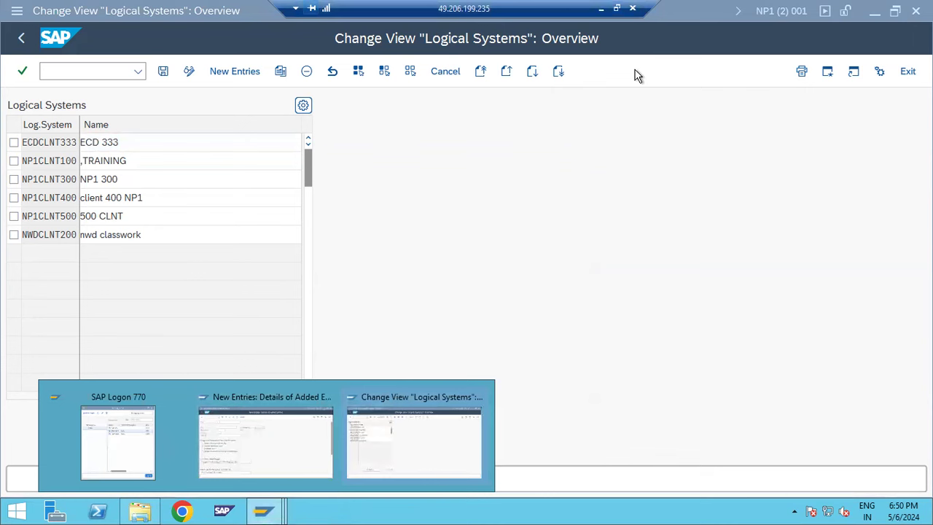
{"action": "left_click", "coordinate": [250, 444]}
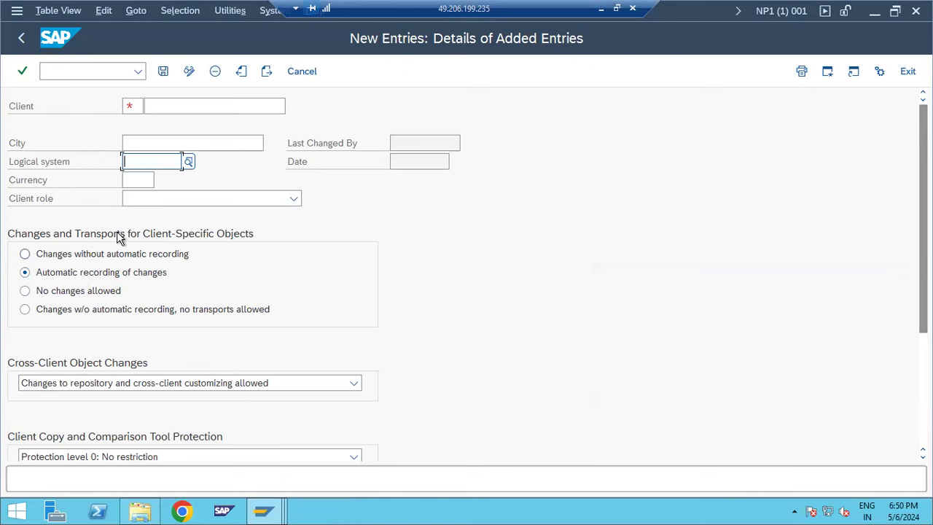
Set the new client's role to Production
{"action": "left_click", "coordinate": [209, 201]}
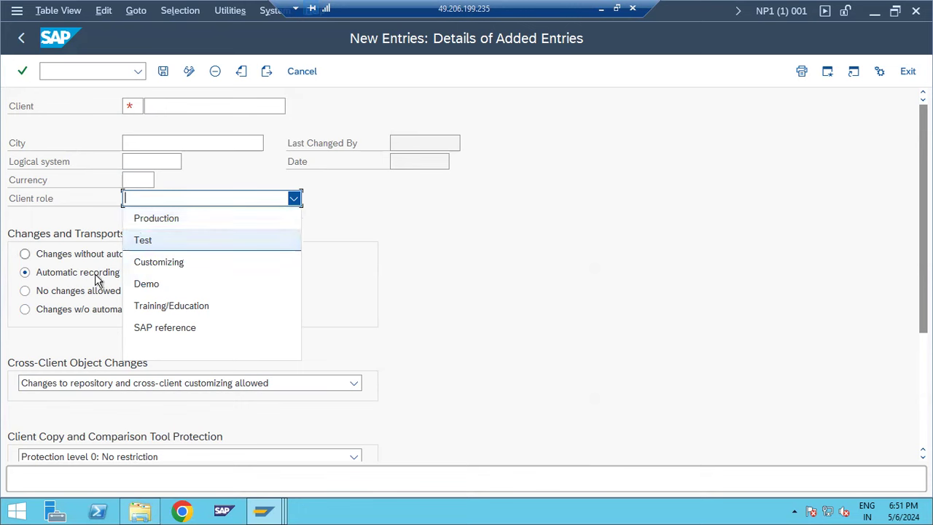
{"action": "left_click", "coordinate": [143, 201]}
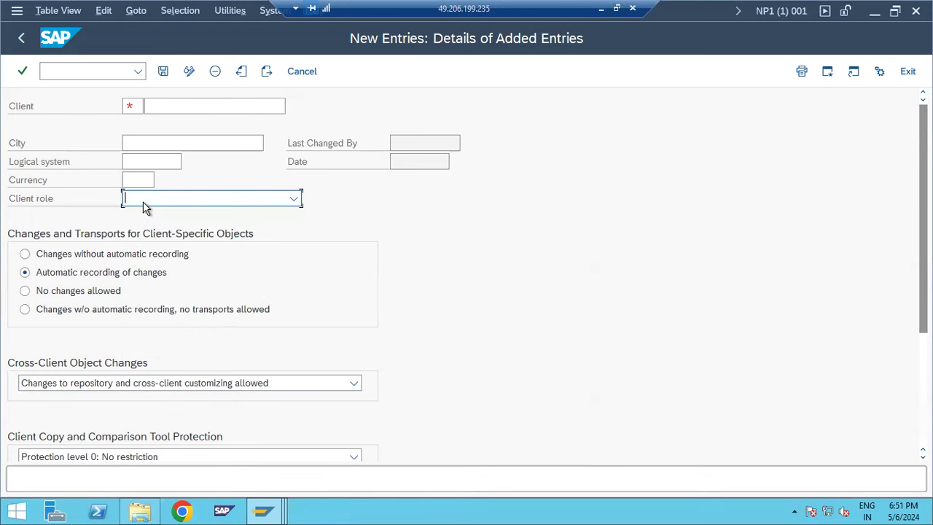
{"action": "left_click", "coordinate": [143, 201]}
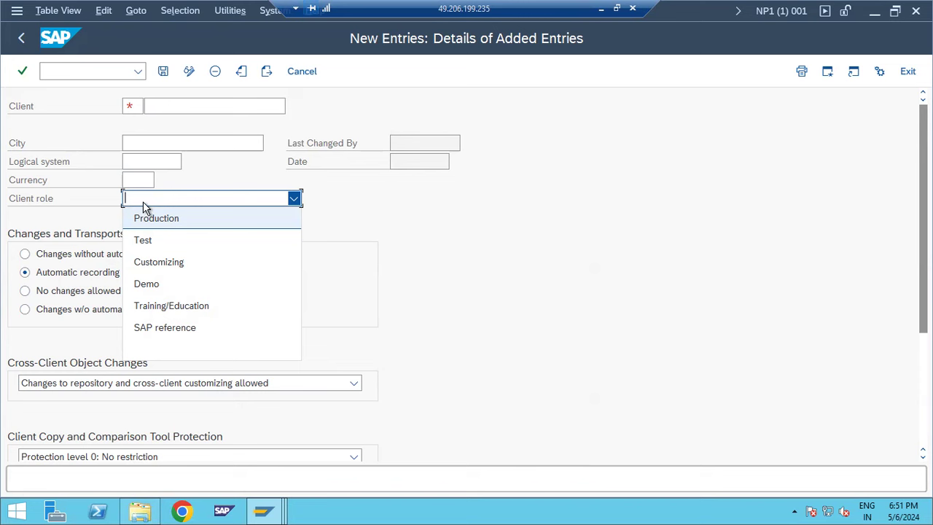
{"action": "left_click", "coordinate": [155, 217]}
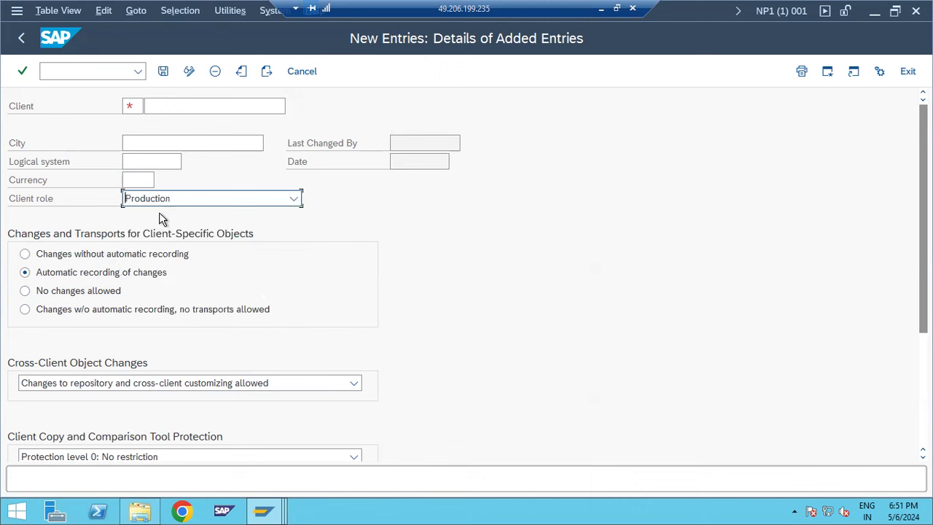
{"action": "left_click", "coordinate": [179, 208]}
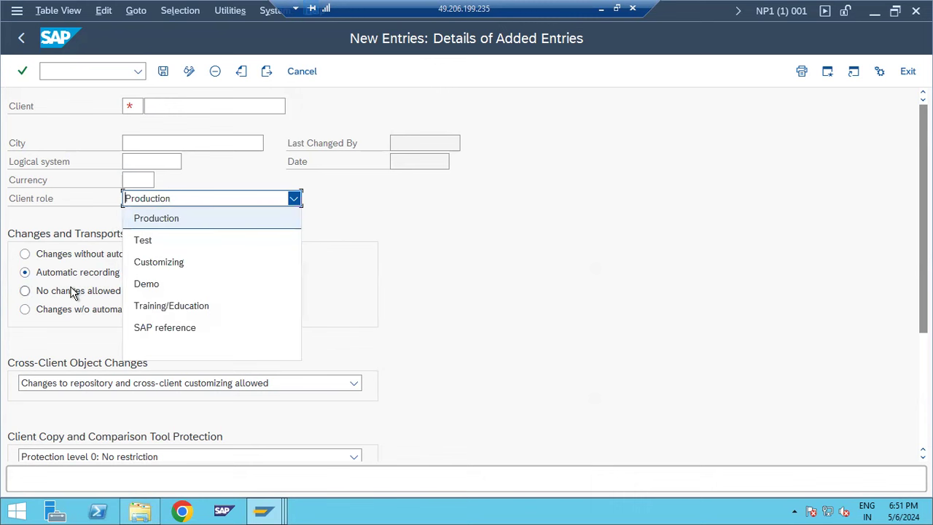
{"action": "left_click", "coordinate": [71, 319]}
Allow no client-specific changes and no repository/cross-client customizing changes, then minimise SAP
{"action": "left_click", "coordinate": [45, 292]}
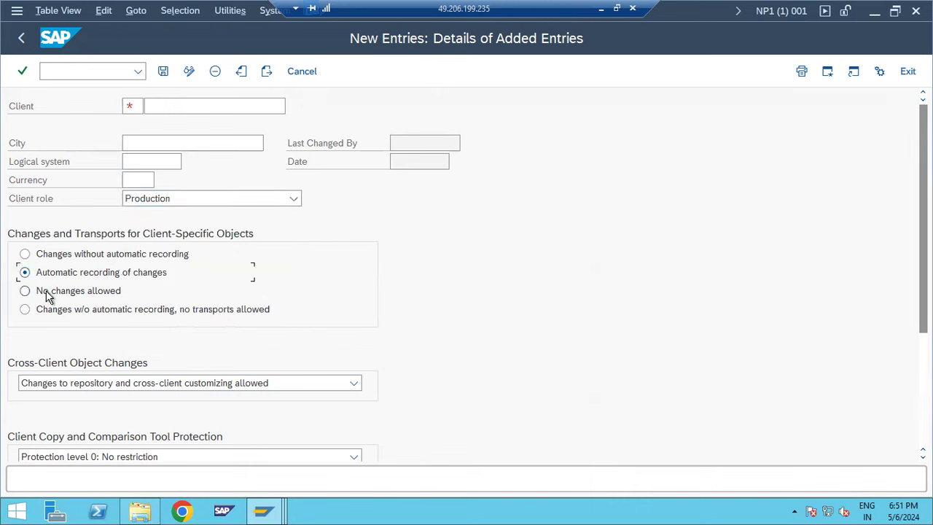
{"action": "left_click", "coordinate": [67, 384]}
{"action": "left_click", "coordinate": [73, 468]}
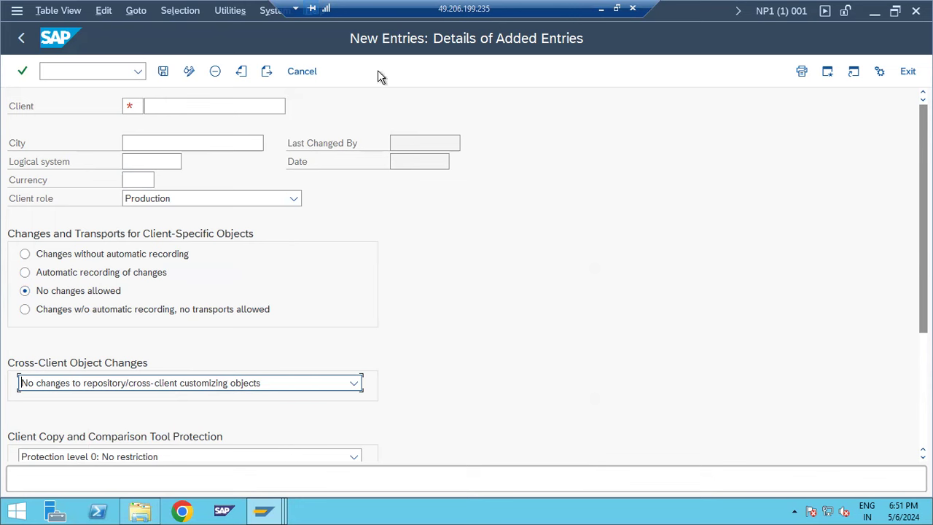
{"action": "left_click", "coordinate": [599, 7]}
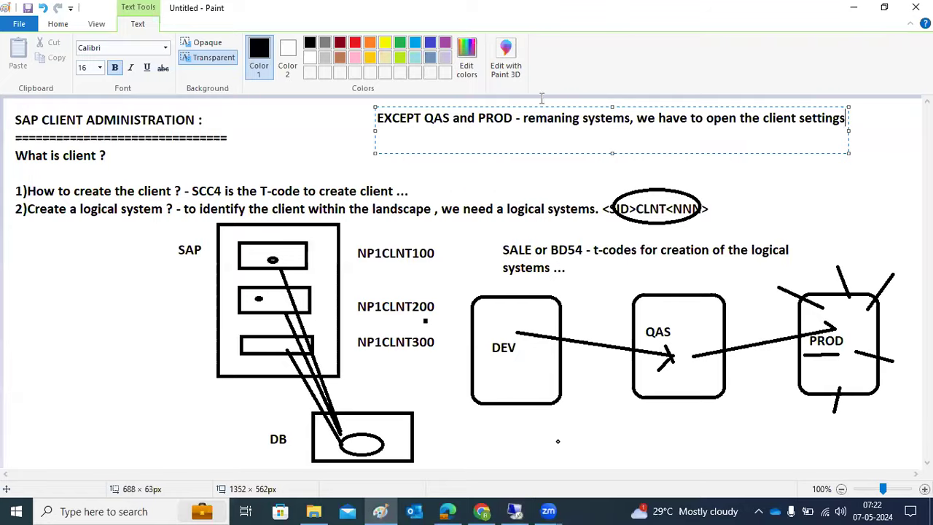
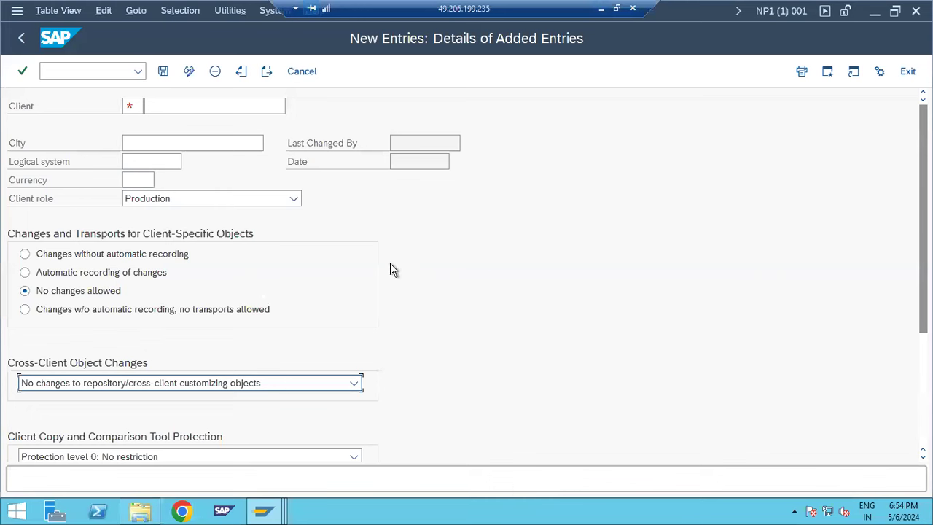
Abandon the blank new-client entry and open the Clients overview with /nscc4
{"action": "left_click", "coordinate": [22, 39]}
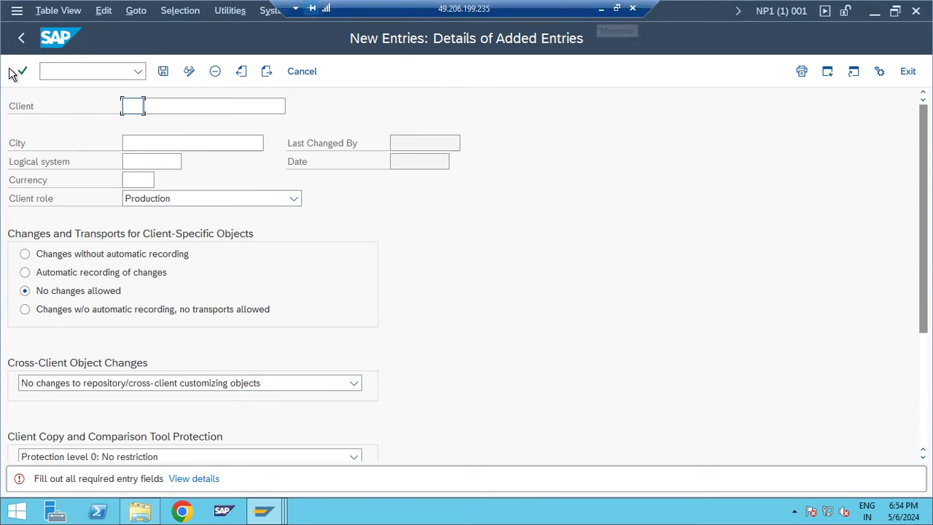
{"action": "left_click", "coordinate": [45, 71]}
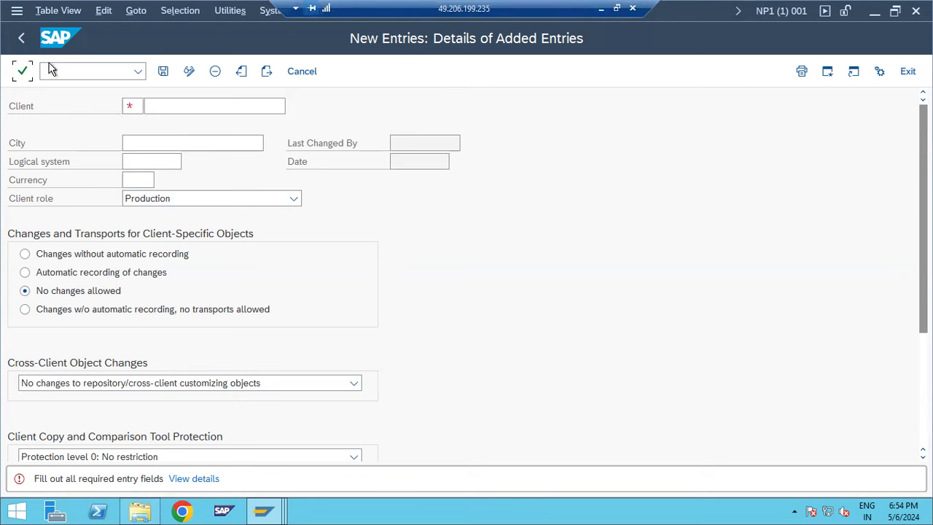
{"action": "type", "text": "/nscc4"}
{"action": "key", "text": "Return"}
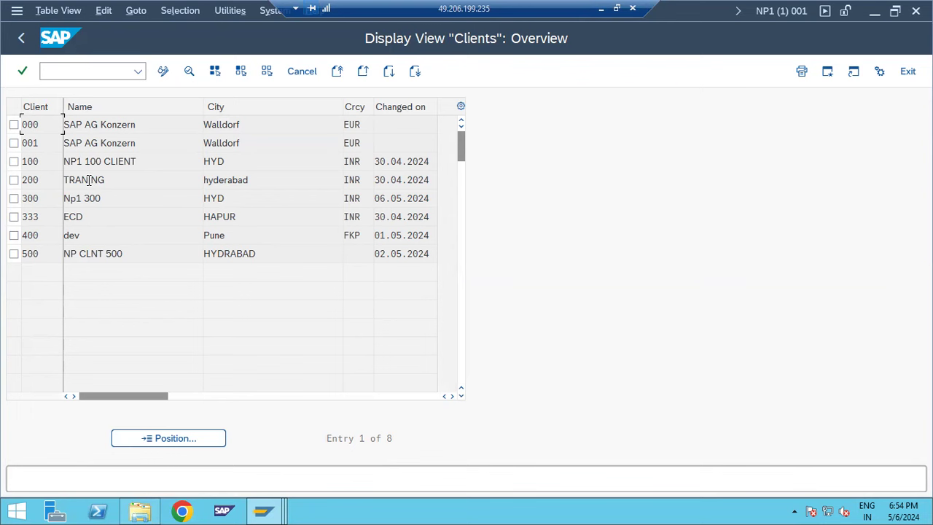
Set client 100 to No changes allowed and no repository/cross-client customizing changes, and save
{"action": "double_click", "coordinate": [40, 163]}
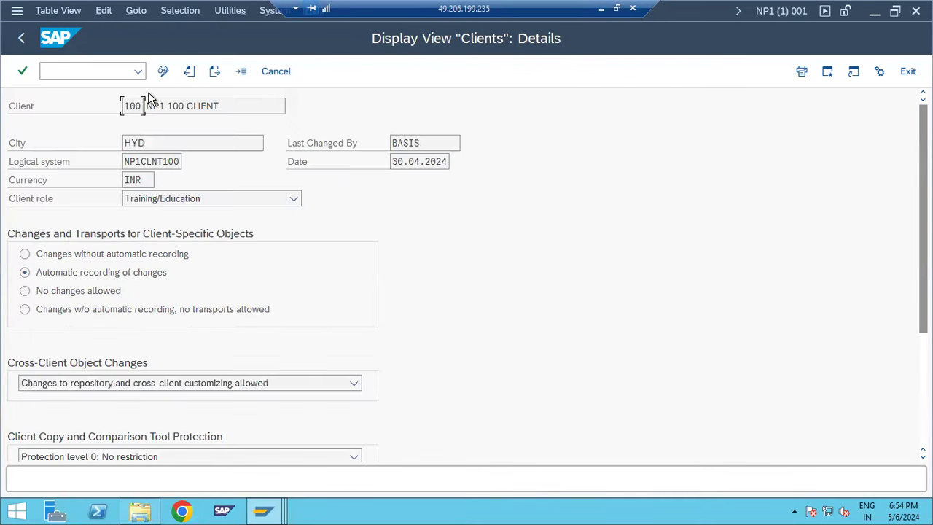
{"action": "left_click", "coordinate": [163, 71]}
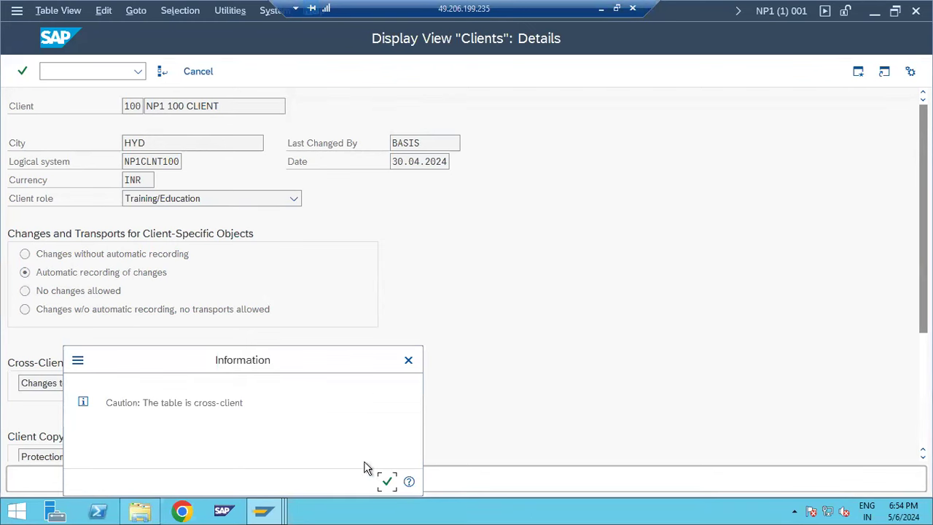
{"action": "left_click", "coordinate": [386, 481]}
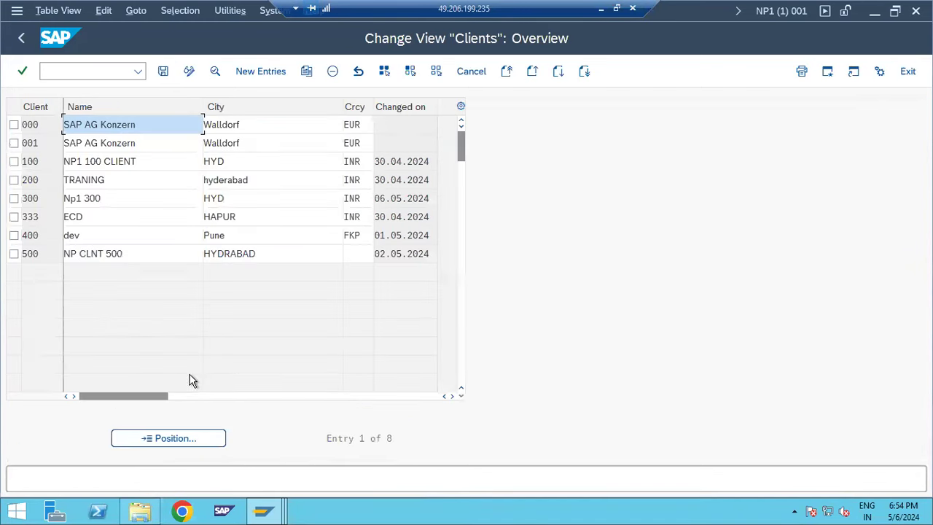
{"action": "double_click", "coordinate": [45, 164]}
{"action": "left_click", "coordinate": [63, 292]}
{"action": "left_click", "coordinate": [94, 383]}
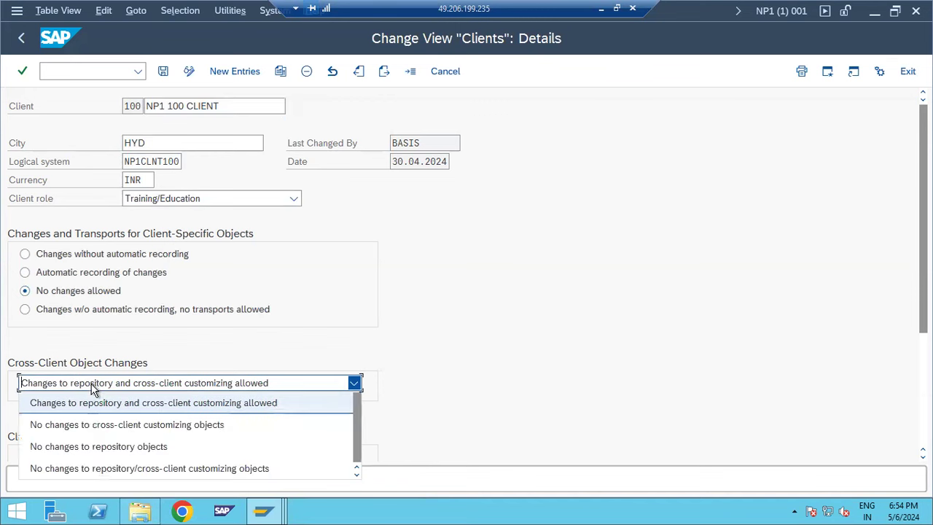
{"action": "left_click", "coordinate": [91, 470]}
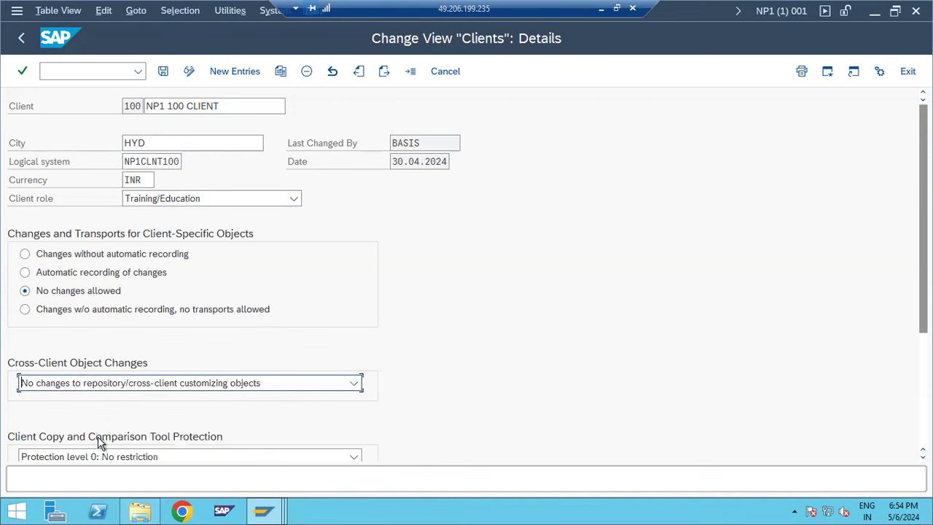
{"action": "left_click", "coordinate": [164, 72]}
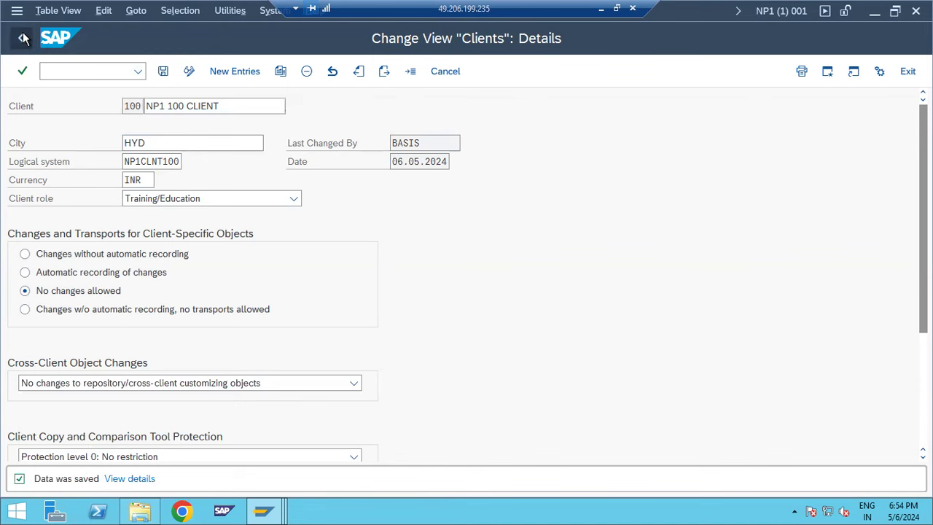
{"action": "left_click", "coordinate": [23, 38]}
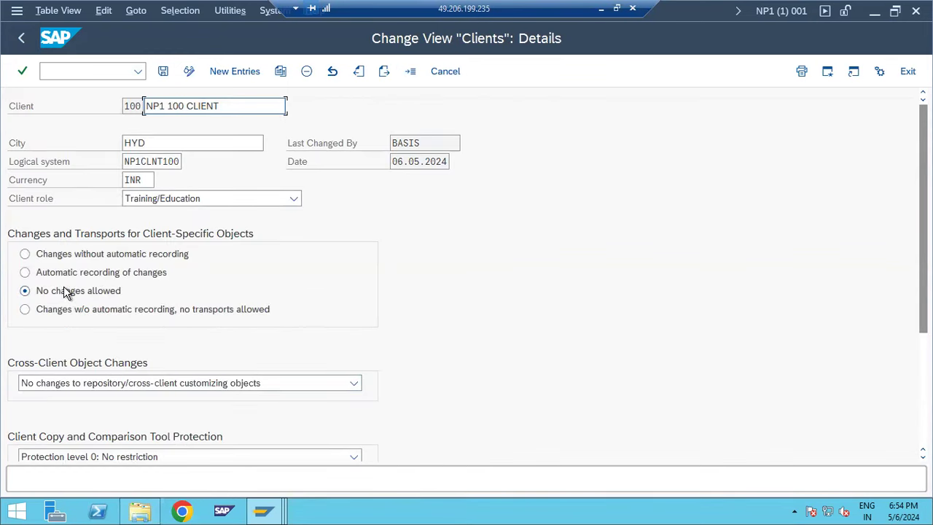
Select the client number 100, then go back through the overview to SAP Easy Access
{"action": "left_click_drag", "start_coordinate": [142, 106], "coordinate": [115, 107]}
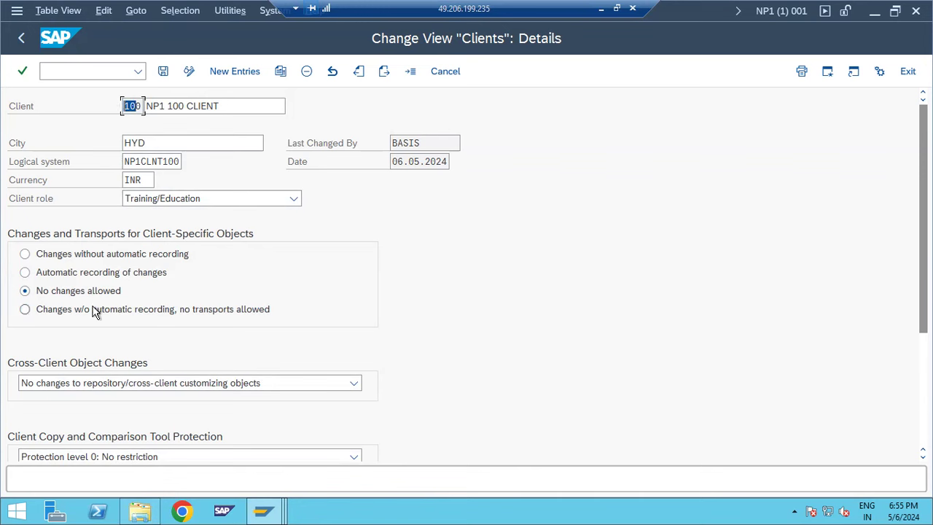
{"action": "left_click", "coordinate": [19, 39]}
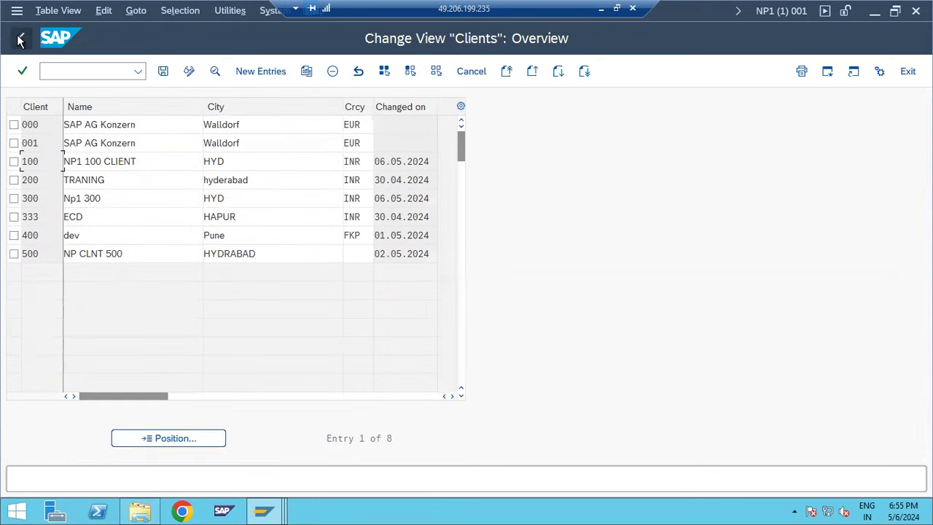
{"action": "left_click", "coordinate": [20, 39]}
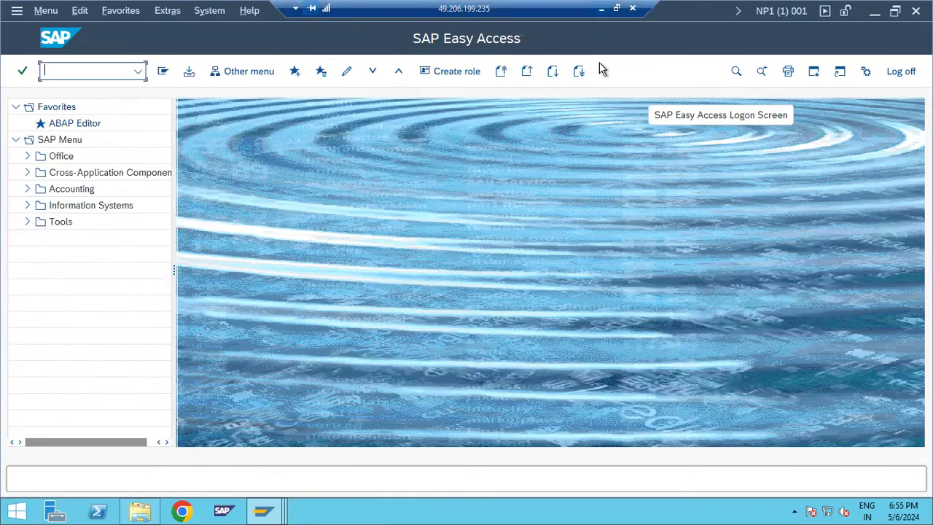
In a new blank Paint window, add a text box reading '3)How to loginto the newly created client ?'
{"action": "key", "text": "alt+Tab"}
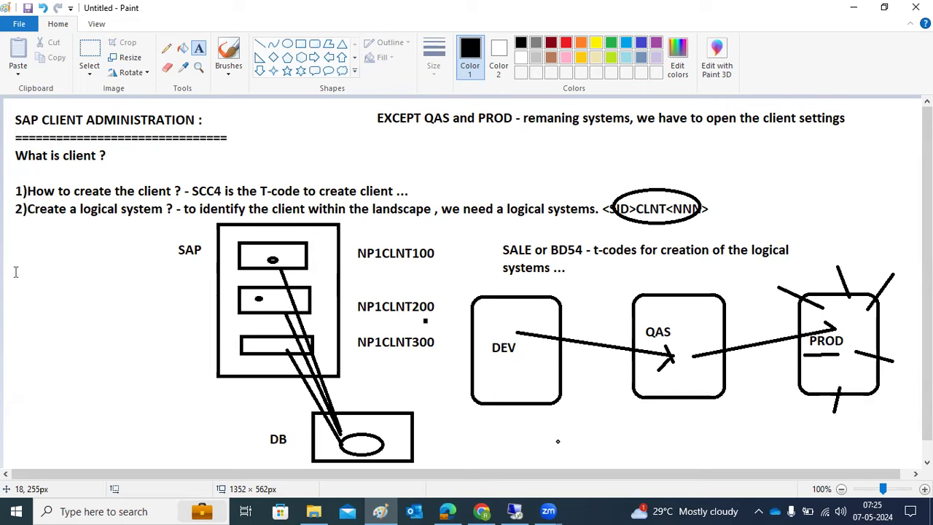
{"action": "right_click", "coordinate": [386, 510]}
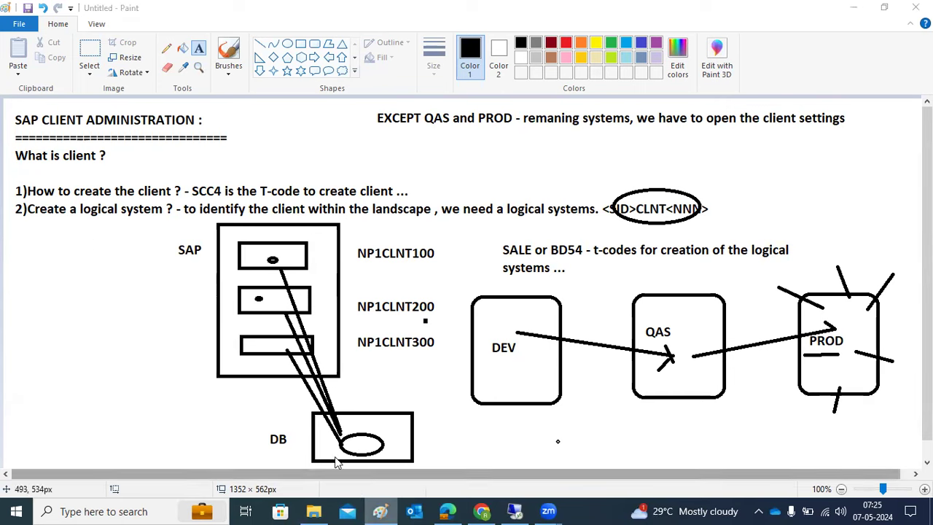
{"action": "left_click", "coordinate": [313, 438]}
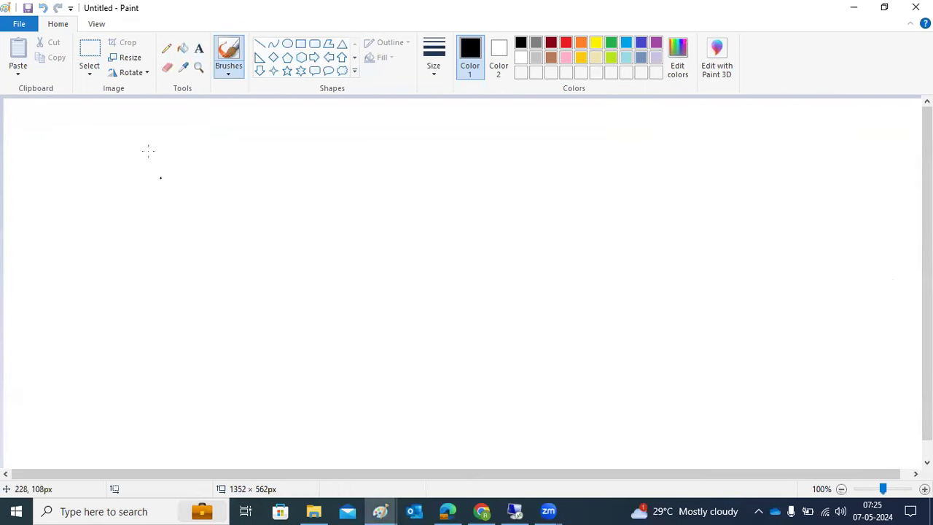
{"action": "left_click_drag", "start_coordinate": [14, 111], "coordinate": [910, 455]}
{"action": "type", "text": "3)"}
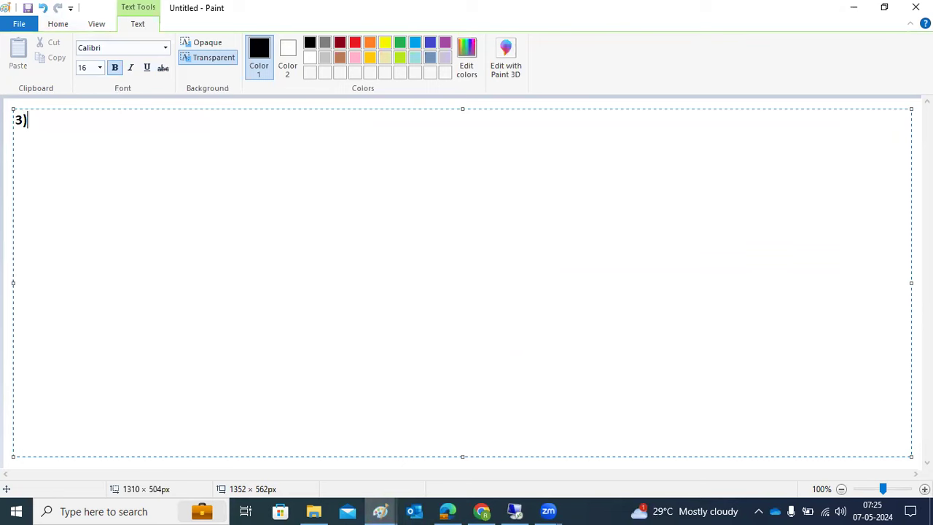
{"action": "type", "text": "How to login"}
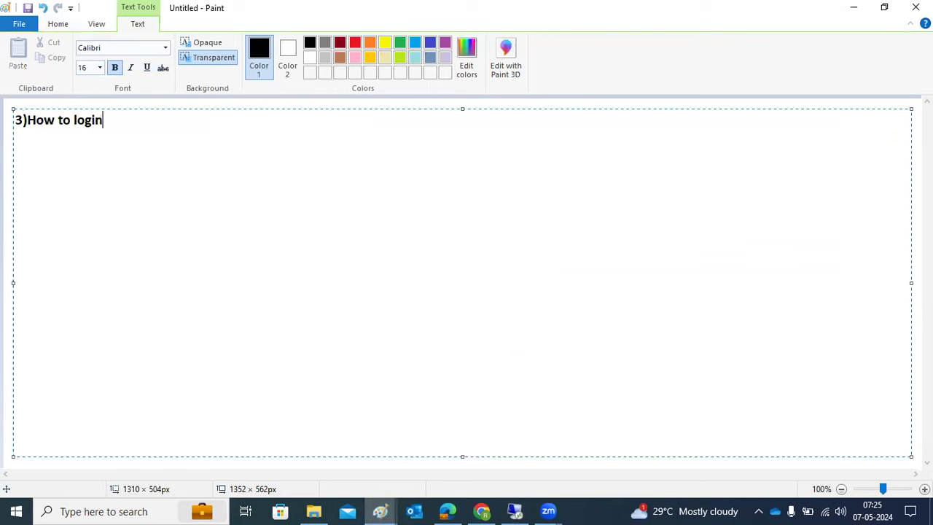
{"action": "type", "text": "to the newly"}
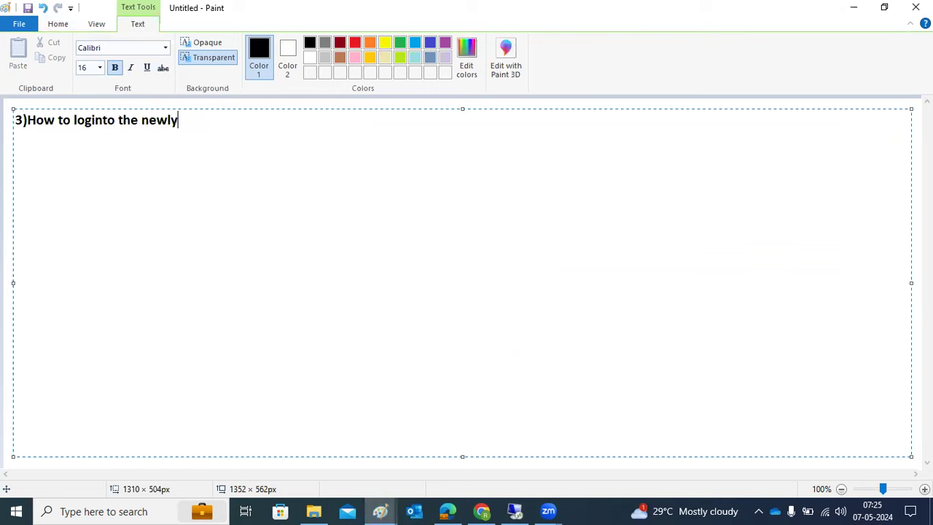
{"action": "type", "text": " created client ?"}
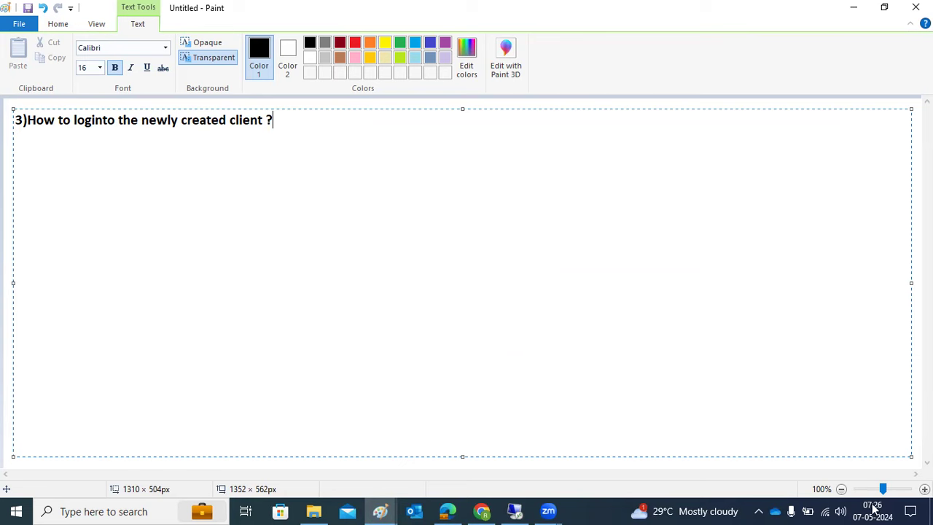
Open the logon screen for the SAP NP1 system from SAP Logon
{"action": "left_click", "coordinate": [519, 510]}
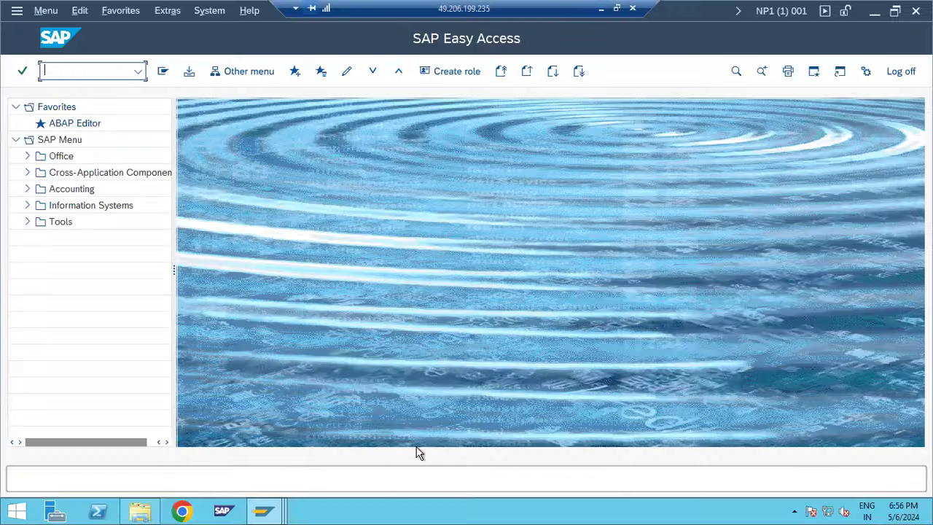
{"action": "mouse_move", "coordinate": [263, 511]}
{"action": "left_click", "coordinate": [166, 457]}
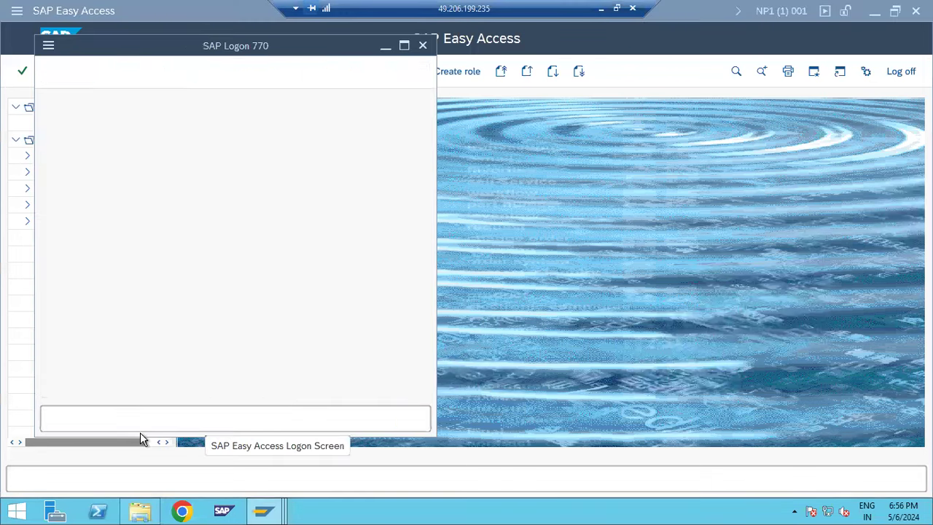
{"action": "double_click", "coordinate": [234, 169]}
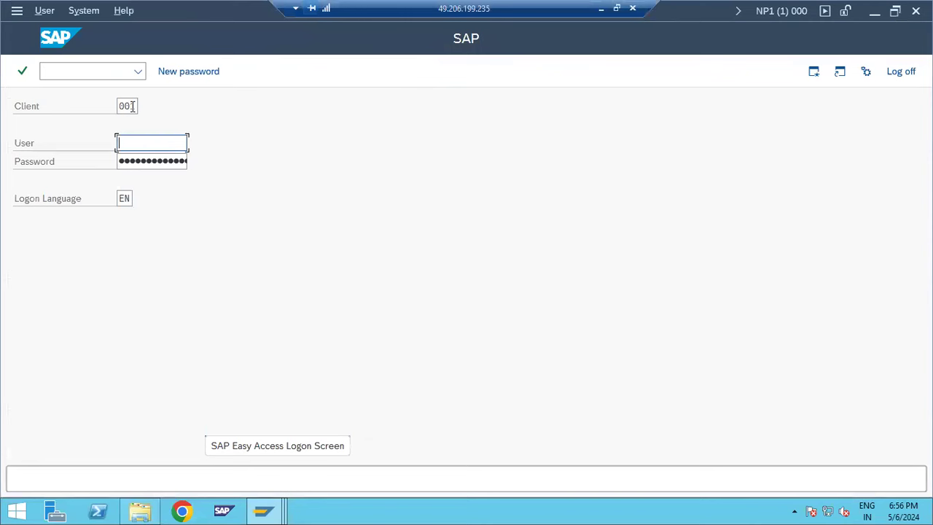
Replace client 001 with 300 on the NP1 logon screen
{"action": "left_click", "coordinate": [131, 106]}
{"action": "double_click", "coordinate": [131, 105]}
{"action": "type", "text": "300"}
{"action": "key", "text": "Tab"}
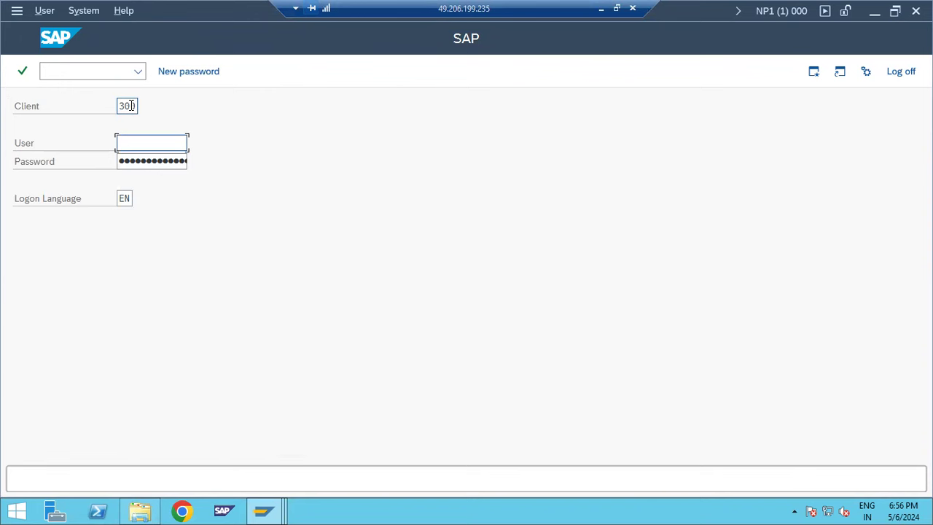
{"action": "left_click", "coordinate": [600, 8]}
Write the standard users SAP* and DDIC on new lines below the Paint heading
{"action": "key", "text": "Return"}
{"action": "key", "text": "Return"}
{"action": "type", "text": "SPA*"}
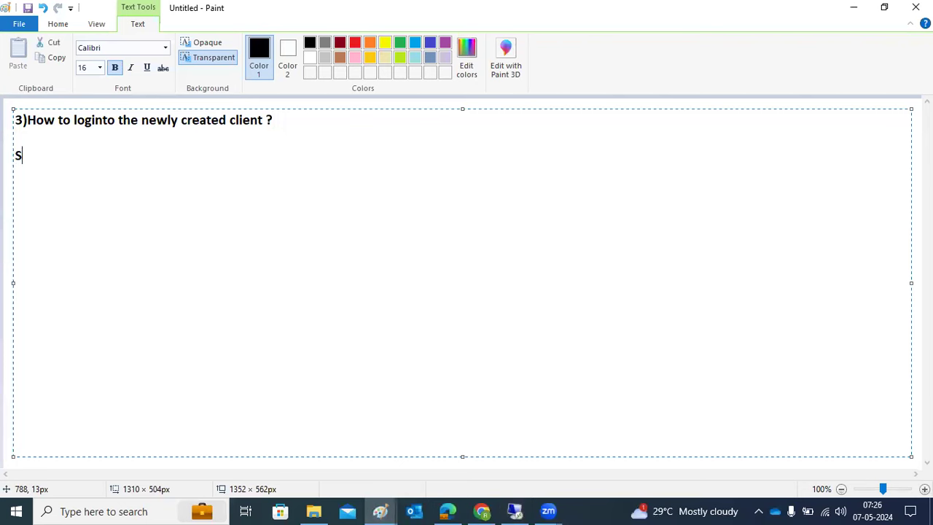
{"action": "key", "text": "Return"}
{"action": "key", "text": "BackSpace"}
{"action": "key", "text": "BackSpace"}
{"action": "key", "text": "BackSpace"}
{"action": "key", "text": "BackSpace"}
{"action": "type", "text": "AP*"}
{"action": "key", "text": "Return"}
{"action": "type", "text": "DDIC"}
{"action": "key", "text": "BackSpace"}
{"action": "key", "text": "BackSpace"}
{"action": "key", "text": "BackSpace"}
{"action": "key", "text": "BackSpace"}
{"action": "key", "text": "BackSpace"}
{"action": "key", "text": "BackSpace"}
{"action": "key", "text": "BackSpace"}
{"action": "key", "text": "BackSpace"}
{"action": "key", "text": "BackSpace"}
{"action": "key", "text": "BackSpace"}
Enter user ddic on the NP1 client 300 logon screen
{"action": "left_click", "coordinate": [514, 511]}
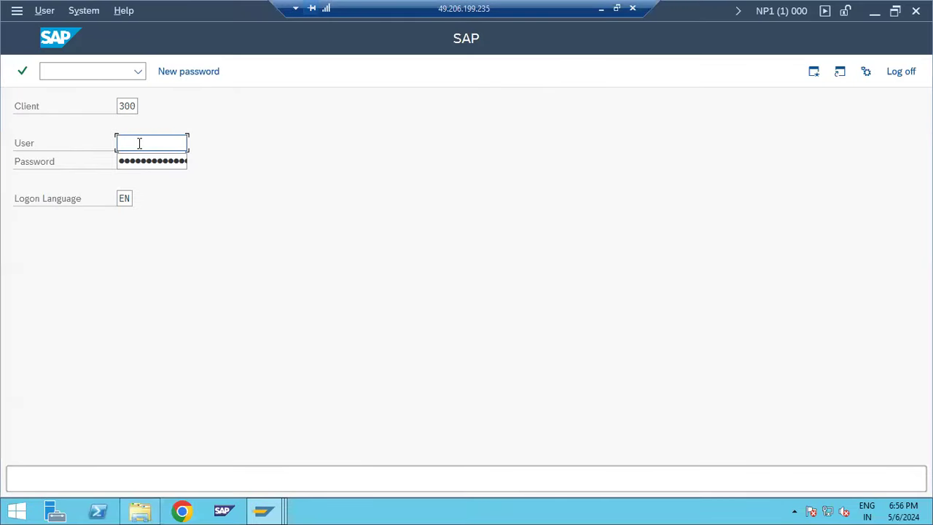
{"action": "type", "text": "ddic"}
{"action": "key", "text": "Tab"}
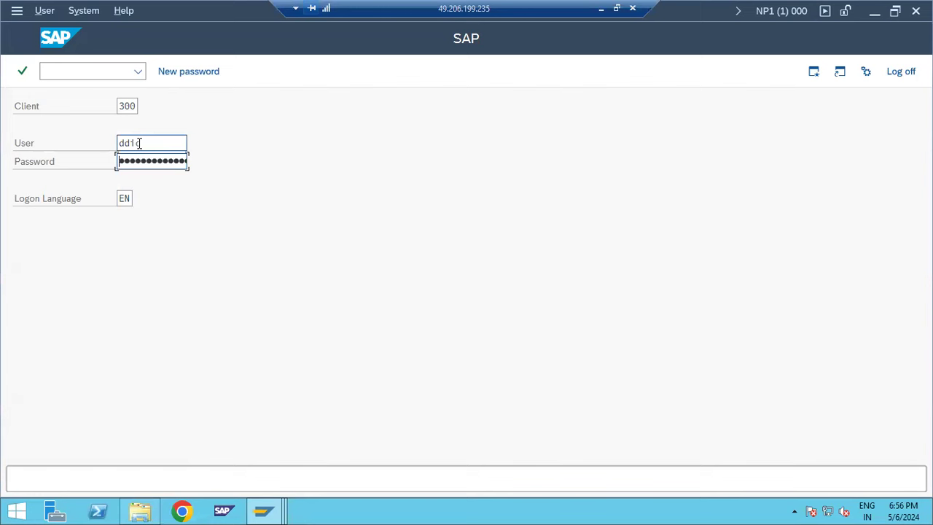
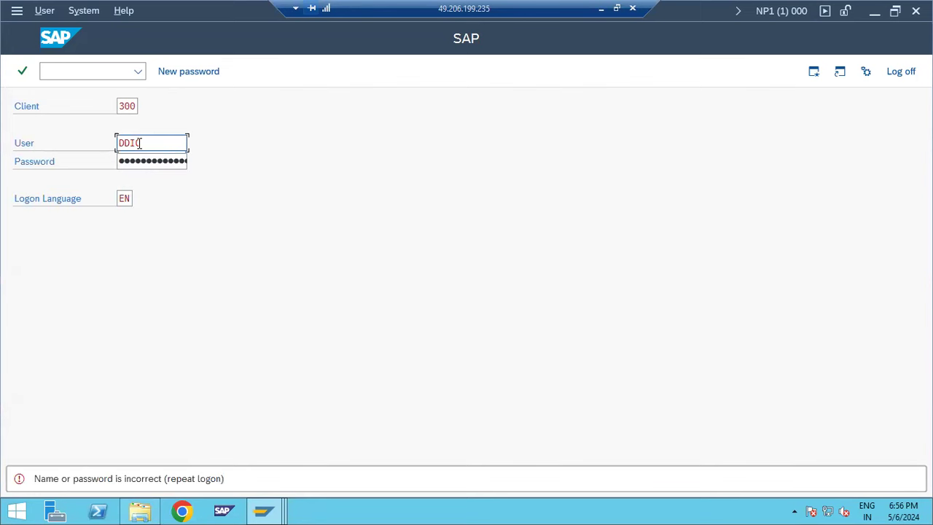
Replace the DDIC user name with sap* in the client 300 SAP logon
{"action": "key", "text": "Tab"}
{"action": "double_click", "coordinate": [139, 143]}
{"action": "type", "text": "sap*"}
{"action": "left_click", "coordinate": [600, 8]}
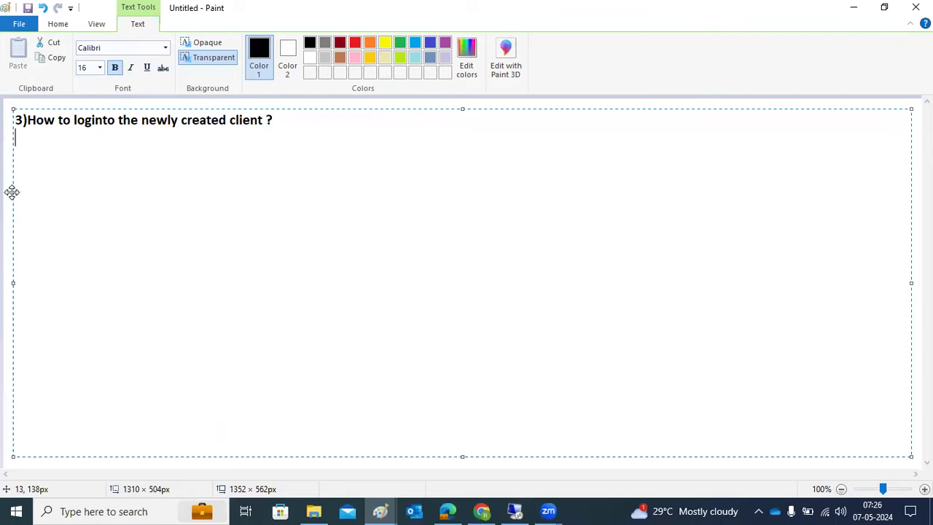
{"action": "key", "text": "Return"}
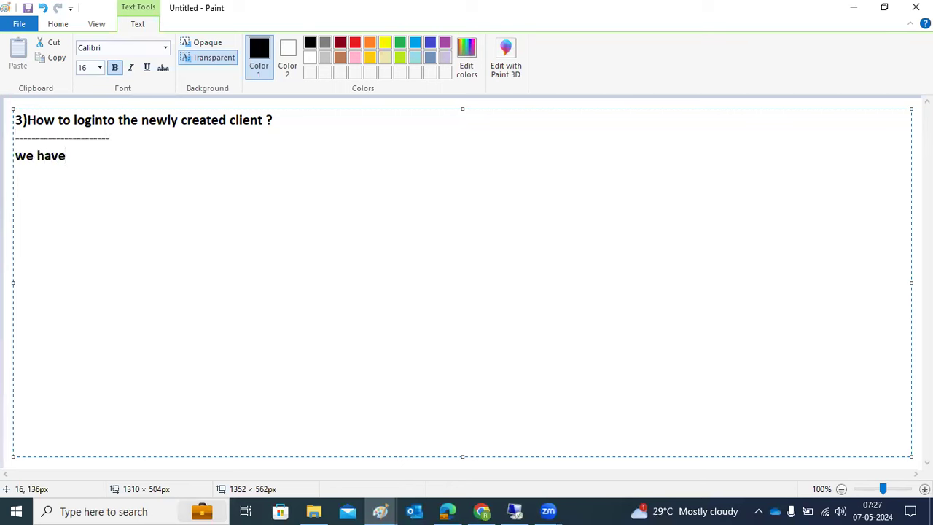
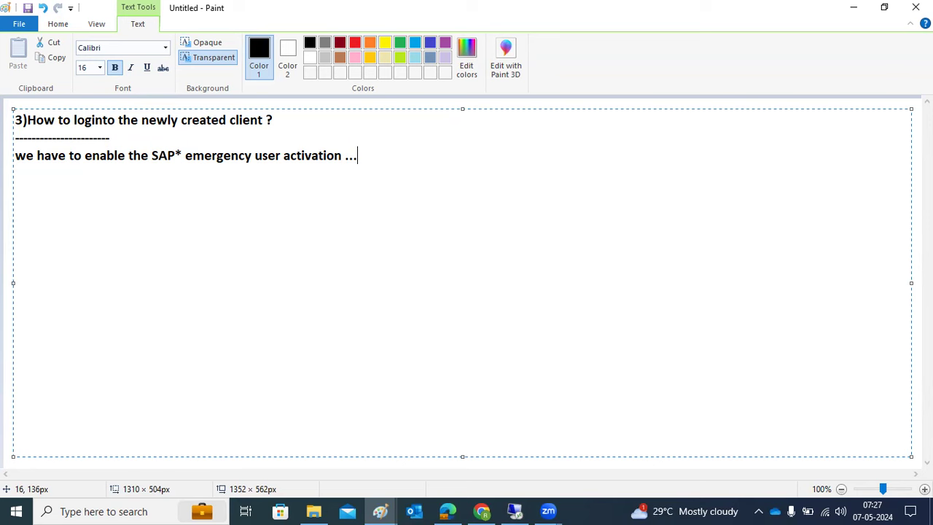
{"action": "key", "text": "Return"}
{"action": "key", "text": "Return"}
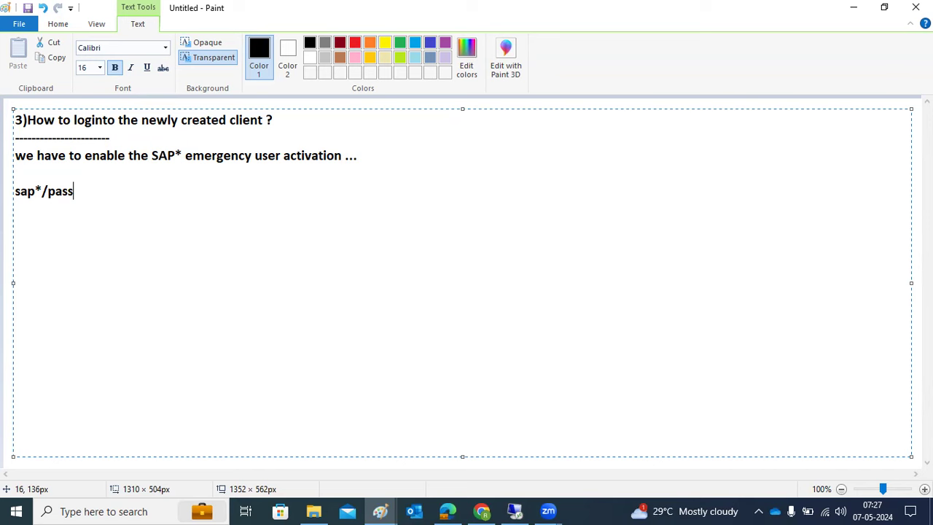
Add the 'PROFILES & PARAMTERS -' line and mark the activation sentence and sap* credentials line
{"action": "key", "text": "Return"}
{"action": "key", "text": "Return"}
{"action": "type", "text": "PROFILES & PARAMTE"}
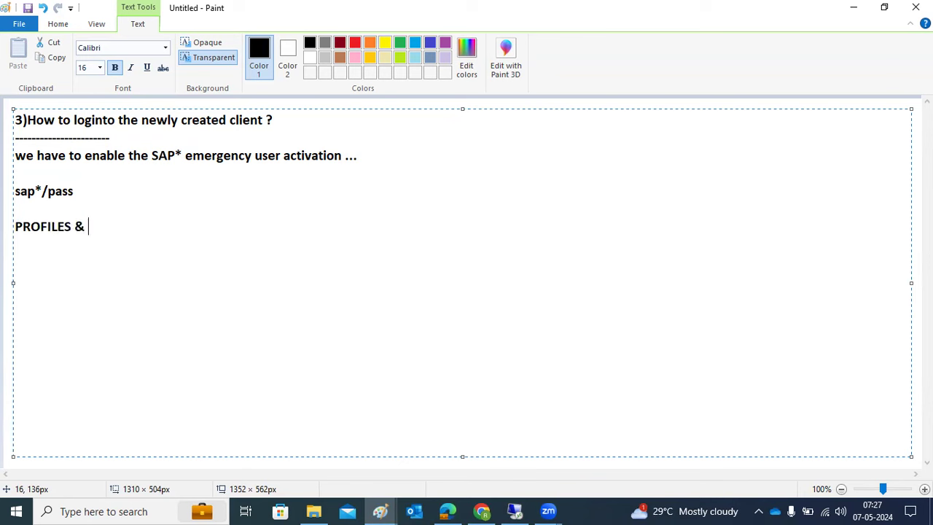
{"action": "type", "text": "RS -"}
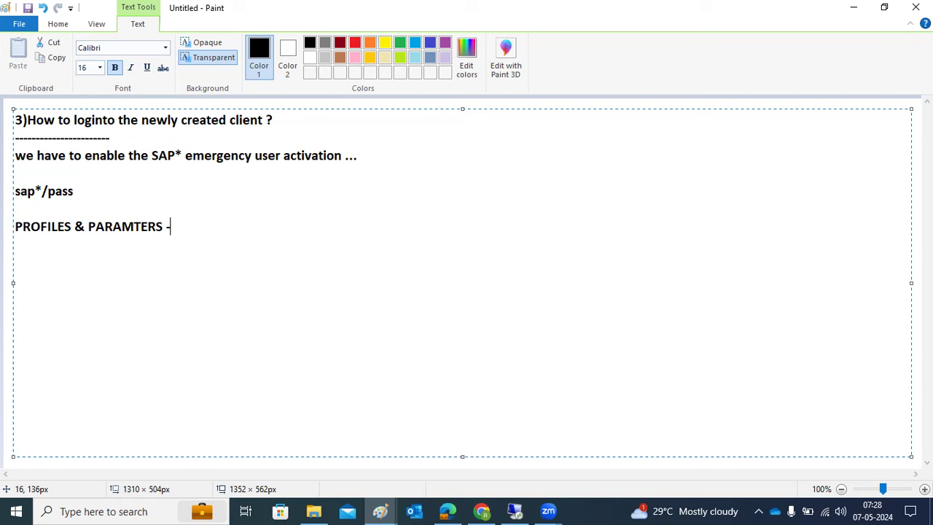
{"action": "left_click_drag", "start_coordinate": [67, 156], "coordinate": [373, 157]}
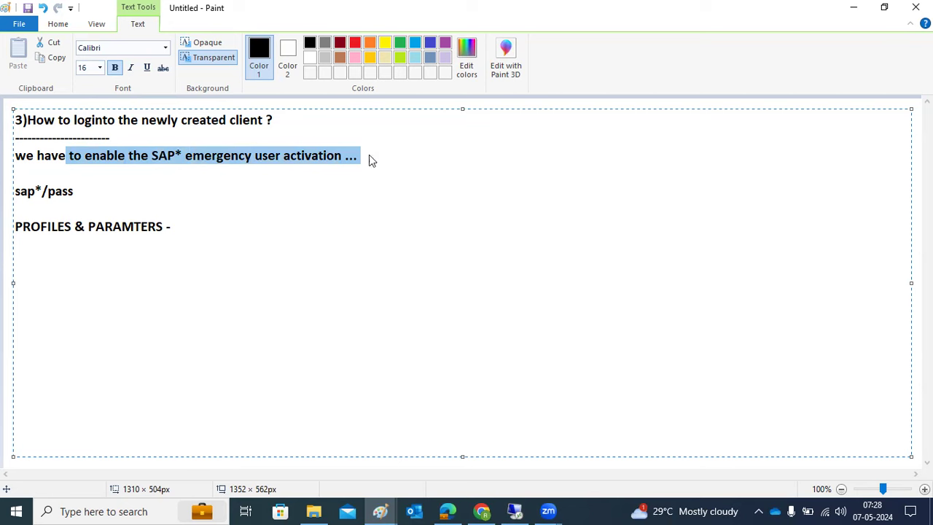
{"action": "left_click_drag", "start_coordinate": [92, 194], "coordinate": [13, 194]}
Reselect the whole sap* logon line, then go to the Password field of the client 300 SAP logon
{"action": "left_click", "coordinate": [384, 154]}
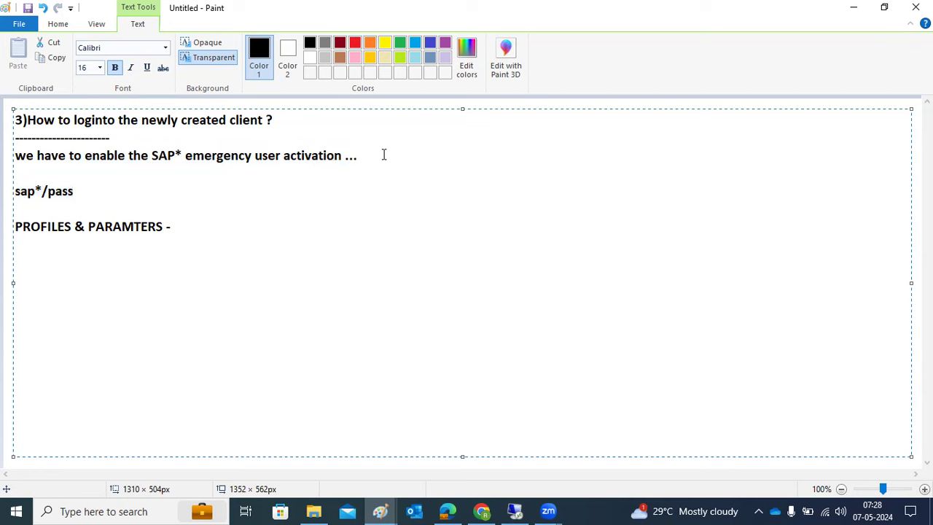
{"action": "left_click", "coordinate": [95, 191]}
{"action": "left_click_drag", "start_coordinate": [94, 191], "coordinate": [7, 189]}
{"action": "left_click", "coordinate": [514, 510]}
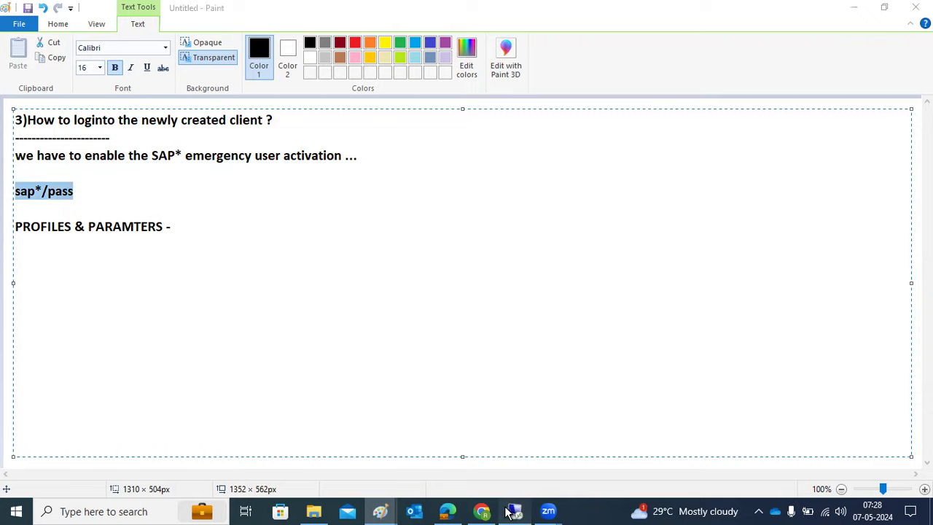
{"action": "left_click", "coordinate": [130, 167]}
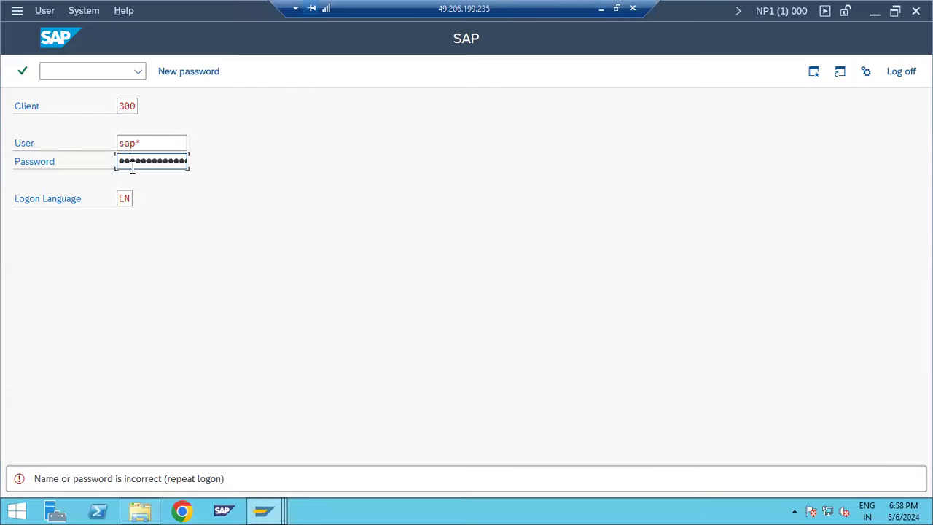
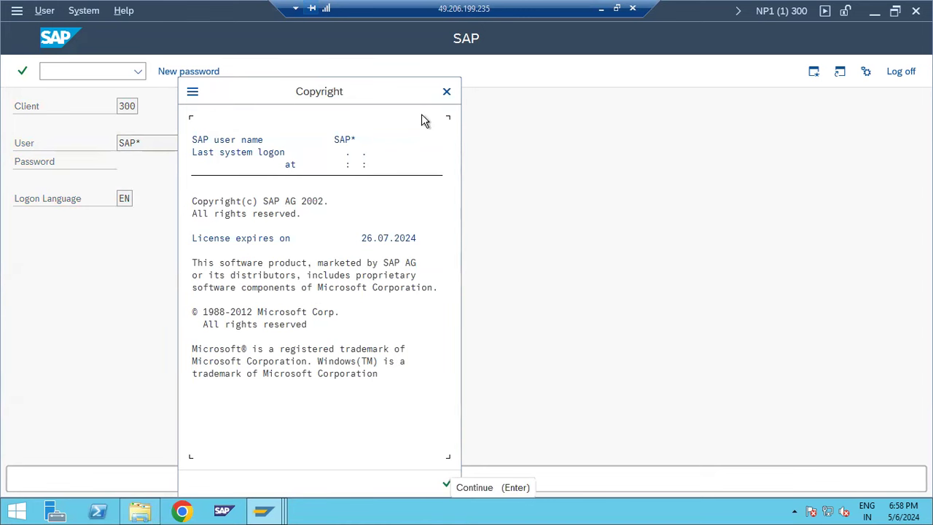
Dismiss the copyright notice and log off the client 300 session, back to SAP Logon 770
{"action": "left_click", "coordinate": [444, 92]}
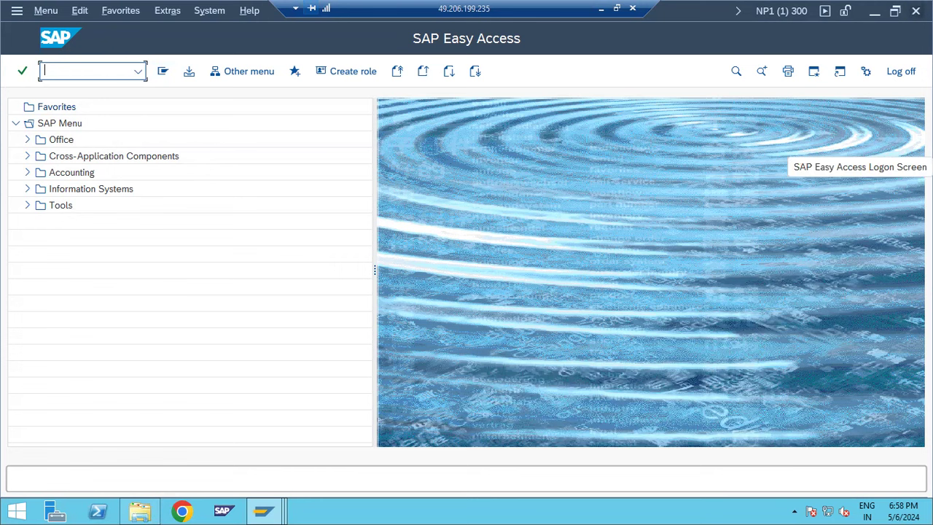
{"action": "left_click", "coordinate": [915, 11]}
{"action": "left_click", "coordinate": [164, 306]}
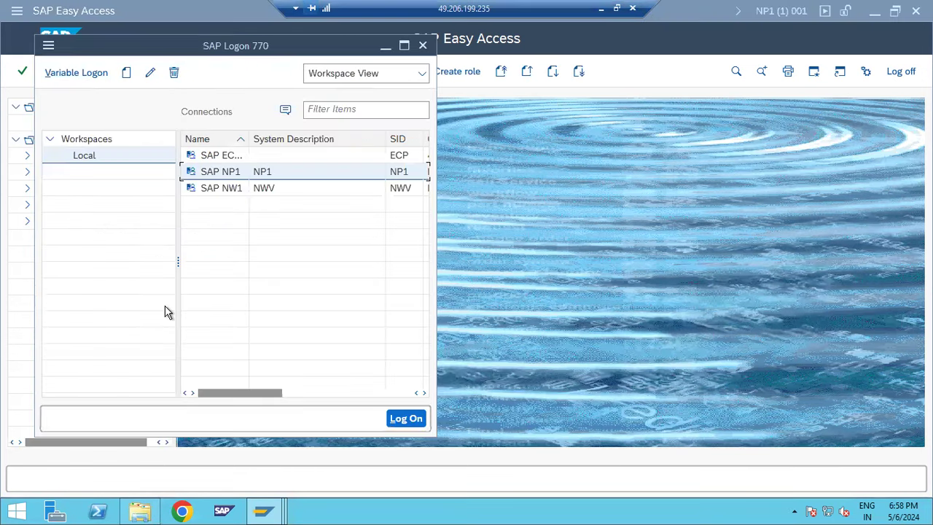
Switch from SAP to the Paint notes and place the caret after 'PROFILES & PARAMTERS -'
{"action": "left_click", "coordinate": [615, 246]}
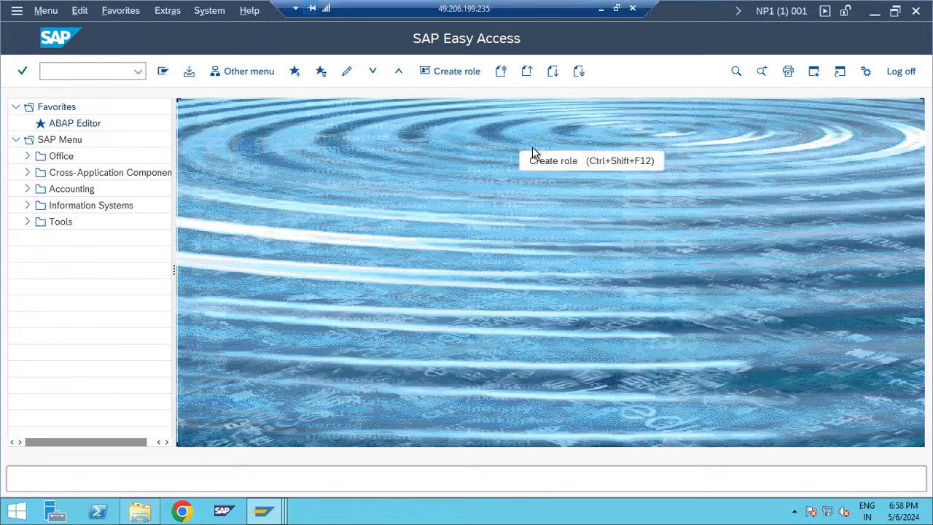
{"action": "left_click", "coordinate": [600, 8]}
{"action": "left_click_drag", "start_coordinate": [172, 227], "coordinate": [103, 227]}
{"action": "left_click", "coordinate": [77, 204]}
{"action": "left_click", "coordinate": [196, 222]}
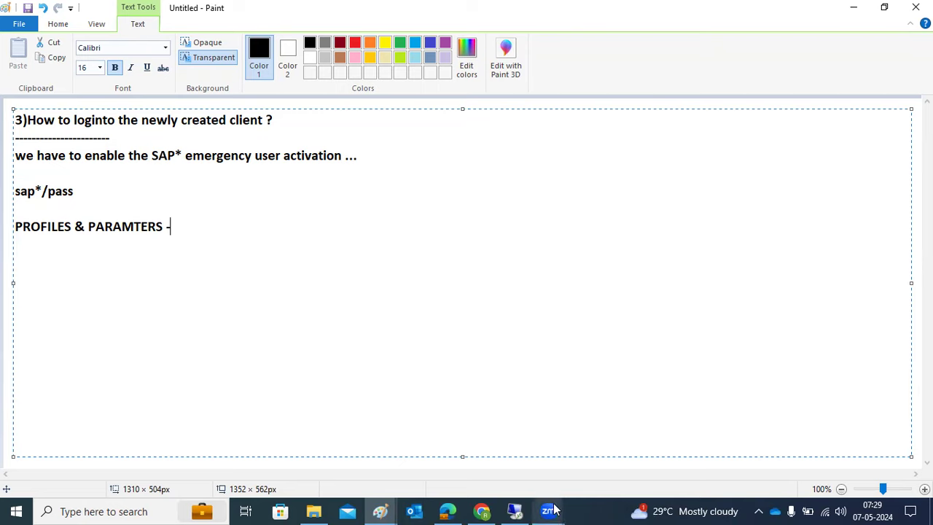
Move between SAP and Paint, reviewing the notes up to 'PROFILES & PARAMTERS -'
{"action": "left_click", "coordinate": [515, 511]}
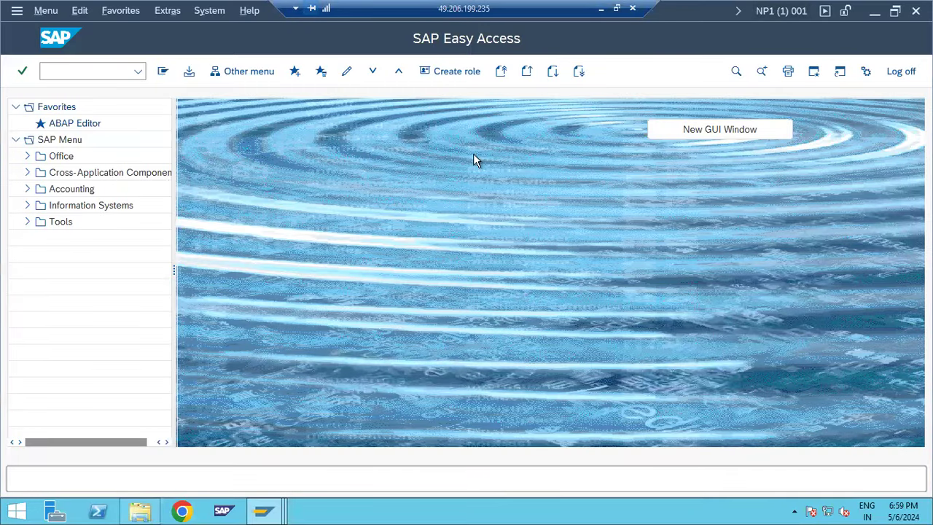
{"action": "key", "text": "alt+Tab"}
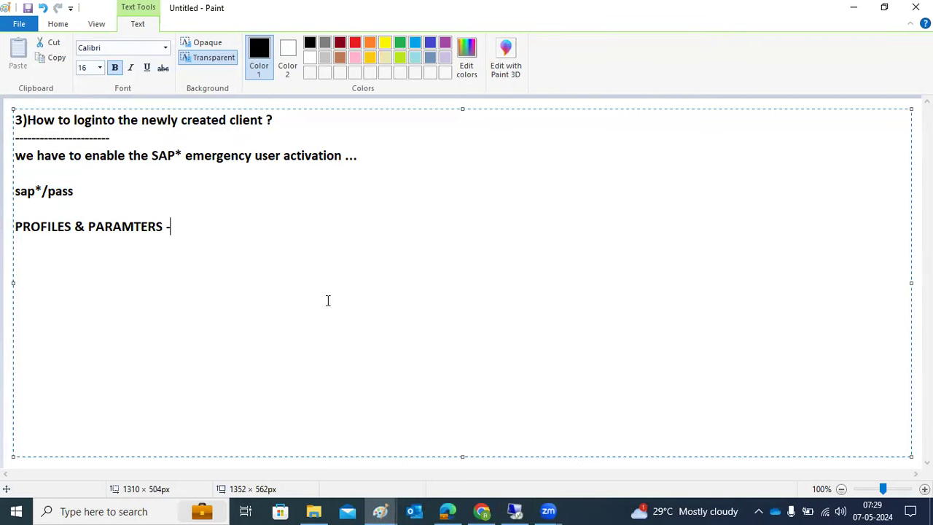
{"action": "left_click", "coordinate": [530, 509]}
{"action": "mouse_move", "coordinate": [820, 44]}
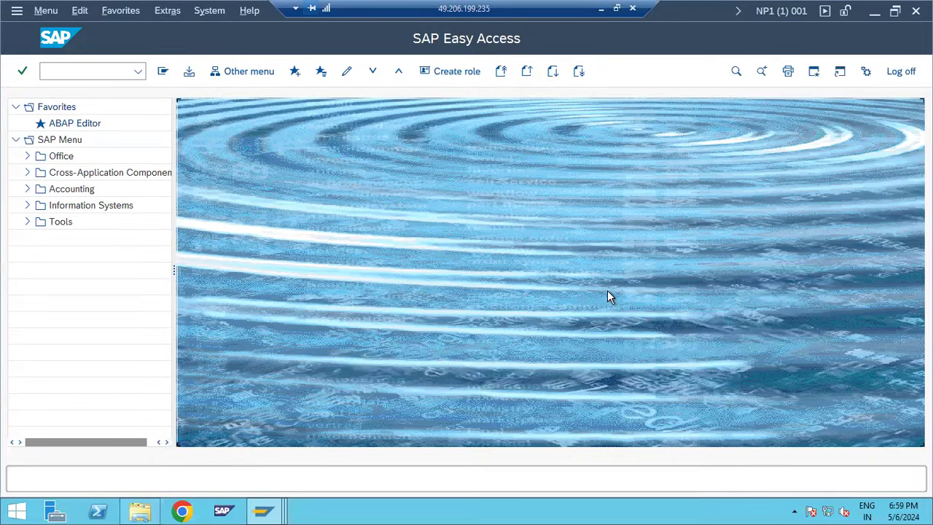
{"action": "key", "text": "alt+Tab"}
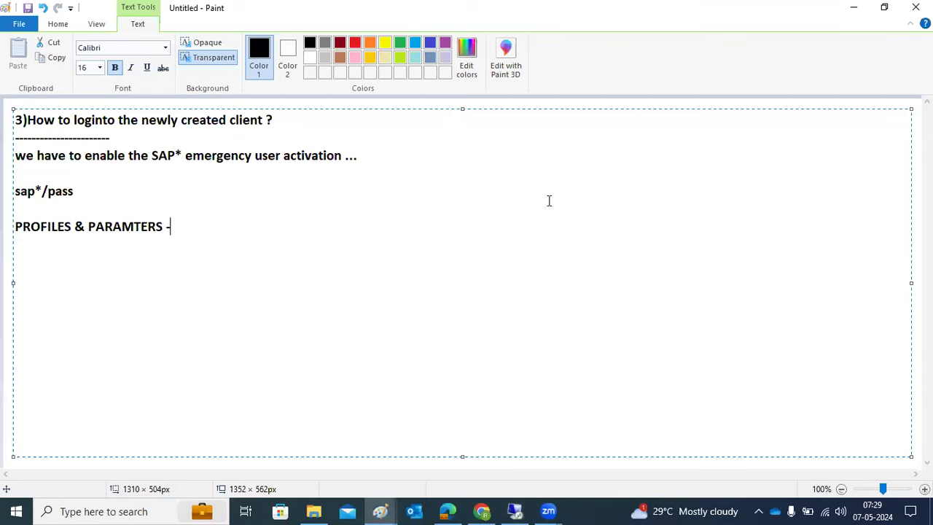
{"action": "mouse_move", "coordinate": [218, 243]}
{"action": "left_mouse_down"}
{"action": "mouse_move", "coordinate": [129, 243]}
{"action": "mouse_move", "coordinate": [10, 201]}
{"action": "mouse_move", "coordinate": [13, 121]}
{"action": "mouse_move", "coordinate": [35, 211]}
{"action": "left_mouse_up"}
{"action": "left_click", "coordinate": [49, 226]}
{"action": "left_click_drag", "start_coordinate": [38, 155], "coordinate": [397, 150]}
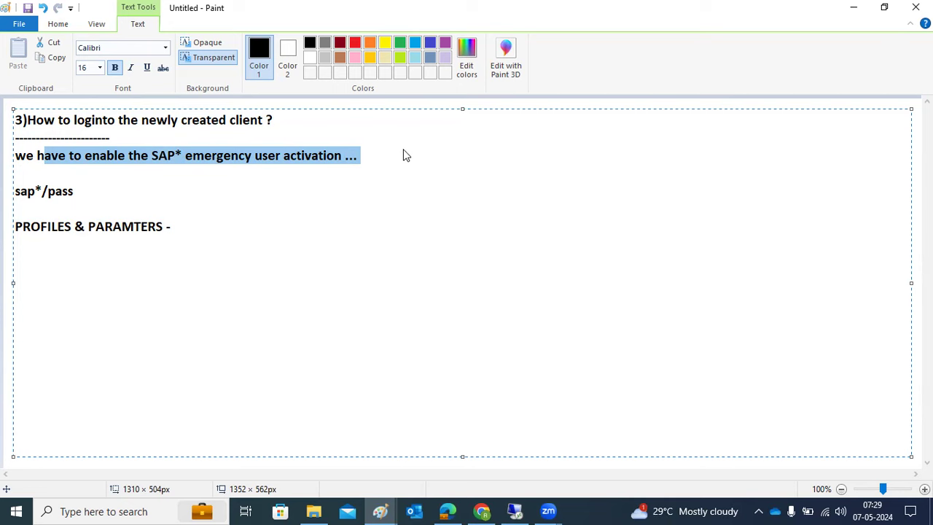
{"action": "left_click", "coordinate": [165, 192]}
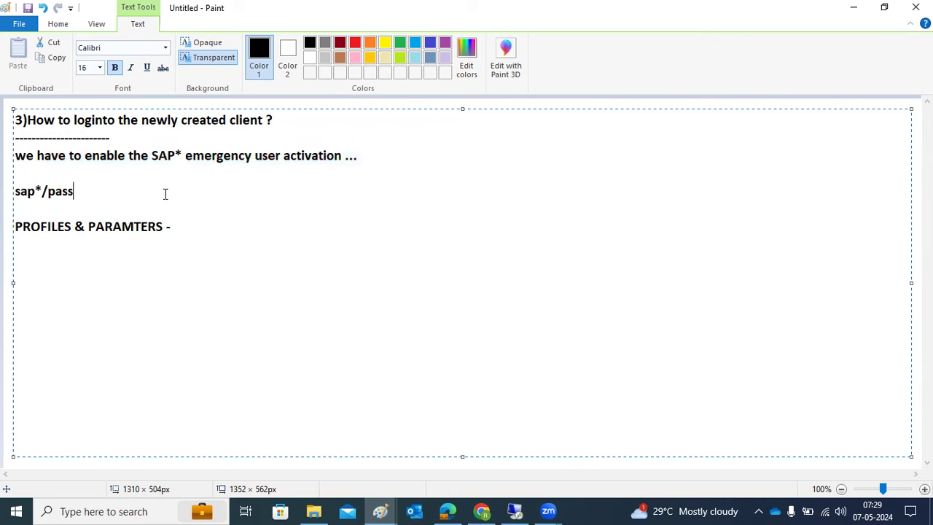
{"action": "left_click", "coordinate": [200, 218]}
Start a new notes line, then run SCC4 to list clients 000 through 500
{"action": "key", "text": "Return"}
{"action": "key", "text": "Return"}
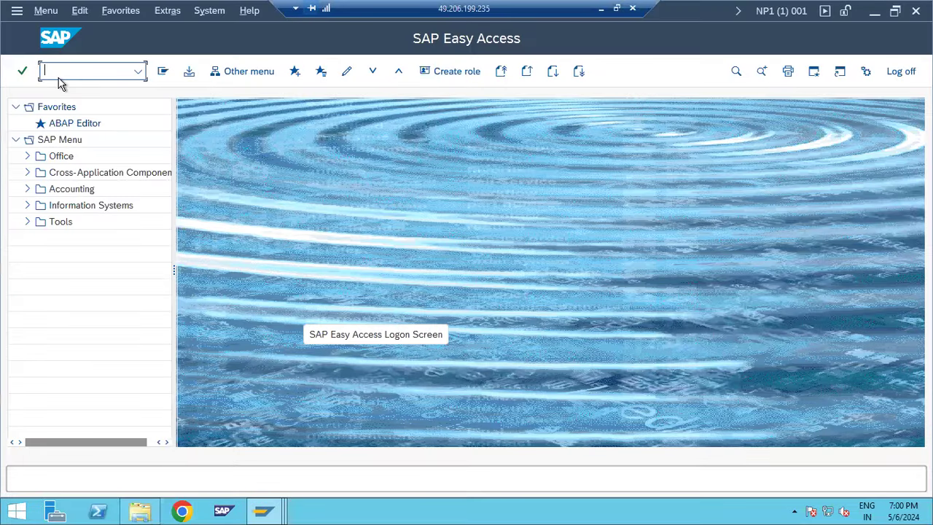
{"action": "type", "text": "scc4"}
{"action": "key", "text": "Return"}
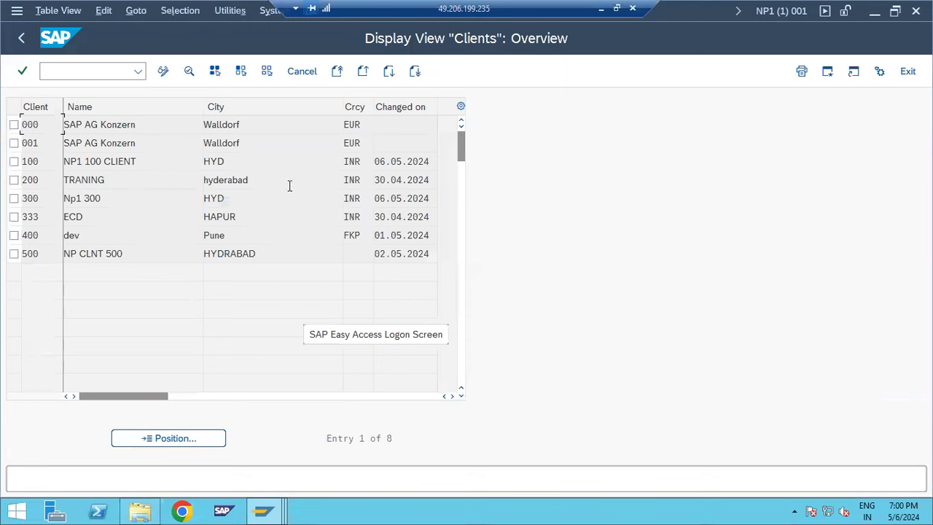
Put the clients table in change mode and add new client 999 named TRAINING
{"action": "left_click", "coordinate": [164, 73]}
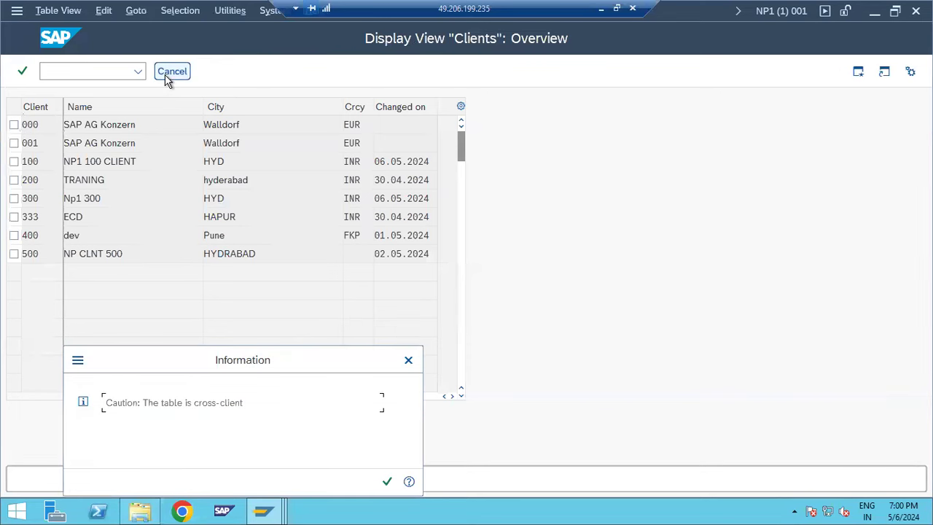
{"action": "left_click", "coordinate": [386, 483]}
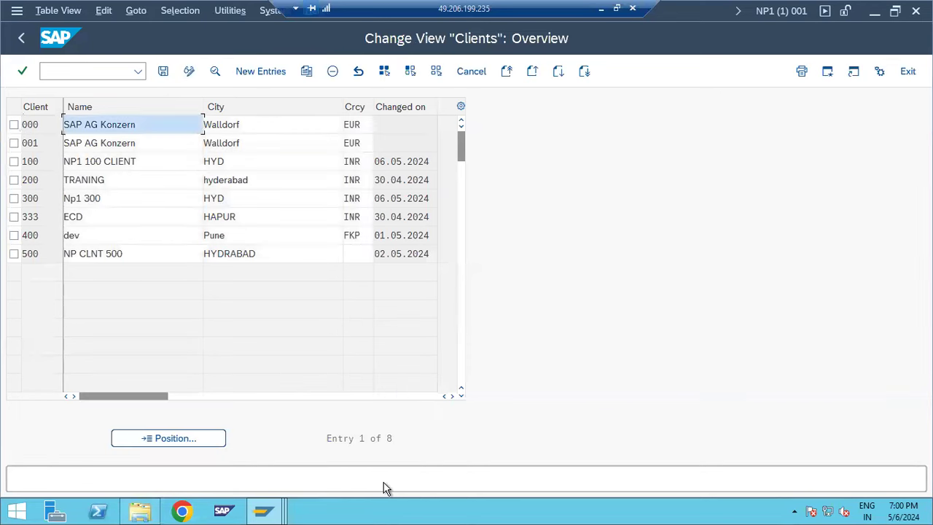
{"action": "left_click", "coordinate": [255, 71]}
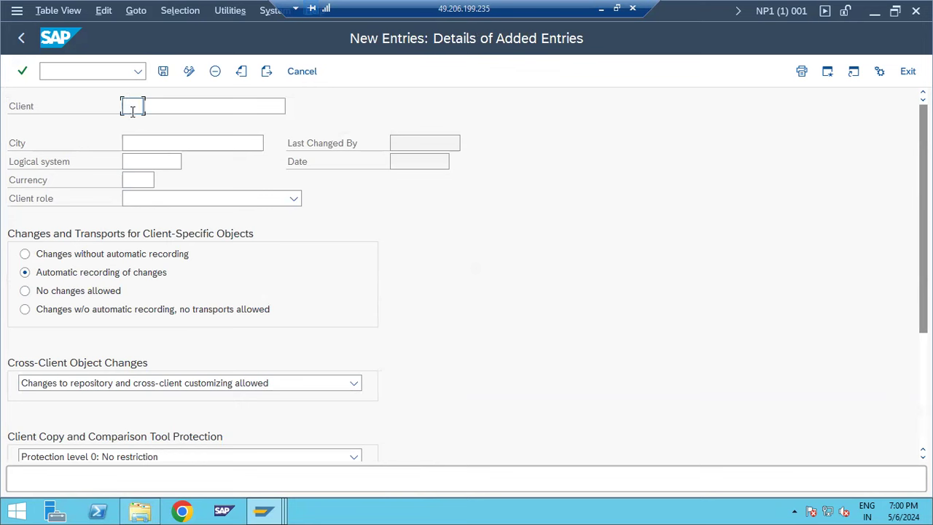
{"action": "type", "text": "999"}
{"action": "left_click", "coordinate": [190, 105]}
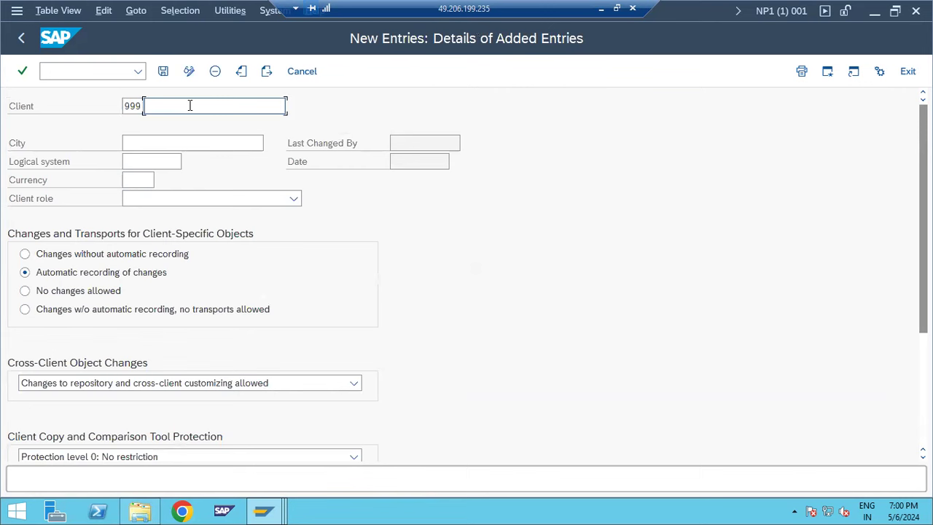
{"action": "type", "text": "TRAINING"}
Check the TRAINING description, enter city HYD INDIA, and list the available logical systems
{"action": "left_click_drag", "start_coordinate": [208, 109], "coordinate": [145, 107]}
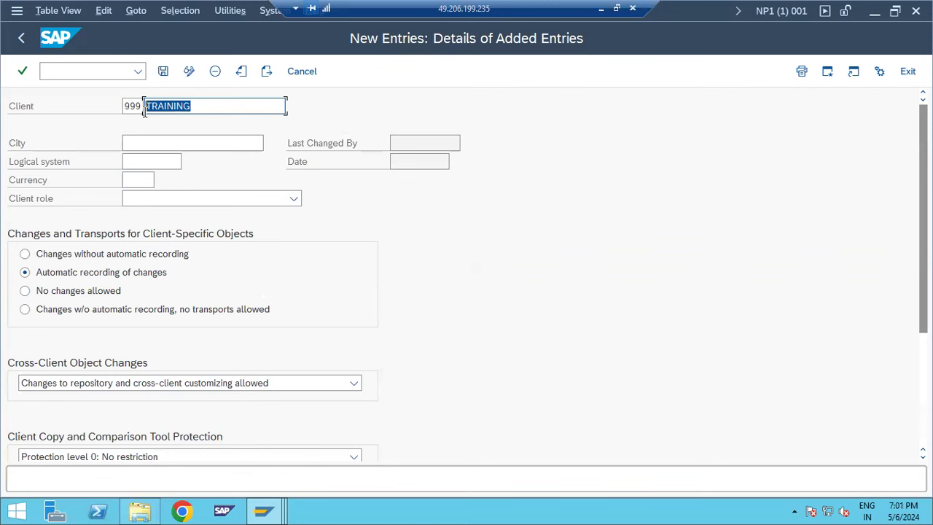
{"action": "left_click", "coordinate": [209, 112]}
{"action": "double_click", "coordinate": [144, 106]}
{"action": "left_click", "coordinate": [166, 106]}
{"action": "left_click_drag", "start_coordinate": [192, 106], "coordinate": [146, 107]}
{"action": "left_click", "coordinate": [151, 106]}
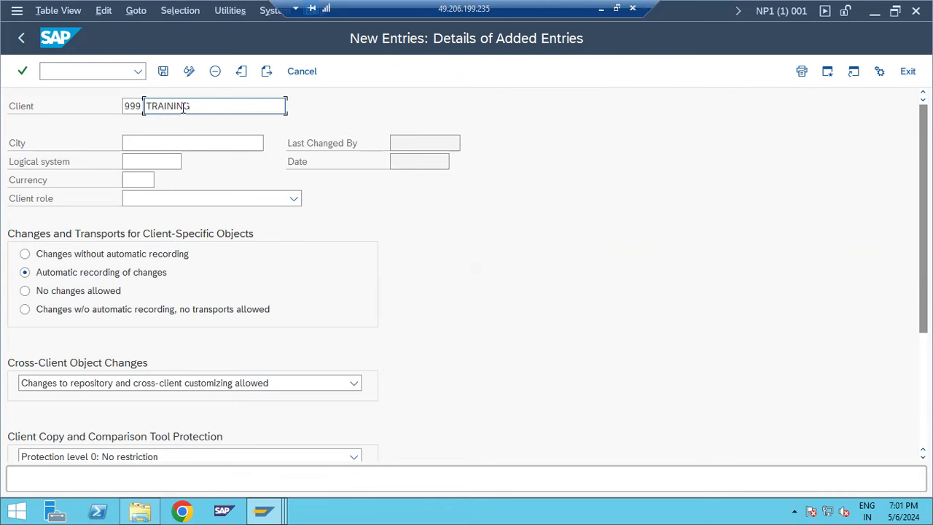
{"action": "left_click_drag", "start_coordinate": [190, 106], "coordinate": [145, 107]}
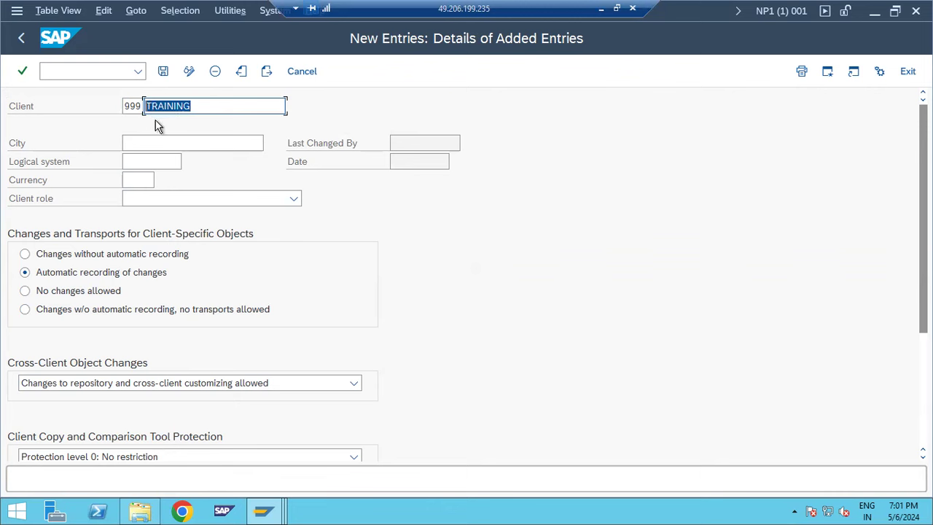
{"action": "left_click", "coordinate": [171, 143]}
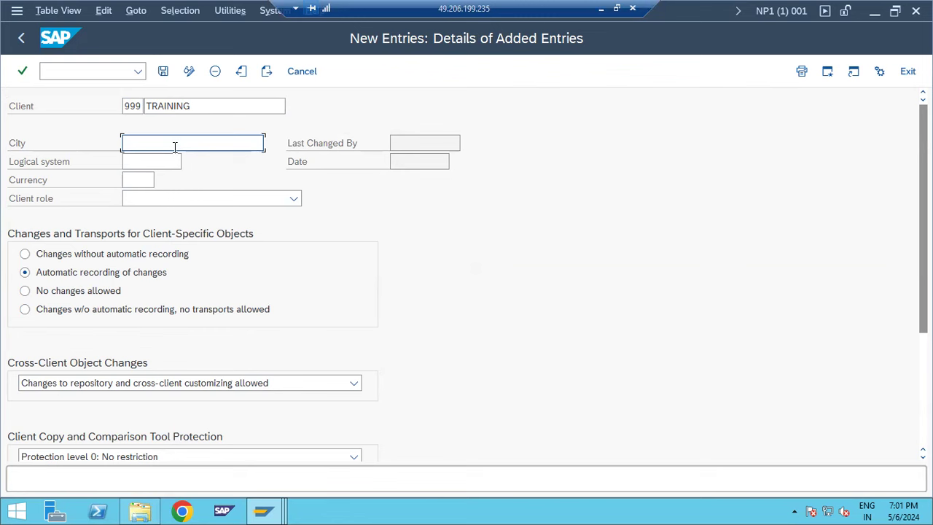
{"action": "type", "text": "HYD INDIA"}
{"action": "left_click", "coordinate": [171, 160]}
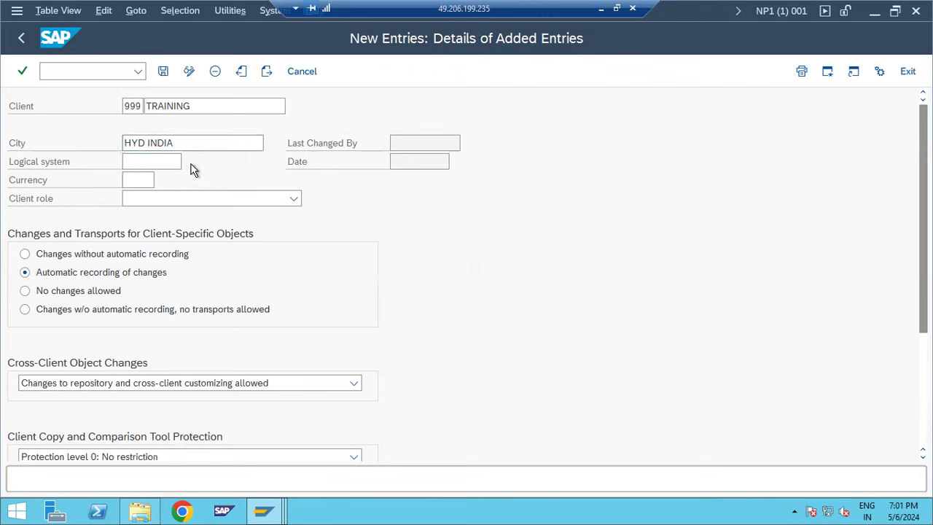
{"action": "key", "text": "F4"}
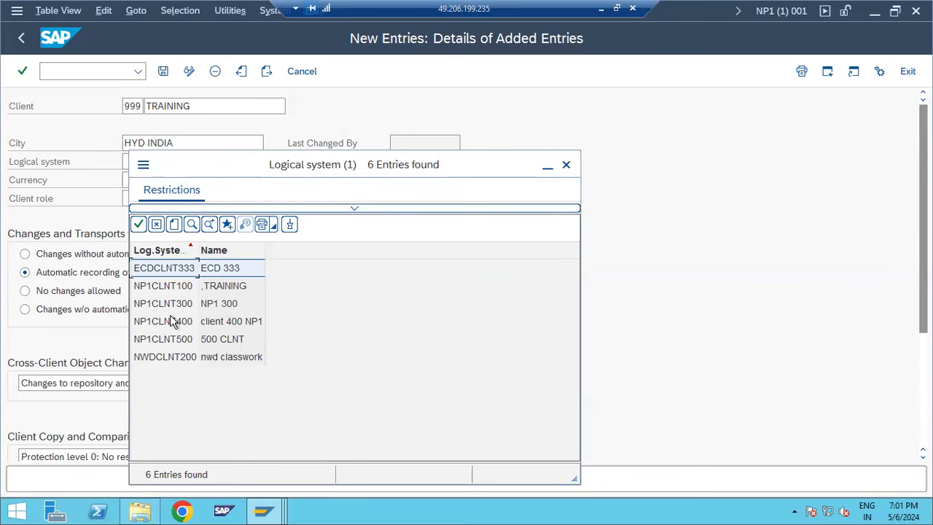
Open the BD54 Logical Systems overview in a new SAP session
{"action": "left_click", "coordinate": [567, 165]}
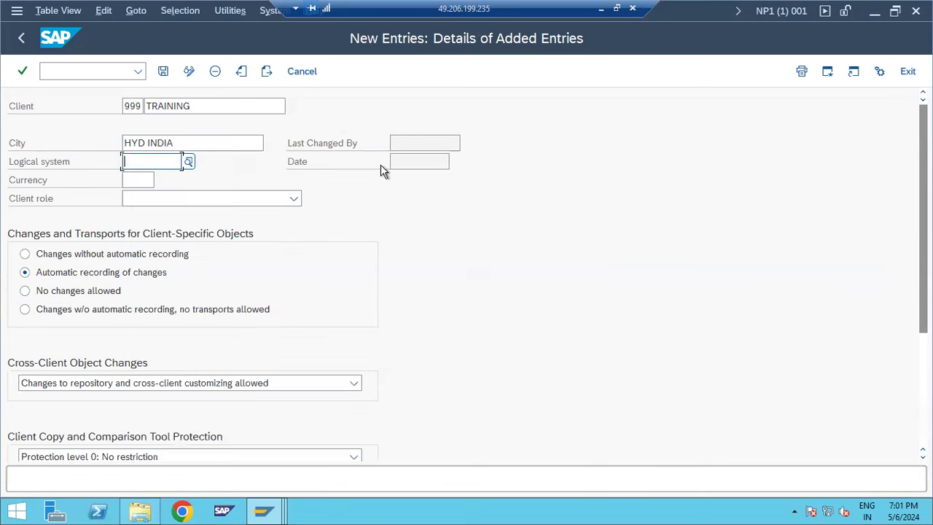
{"action": "left_click", "coordinate": [826, 73]}
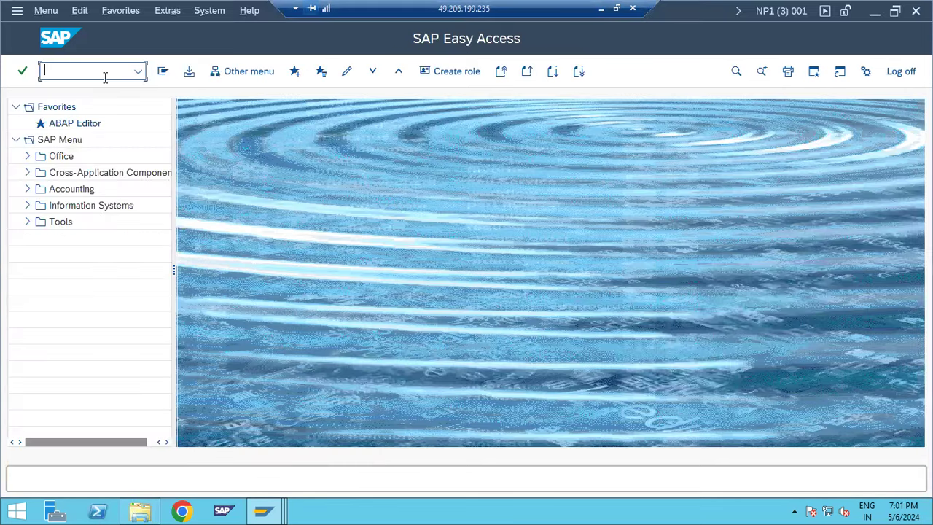
{"action": "type", "text": "bd54"}
{"action": "key", "text": "Return"}
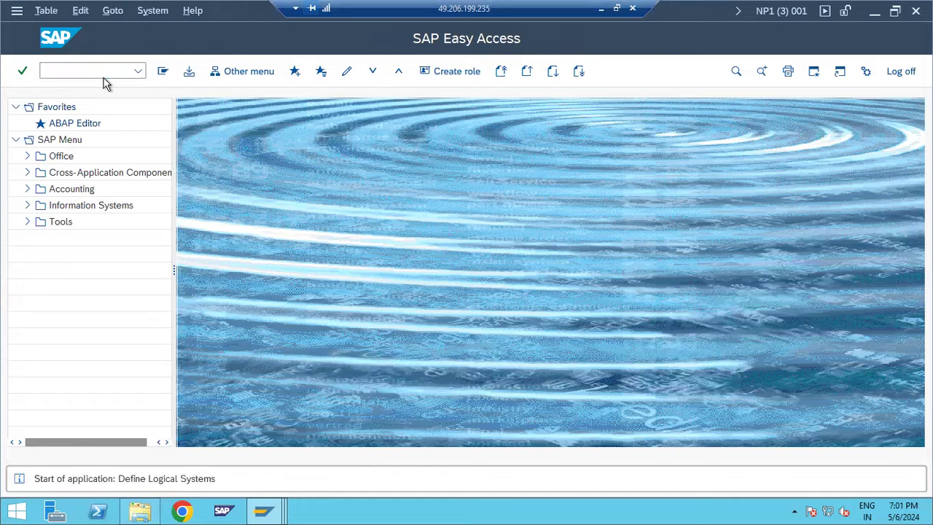
{"action": "left_click", "coordinate": [385, 482]}
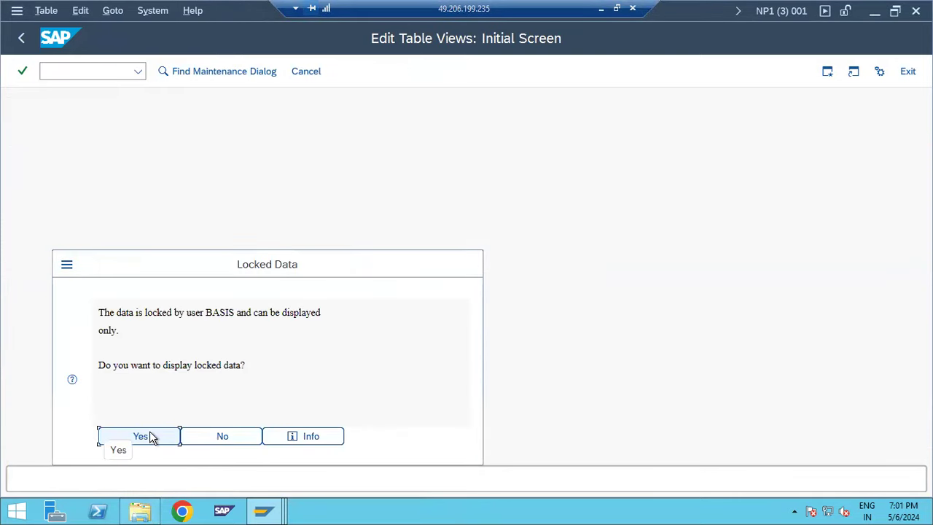
{"action": "left_click", "coordinate": [263, 510]}
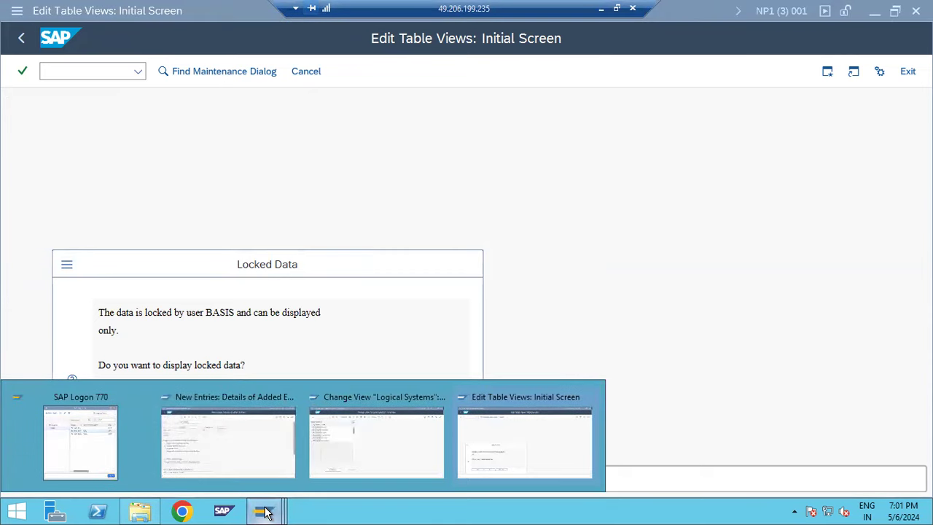
{"action": "left_click", "coordinate": [360, 455]}
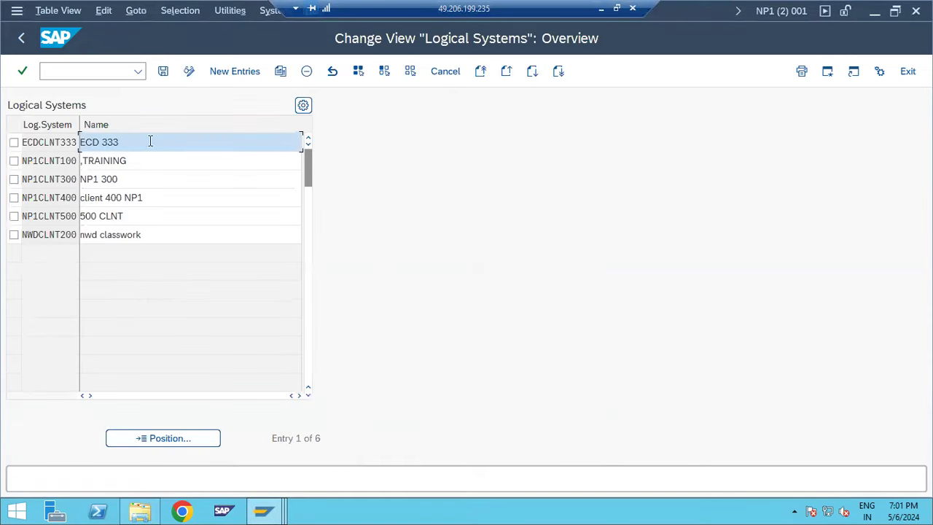
Create and save logical system NP1CLNT999 'NP1 999' under a workbench request, then return to client 999
{"action": "left_click", "coordinate": [235, 72]}
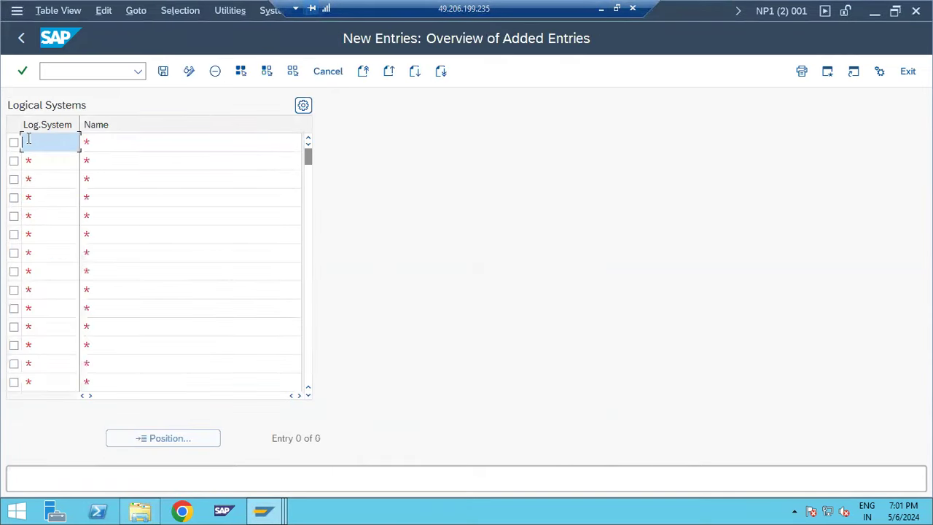
{"action": "type", "text": "NP1"}
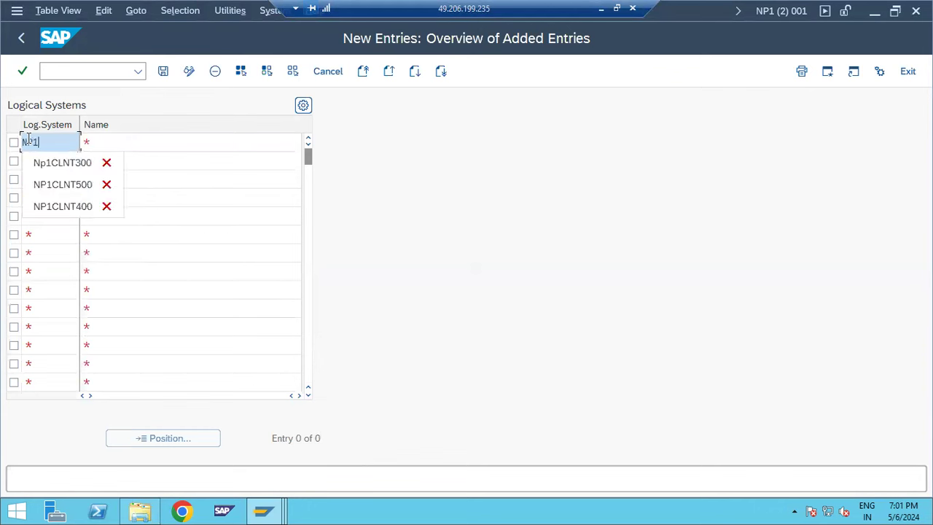
{"action": "type", "text": "CLNT999"}
{"action": "key", "text": "Tab"}
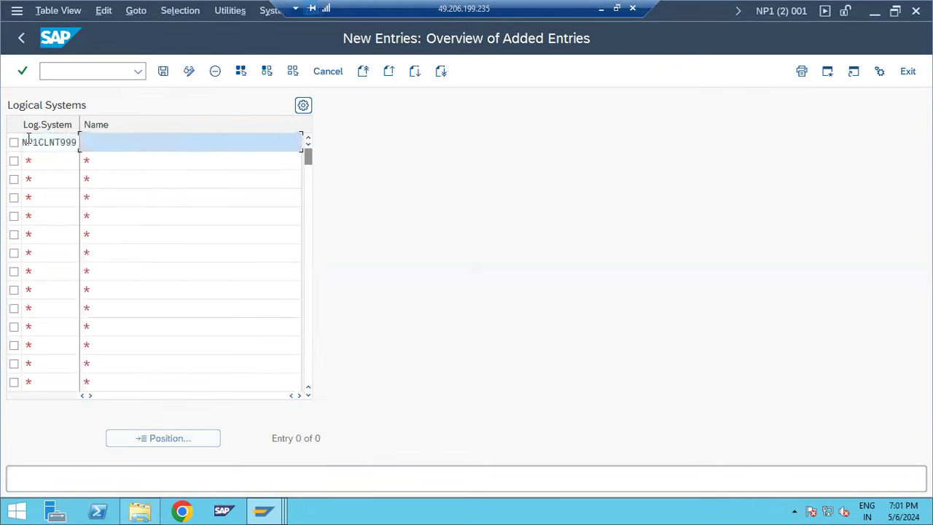
{"action": "type", "text": "NP1"}
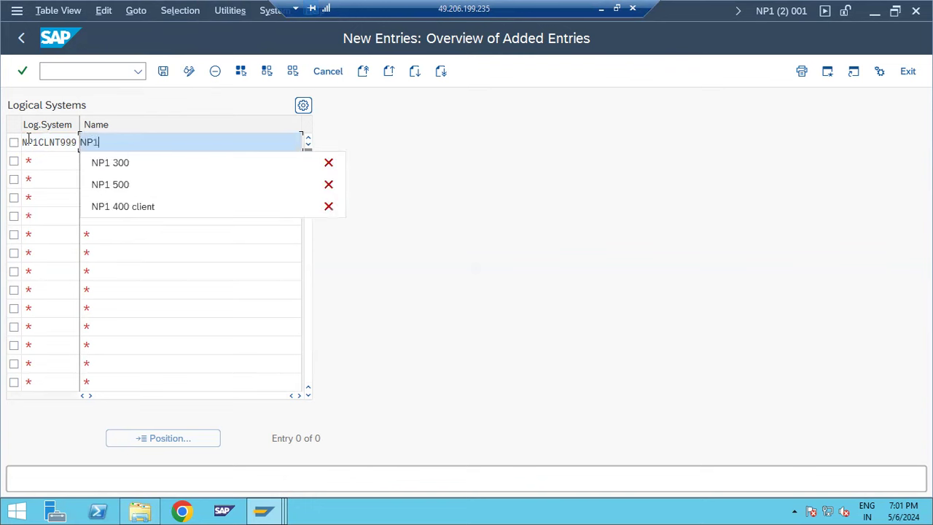
{"action": "type", "text": " 999"}
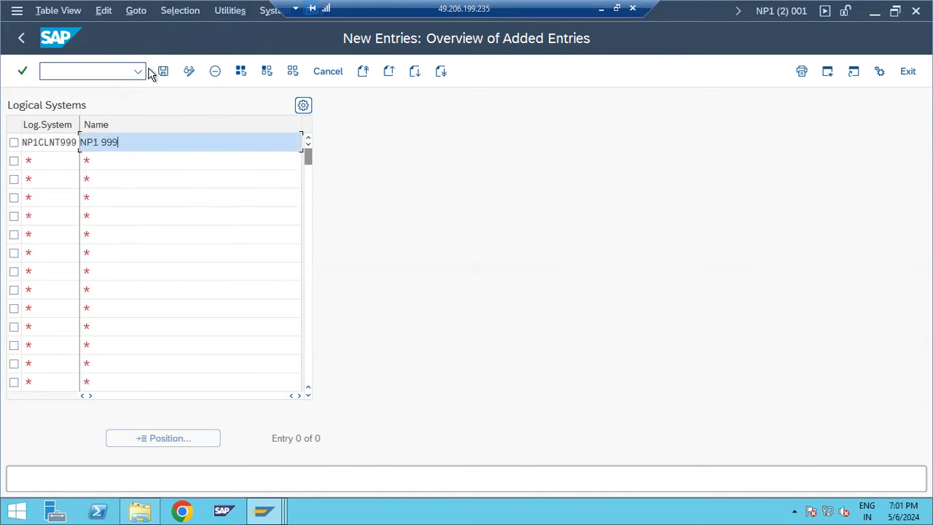
{"action": "left_click", "coordinate": [163, 73]}
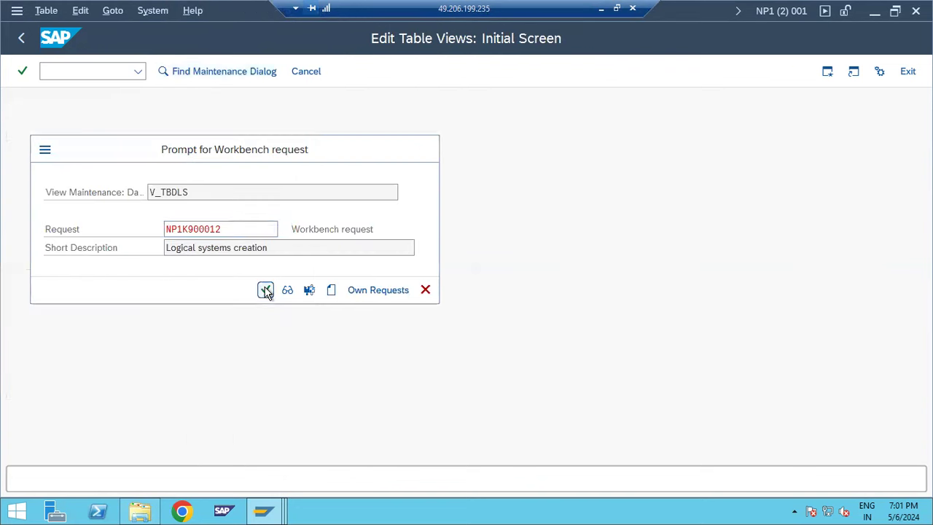
{"action": "left_click", "coordinate": [265, 289]}
{"action": "mouse_move", "coordinate": [260, 507]}
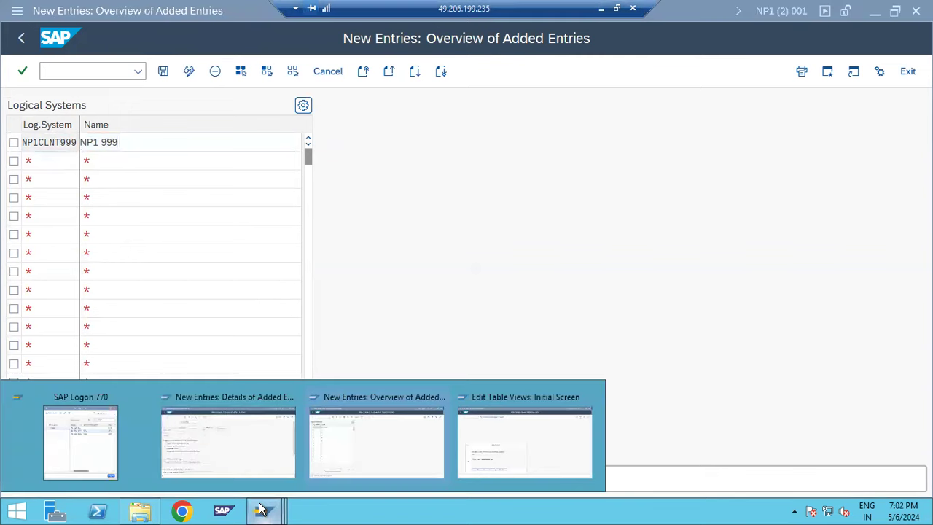
{"action": "left_click", "coordinate": [258, 458]}
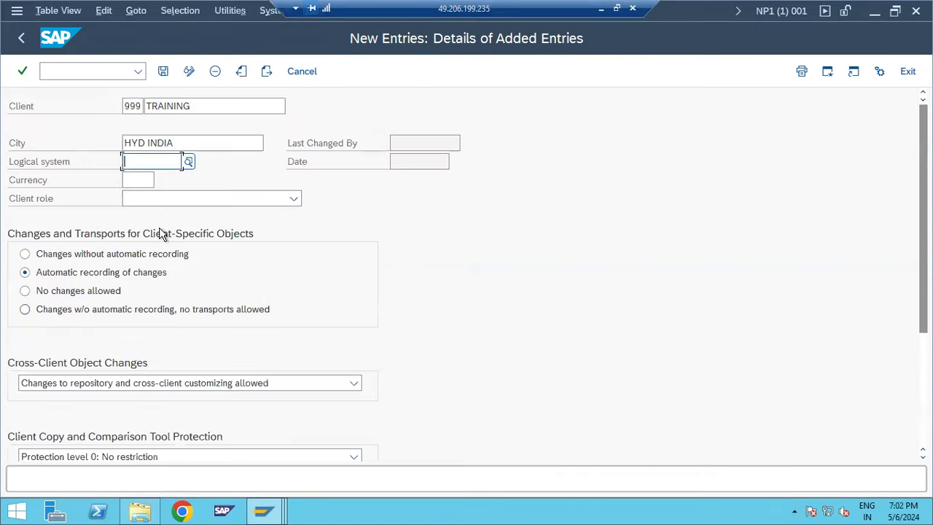
Pick NP1CLNT999 from the logical system help list and Indian Rupee (INR) as the currency
{"action": "left_click", "coordinate": [188, 161]}
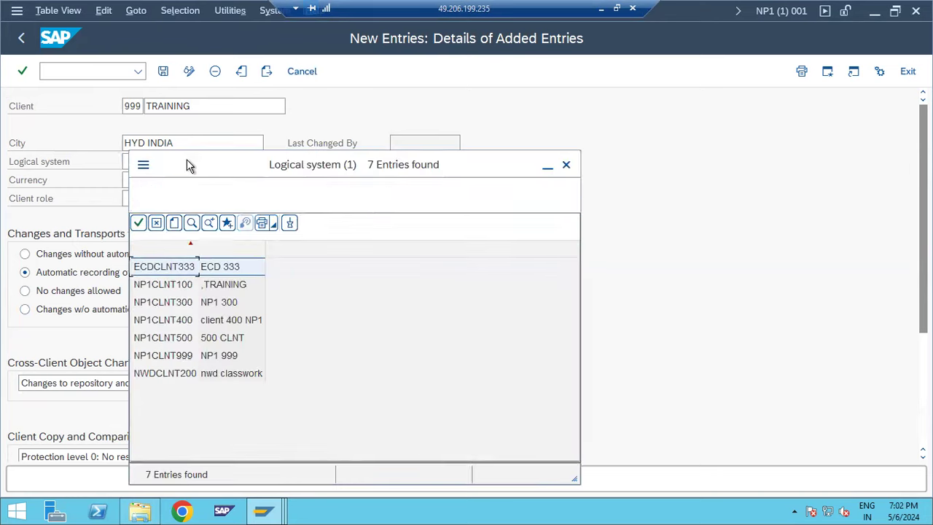
{"action": "double_click", "coordinate": [185, 357]}
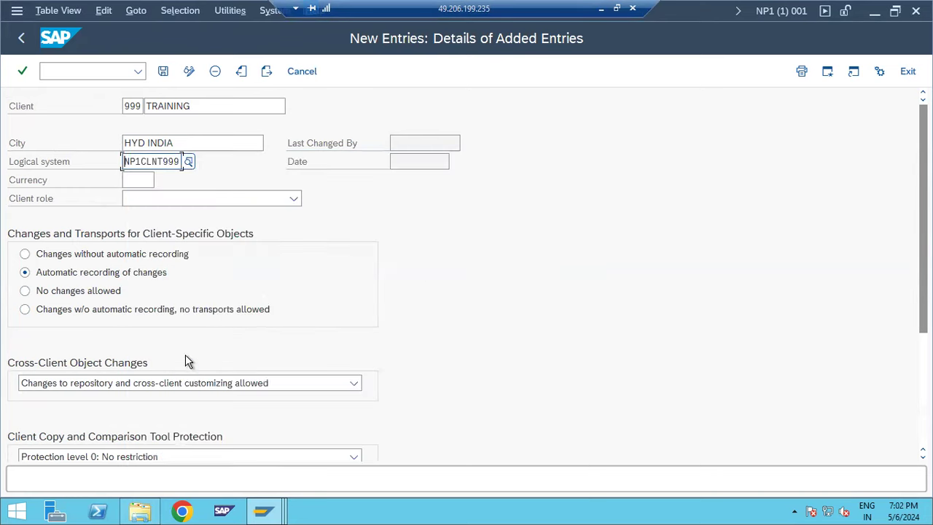
{"action": "left_click", "coordinate": [131, 179]}
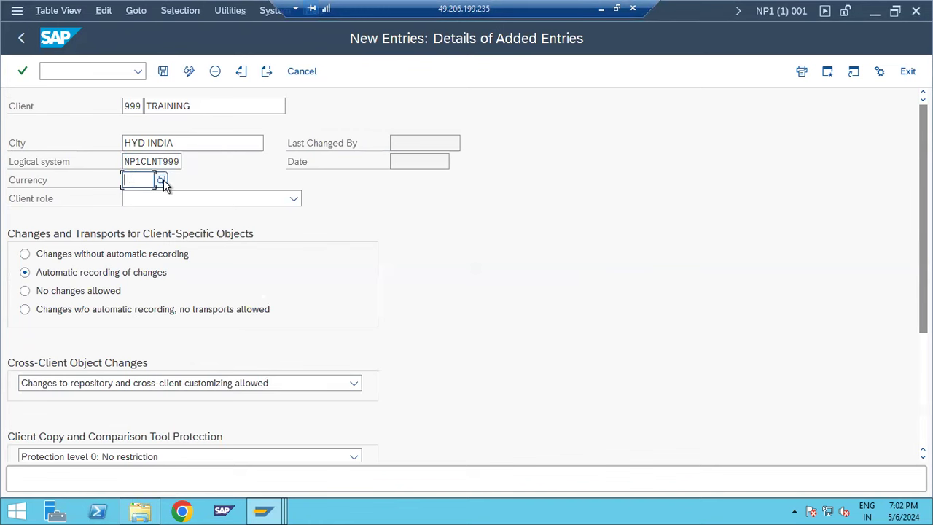
{"action": "key", "text": "F4"}
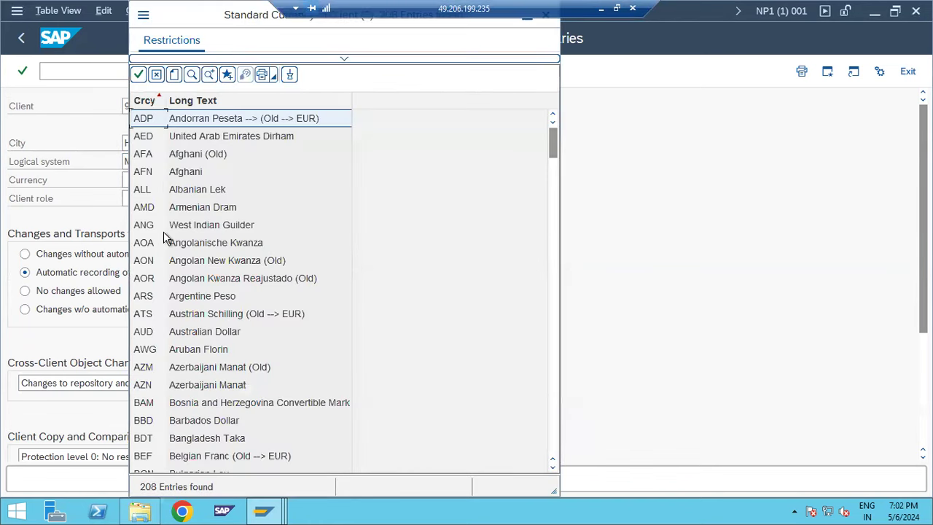
{"action": "scroll", "coordinate": [187, 279], "scroll_direction": "down", "scroll_amount": 11}
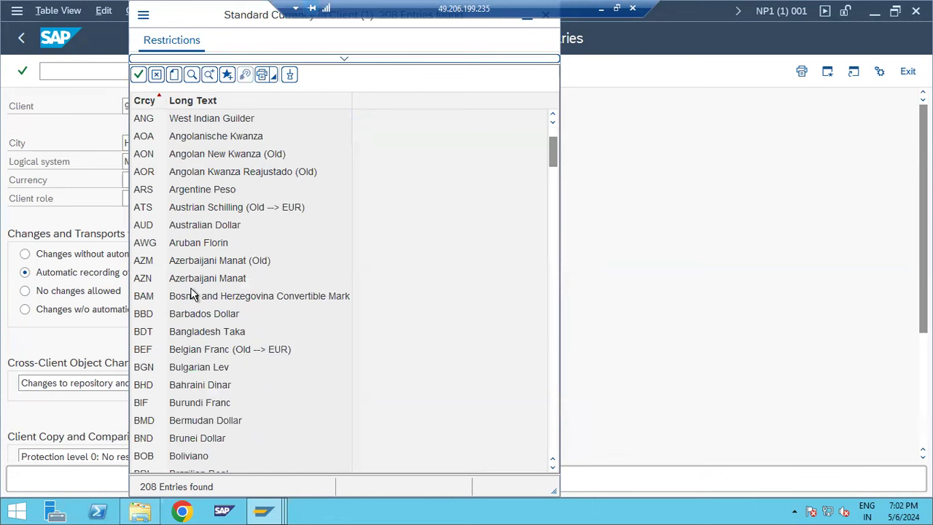
{"action": "scroll", "coordinate": [192, 289], "scroll_direction": "down", "scroll_amount": 13}
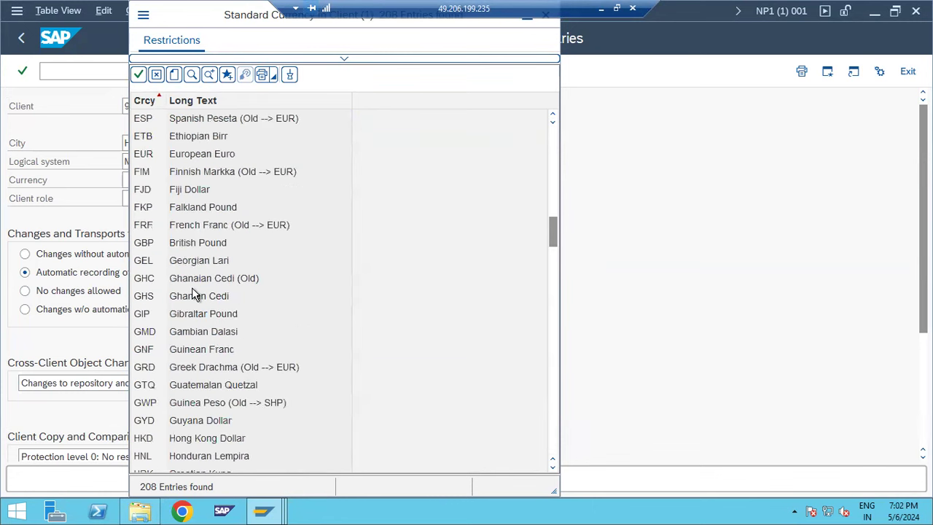
{"action": "scroll", "coordinate": [199, 293], "scroll_direction": "down", "scroll_amount": 1}
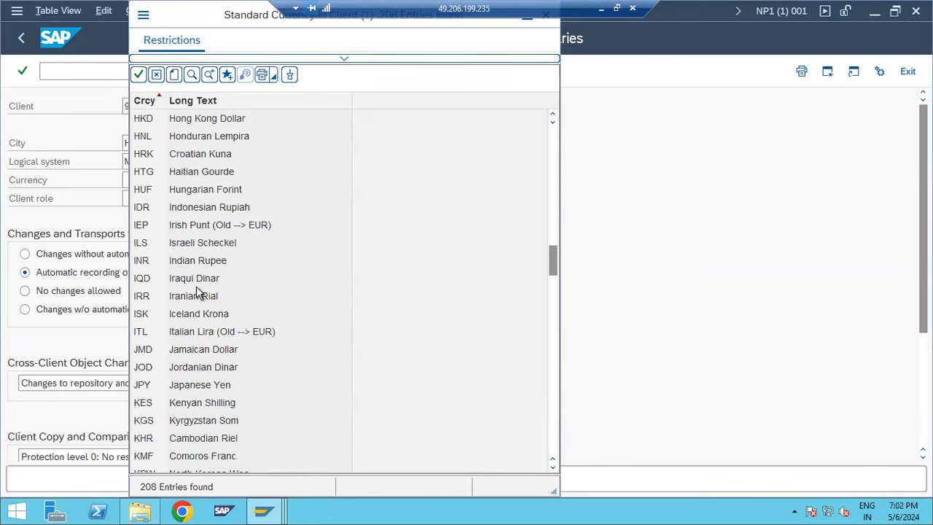
{"action": "scroll", "coordinate": [197, 292], "scroll_direction": "down", "scroll_amount": 1}
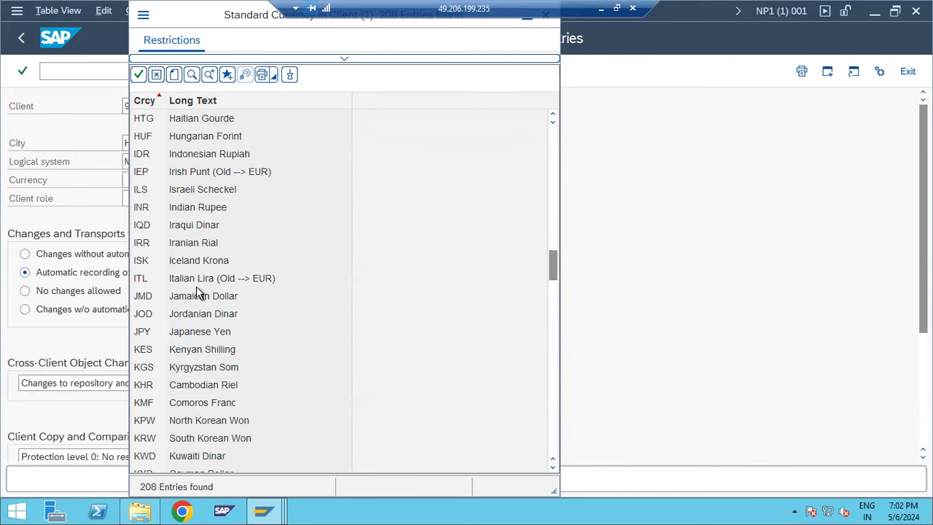
{"action": "double_click", "coordinate": [202, 208]}
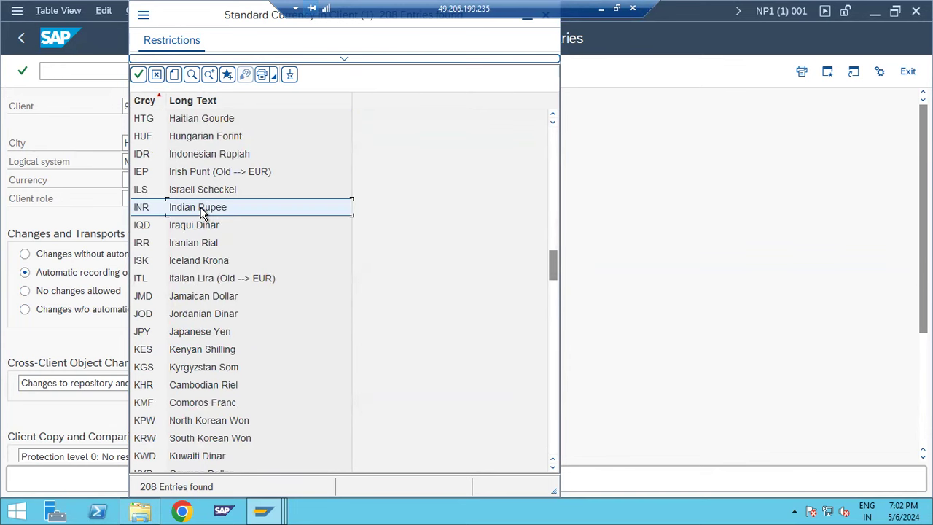
{"action": "left_click_drag", "start_coordinate": [138, 182], "coordinate": [121, 187]}
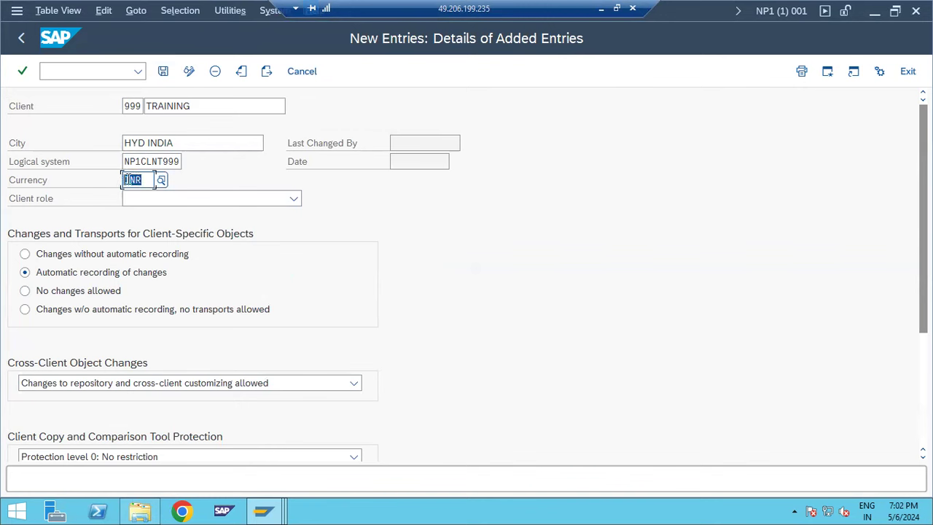
{"action": "left_click", "coordinate": [294, 197]}
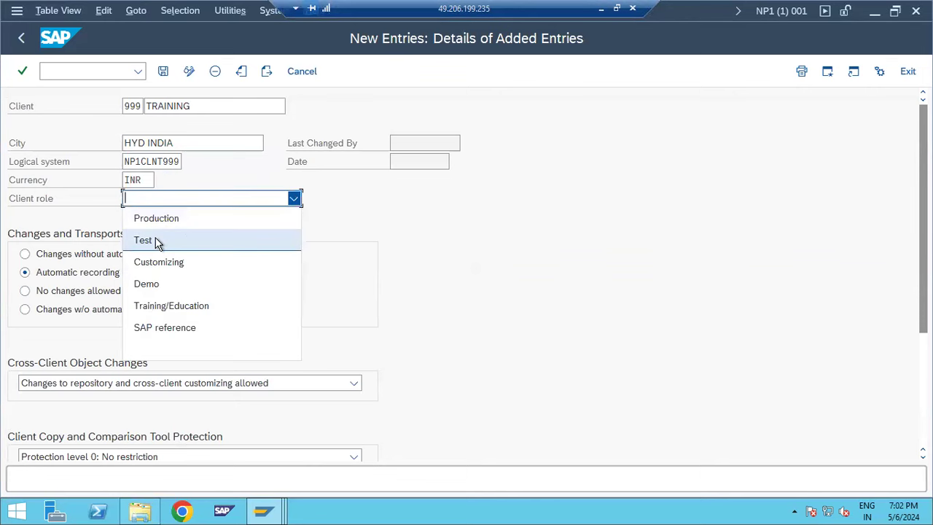
Choose the Training/Education client role and select changes without automatic recording
{"action": "left_click", "coordinate": [167, 307]}
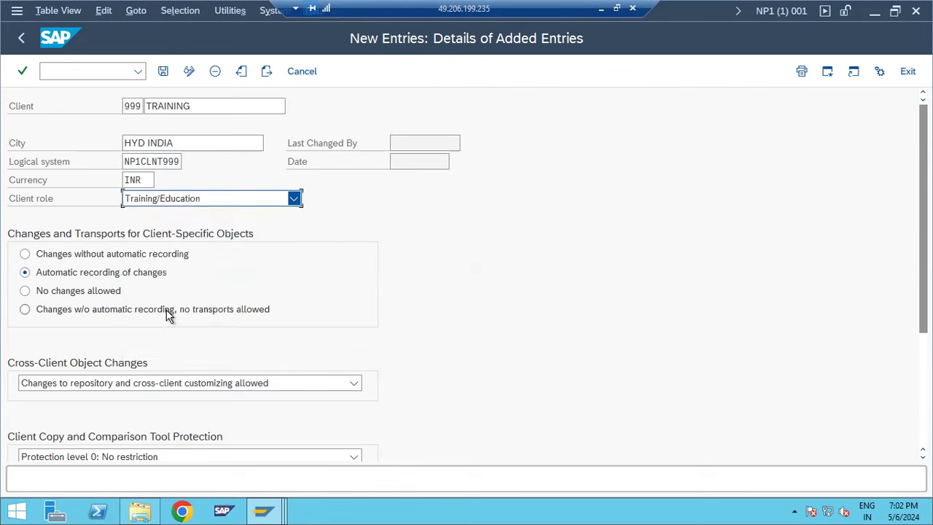
{"action": "left_click", "coordinate": [38, 256]}
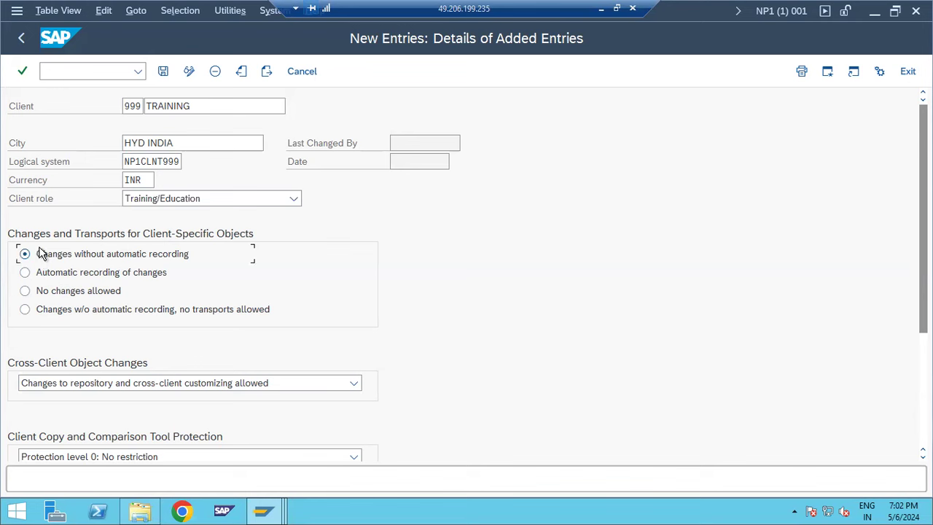
Toggle the client-specific change option, finishing on Automatic recording of changes
{"action": "left_click", "coordinate": [133, 279]}
{"action": "left_click", "coordinate": [134, 257]}
{"action": "left_click", "coordinate": [130, 275]}
{"action": "left_click", "coordinate": [57, 255]}
{"action": "left_click", "coordinate": [48, 273]}
{"action": "left_click", "coordinate": [25, 253]}
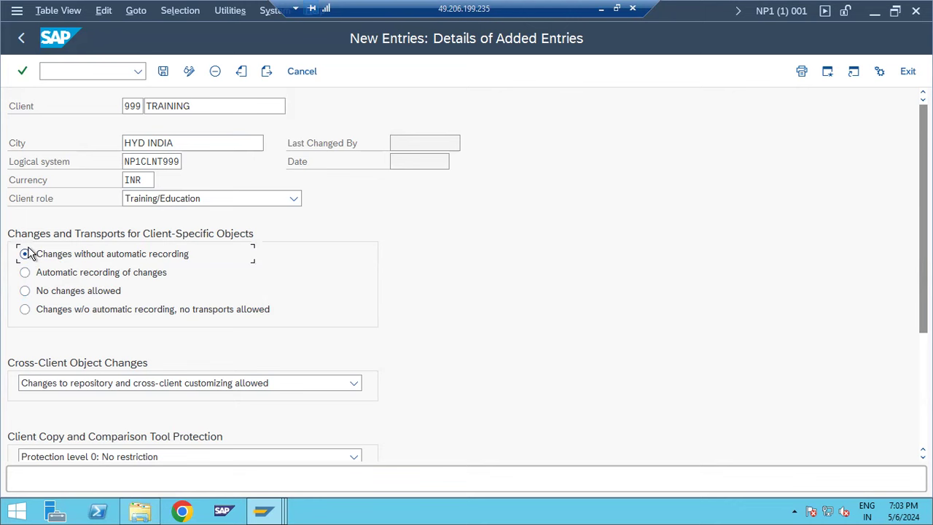
{"action": "left_click", "coordinate": [25, 291]}
{"action": "left_click", "coordinate": [55, 313]}
{"action": "left_click", "coordinate": [45, 276]}
{"action": "scroll", "coordinate": [58, 269], "scroll_direction": "down", "scroll_amount": 1}
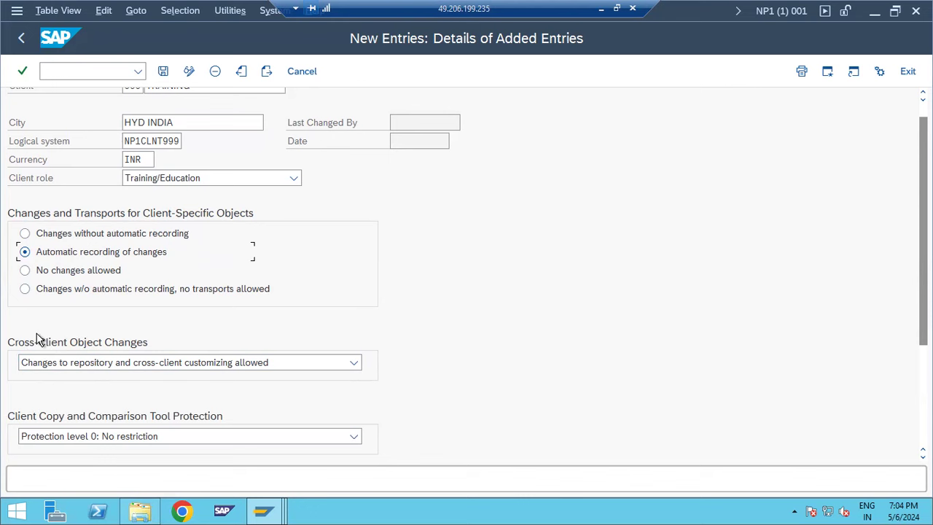
{"action": "left_click", "coordinate": [31, 365]}
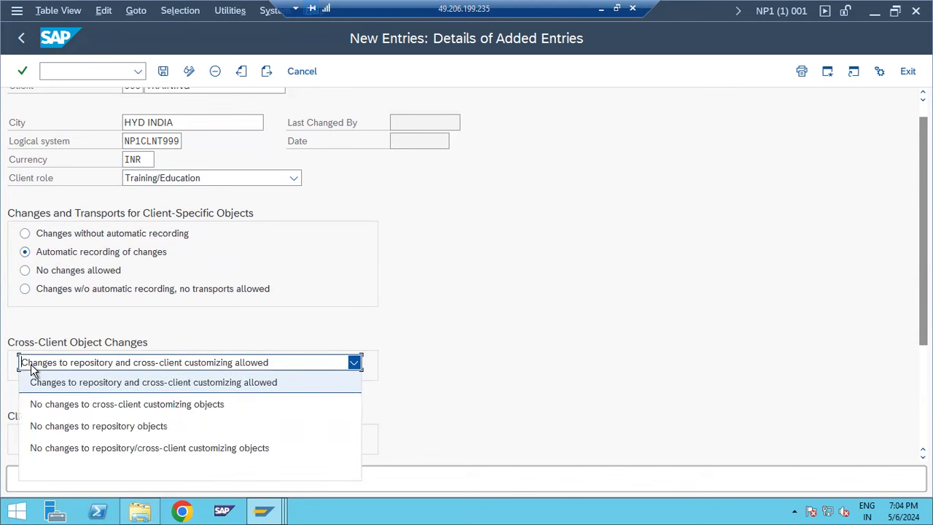
Select No changes allowed for client-specific objects and No changes to repository/cross-client customizing objects
{"action": "left_click", "coordinate": [74, 447]}
{"action": "scroll", "coordinate": [71, 397], "scroll_direction": "down", "scroll_amount": 1}
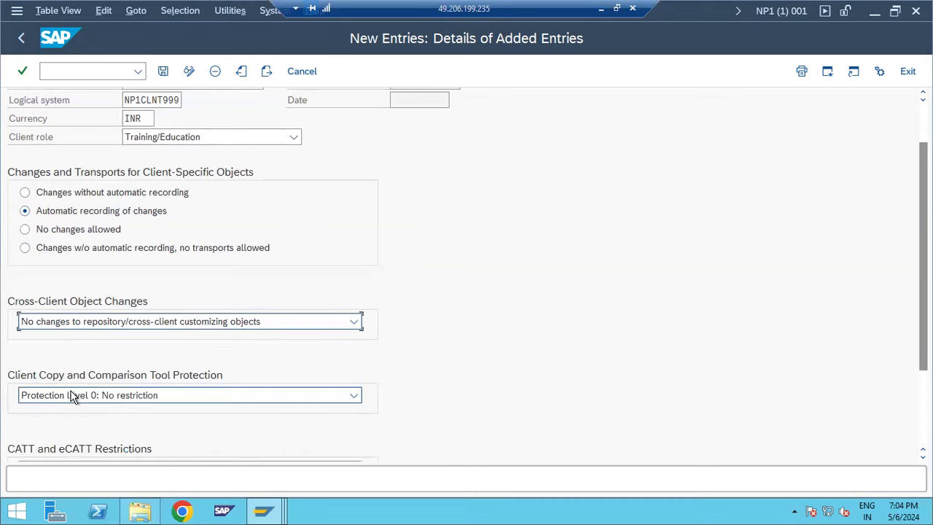
{"action": "scroll", "coordinate": [71, 393], "scroll_direction": "down", "scroll_amount": 2}
{"action": "scroll", "coordinate": [131, 302], "scroll_direction": "up", "scroll_amount": 2}
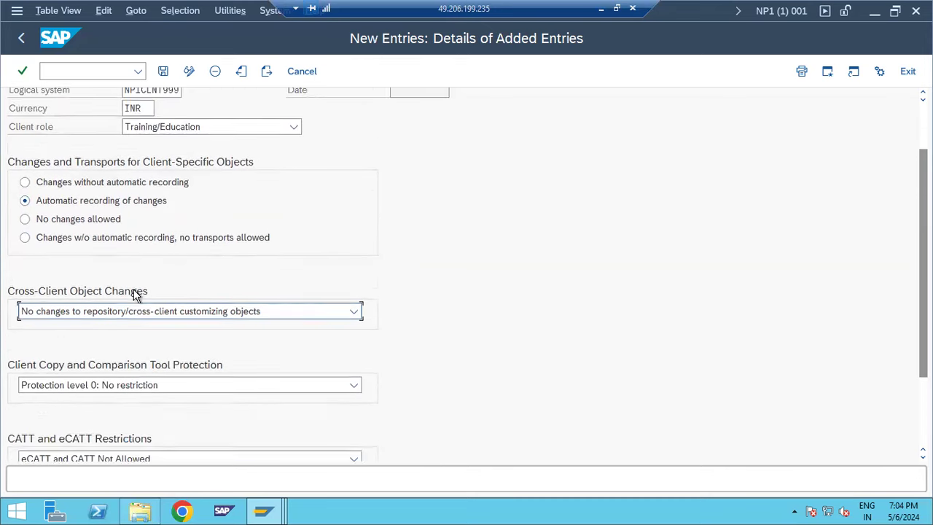
{"action": "scroll", "coordinate": [133, 294], "scroll_direction": "up", "scroll_amount": 2}
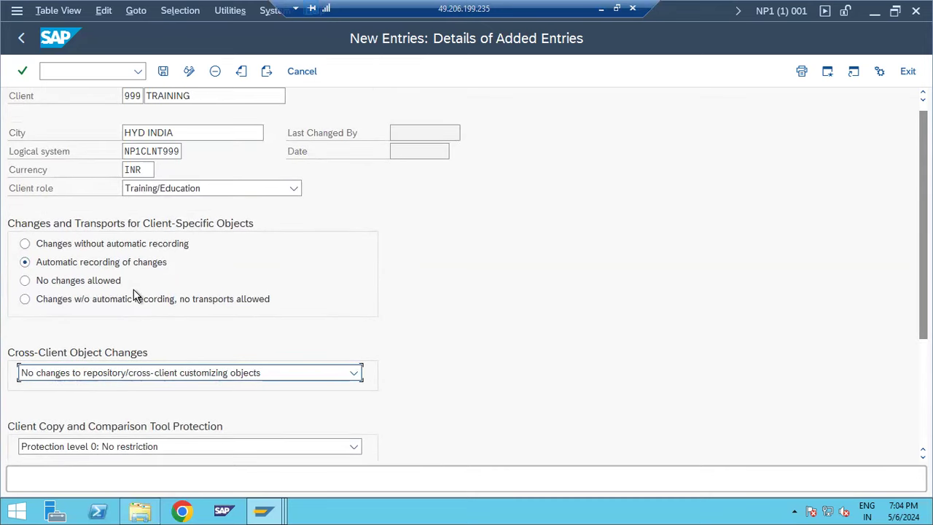
{"action": "scroll", "coordinate": [133, 296], "scroll_direction": "down", "scroll_amount": 2}
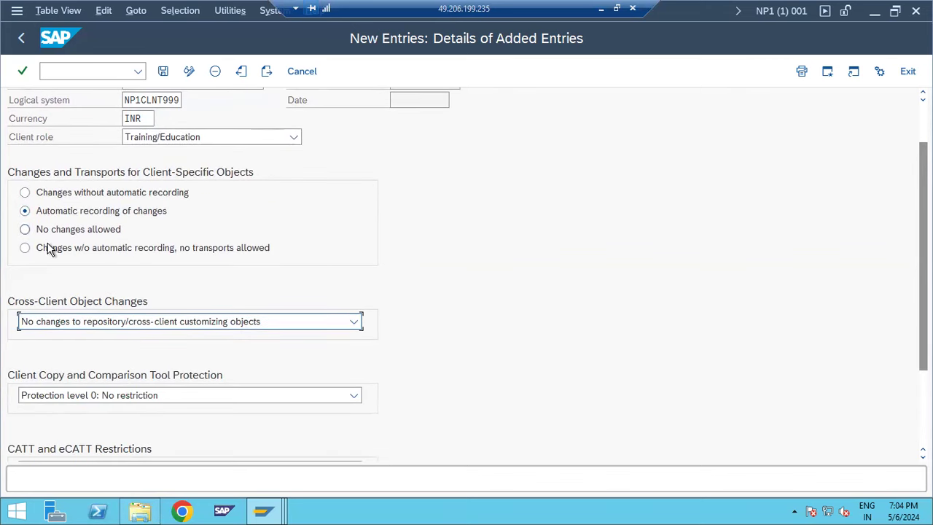
{"action": "left_click", "coordinate": [52, 235]}
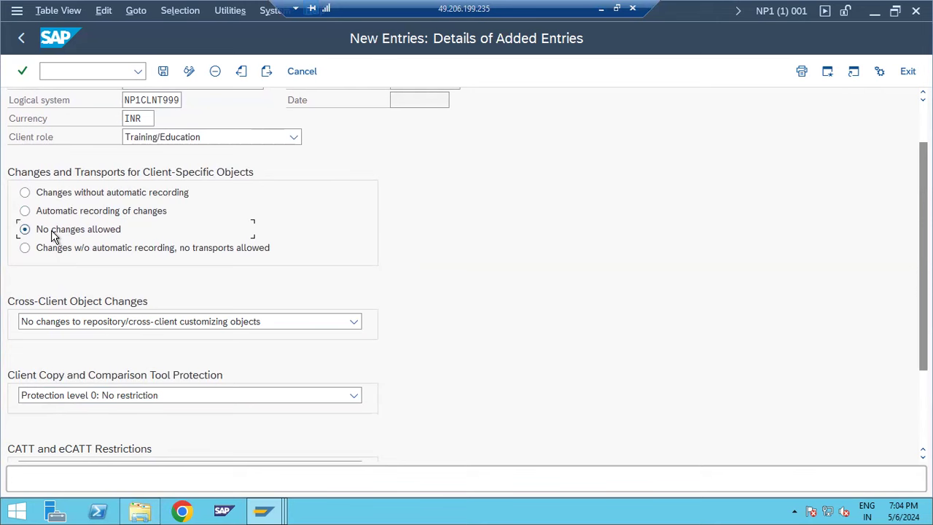
{"action": "left_click", "coordinate": [58, 325]}
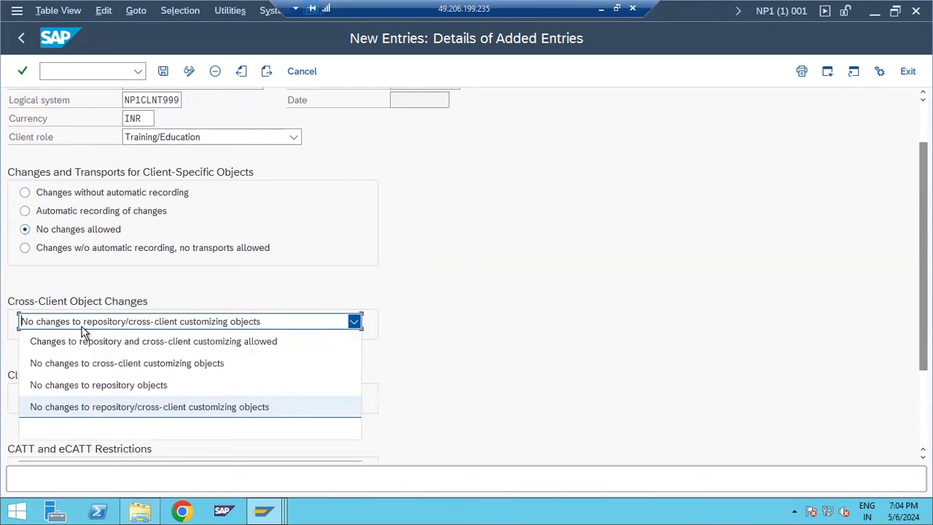
{"action": "left_click", "coordinate": [86, 407]}
{"action": "scroll", "coordinate": [86, 406], "scroll_direction": "down", "scroll_amount": 1}
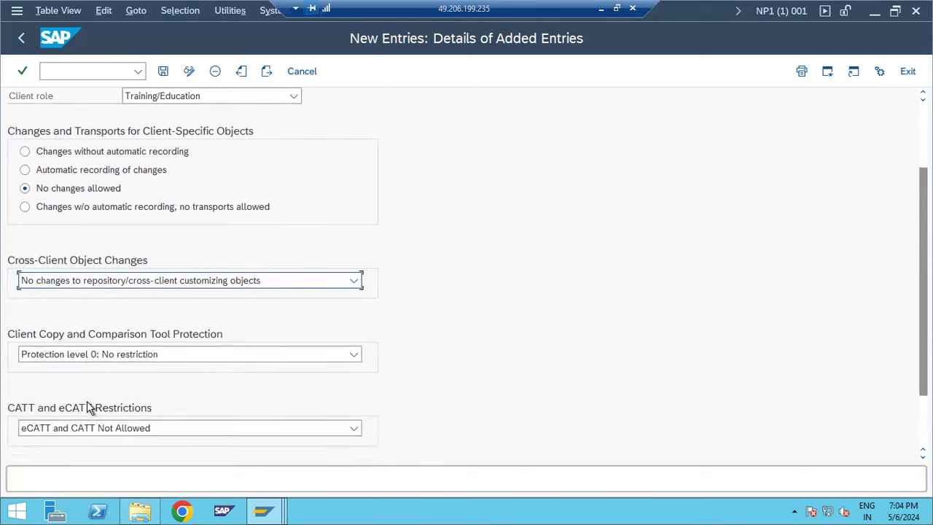
Set client copy and comparison tool protection to Protection level 1: No overwriting, then switch to Paint
{"action": "left_click", "coordinate": [108, 332]}
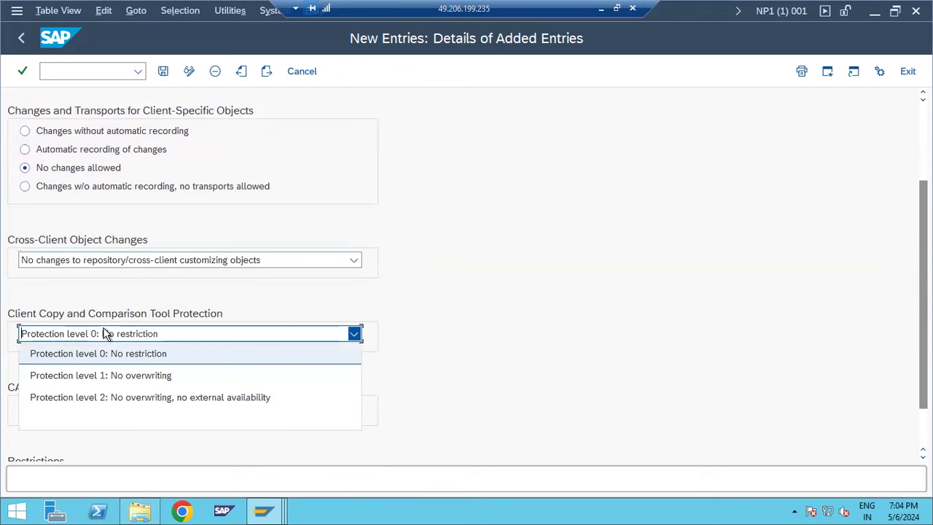
{"action": "left_click", "coordinate": [107, 375]}
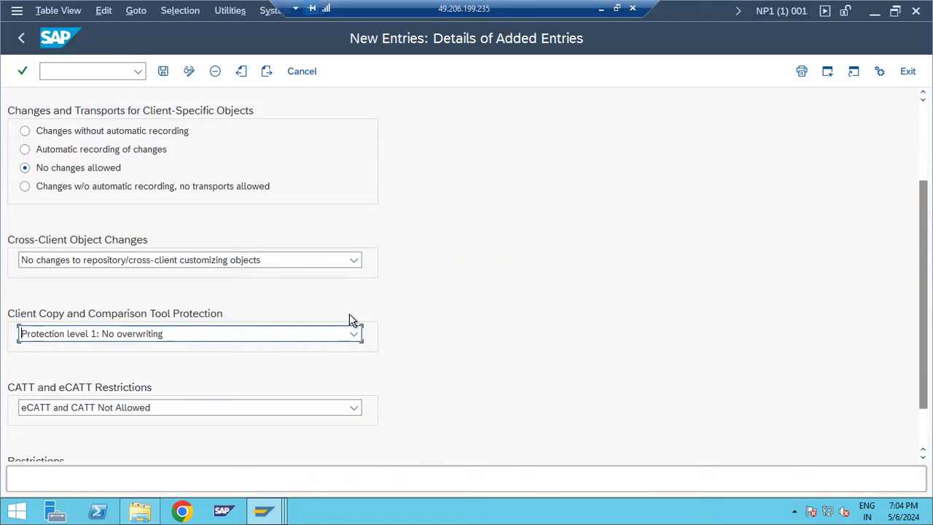
{"action": "left_click", "coordinate": [119, 333]}
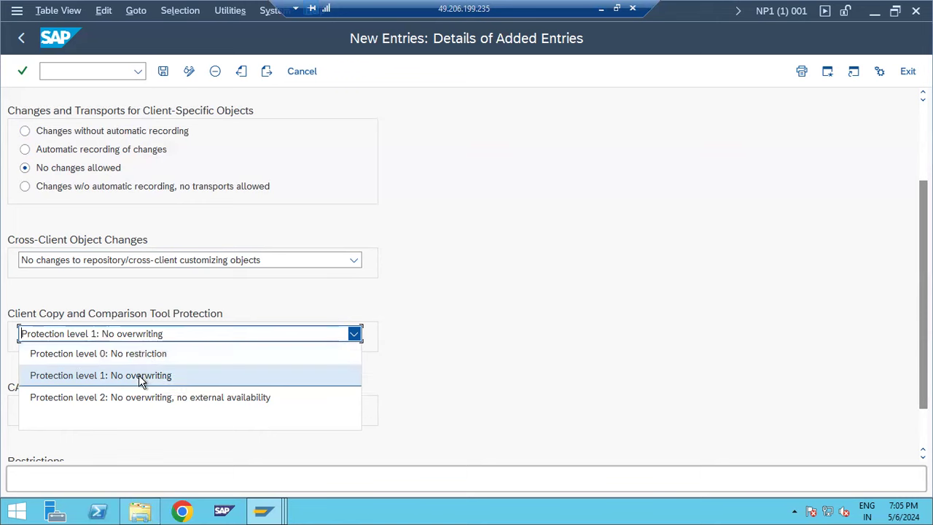
{"action": "left_click", "coordinate": [139, 375]}
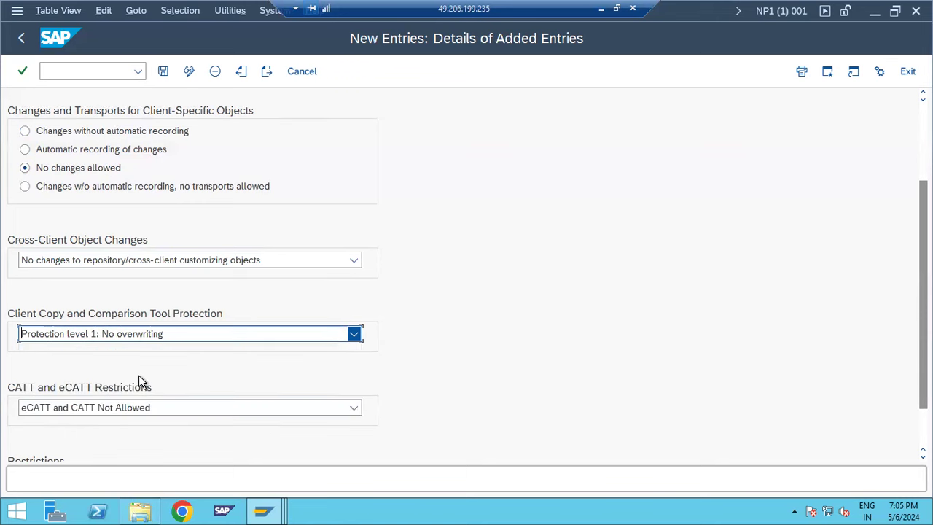
{"action": "left_click", "coordinate": [143, 334]}
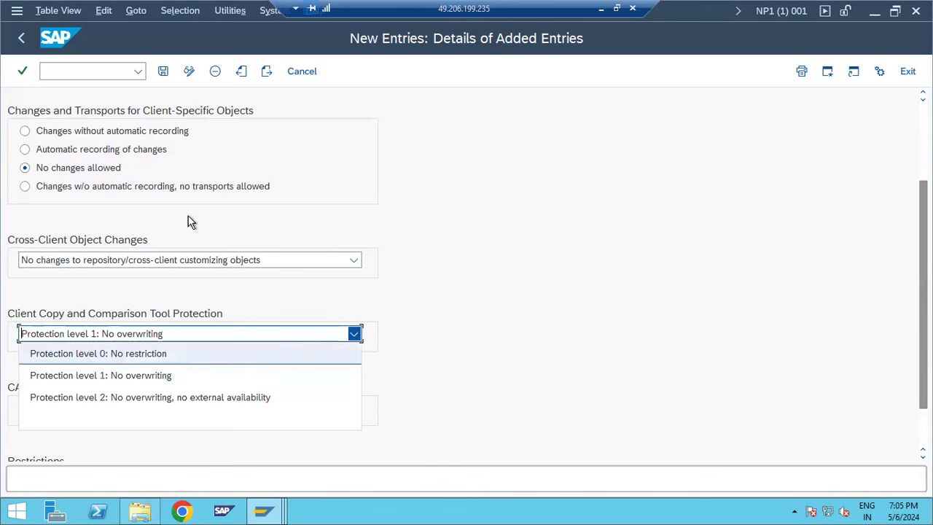
{"action": "left_click", "coordinate": [142, 375]}
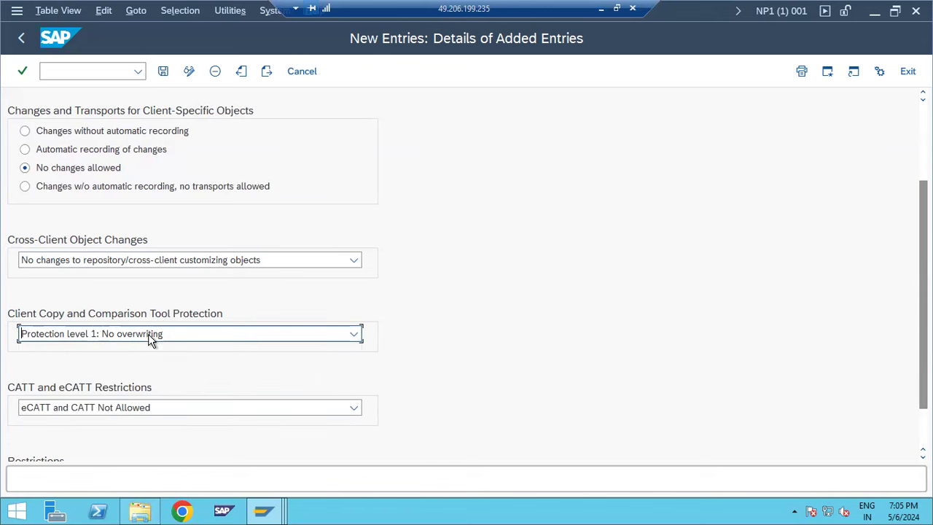
{"action": "left_click", "coordinate": [150, 335]}
{"action": "left_click", "coordinate": [143, 355]}
{"action": "left_click", "coordinate": [146, 335]}
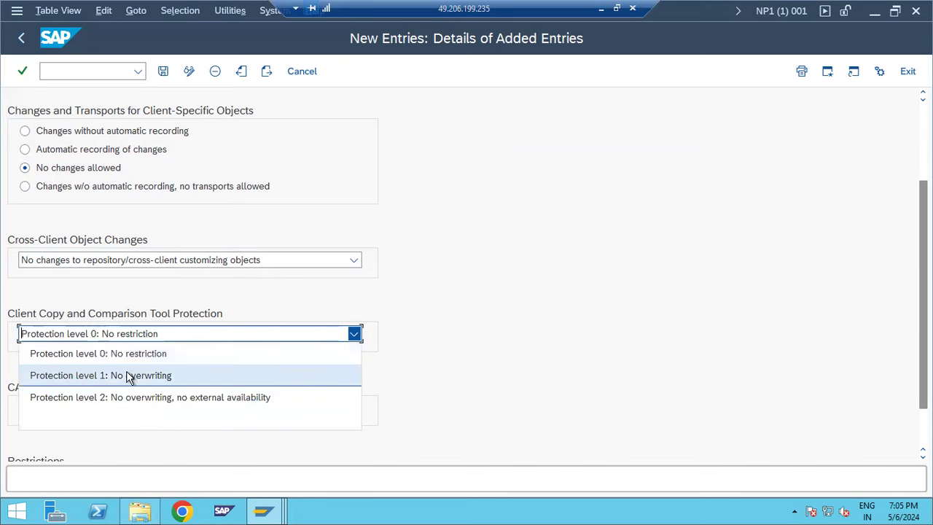
{"action": "key", "text": "Escape"}
{"action": "key", "text": "Down"}
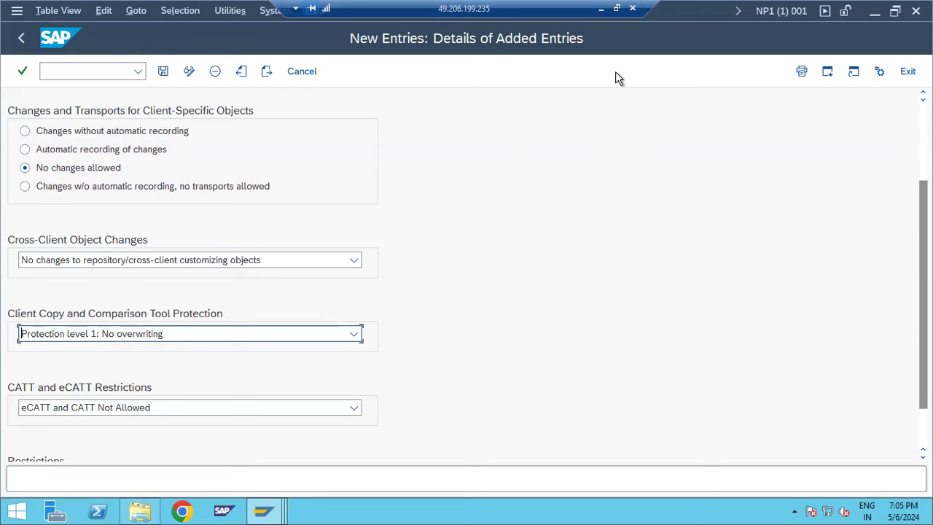
{"action": "key", "text": "alt+Tab"}
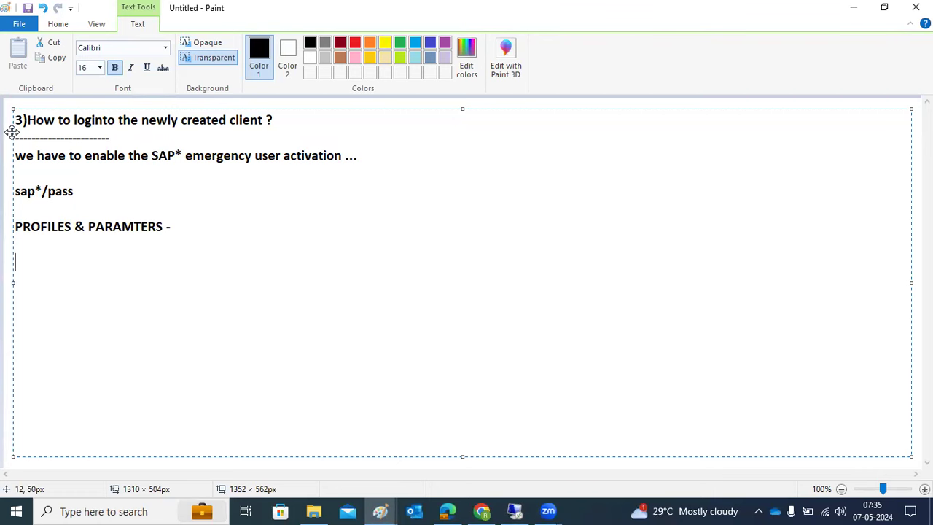
Finish the text and draw two rectangles below the notes, one left and one right
{"action": "left_click", "coordinate": [11, 110]}
{"action": "left_click", "coordinate": [300, 43]}
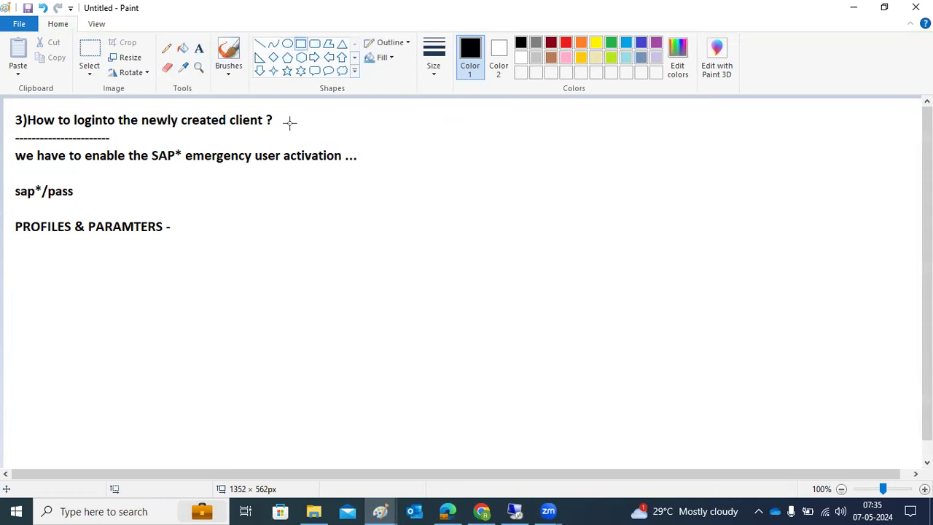
{"action": "mouse_move", "coordinate": [135, 260]}
{"action": "left_mouse_down"}
{"action": "mouse_move", "coordinate": [173, 316]}
{"action": "mouse_move", "coordinate": [251, 377]}
{"action": "left_mouse_up"}
{"action": "mouse_move", "coordinate": [409, 259]}
{"action": "left_mouse_down"}
{"action": "mouse_move", "coordinate": [437, 330]}
{"action": "mouse_move", "coordinate": [507, 367]}
{"action": "left_mouse_up"}
{"action": "left_click", "coordinate": [461, 306]}
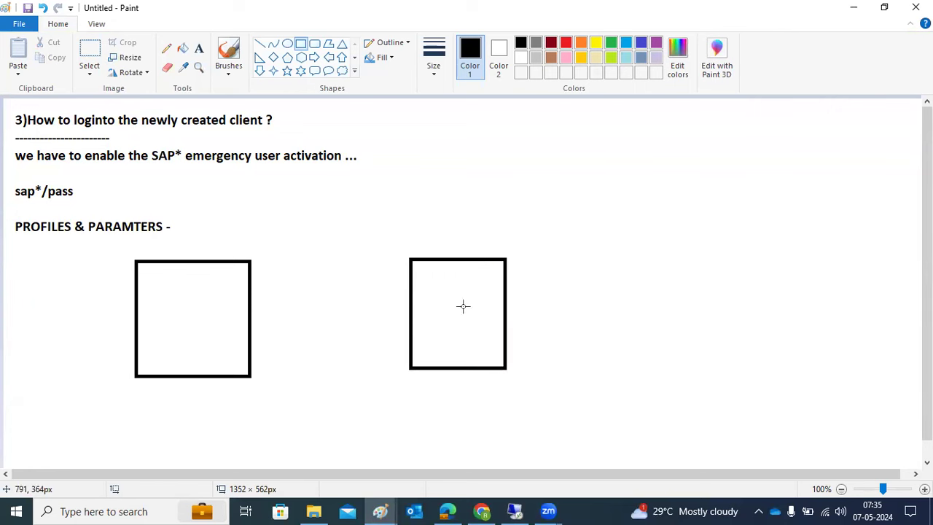
Join the two boxes with a line, add a short stroke inside the right box, and return to SAP
{"action": "left_click", "coordinate": [259, 44]}
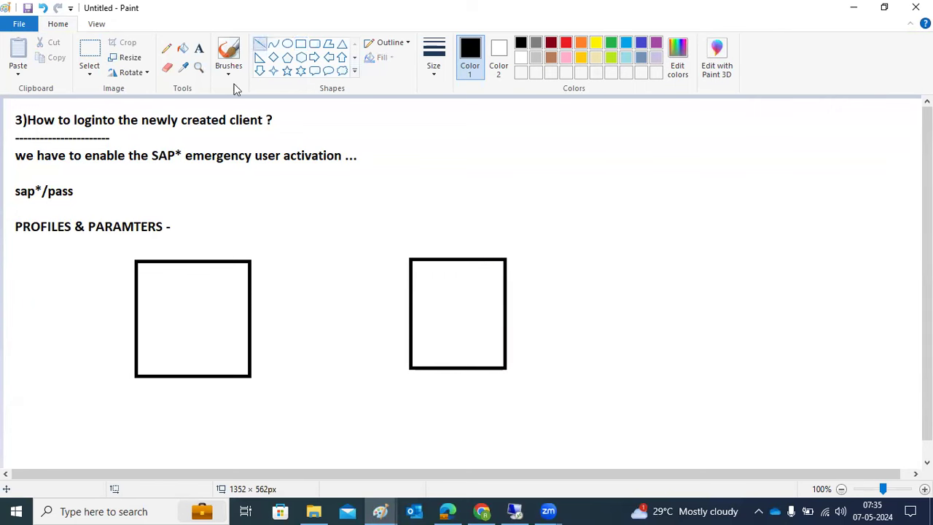
{"action": "left_click_drag", "start_coordinate": [179, 301], "coordinate": [459, 308]}
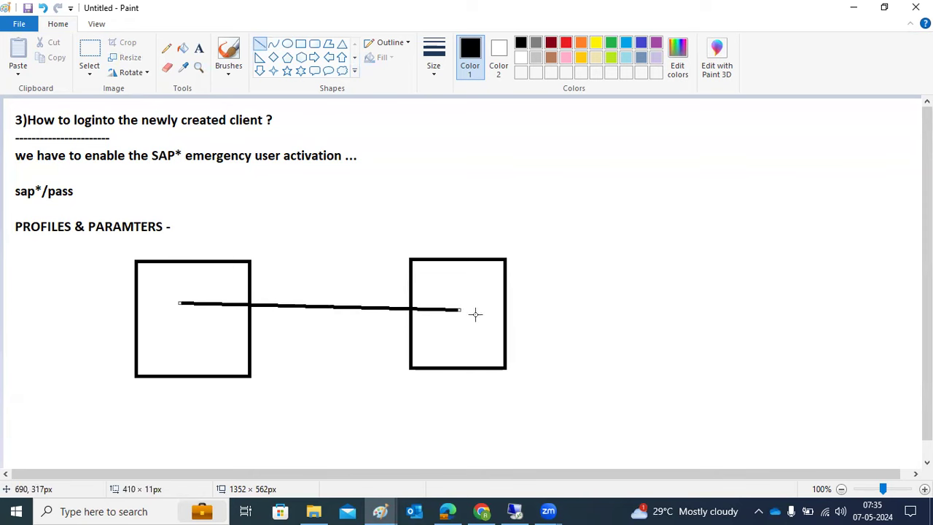
{"action": "left_click_drag", "start_coordinate": [443, 343], "coordinate": [481, 342]}
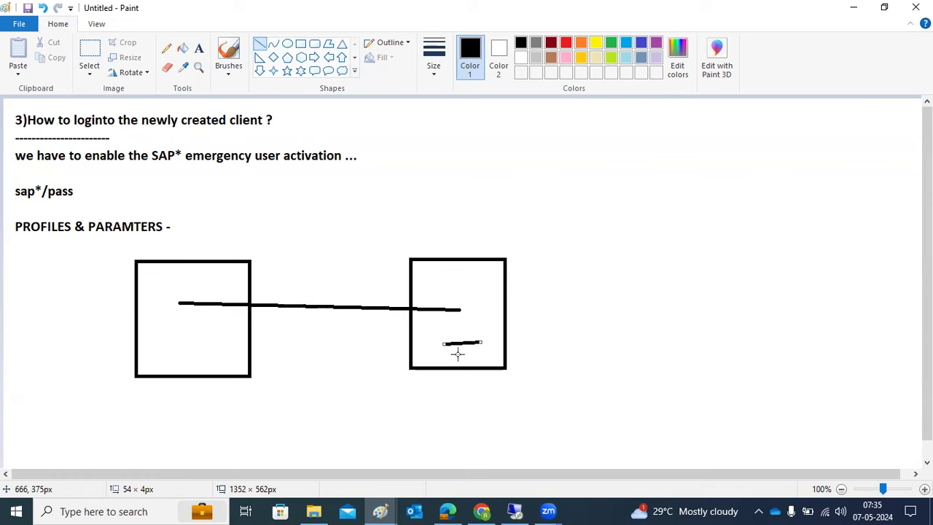
{"action": "mouse_move", "coordinate": [179, 303]}
{"action": "left_mouse_down"}
{"action": "mouse_move", "coordinate": [259, 316]}
{"action": "mouse_move", "coordinate": [459, 312]}
{"action": "left_mouse_up"}
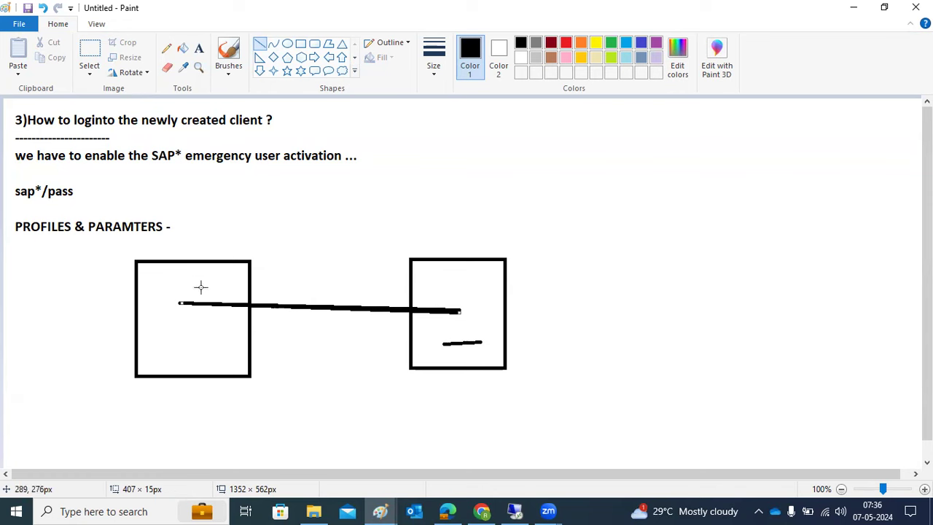
{"action": "left_click", "coordinate": [514, 510]}
Save client 999 with 'Protection level 0: No restriction' and acknowledge the logical system notice
{"action": "left_click", "coordinate": [160, 331]}
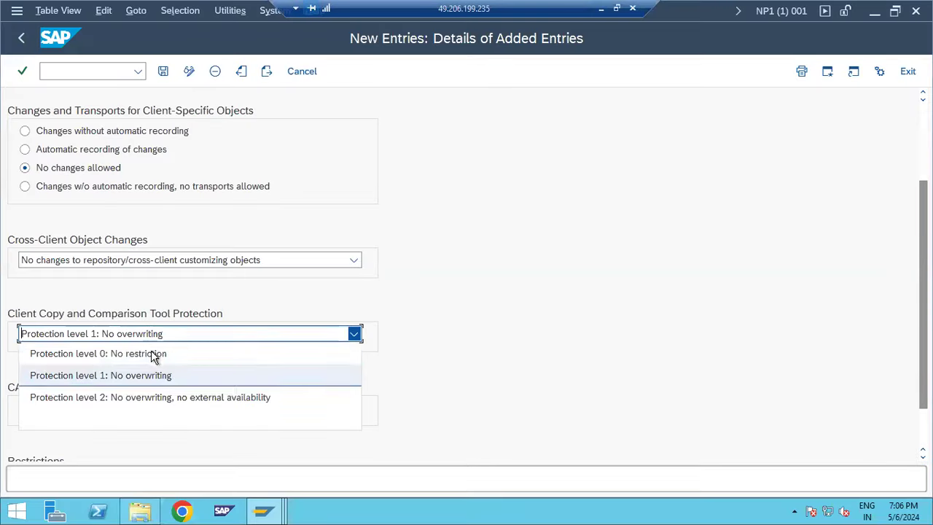
{"action": "left_click", "coordinate": [151, 353]}
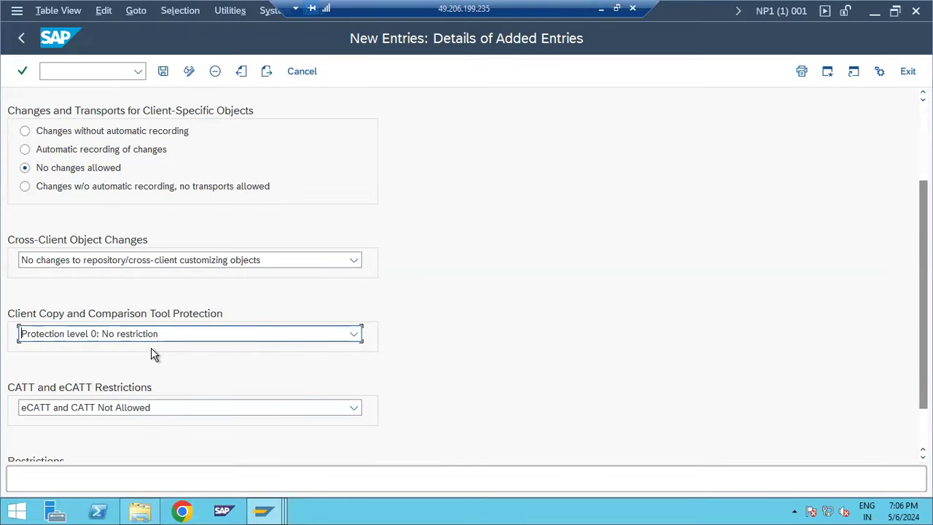
{"action": "left_click", "coordinate": [163, 72]}
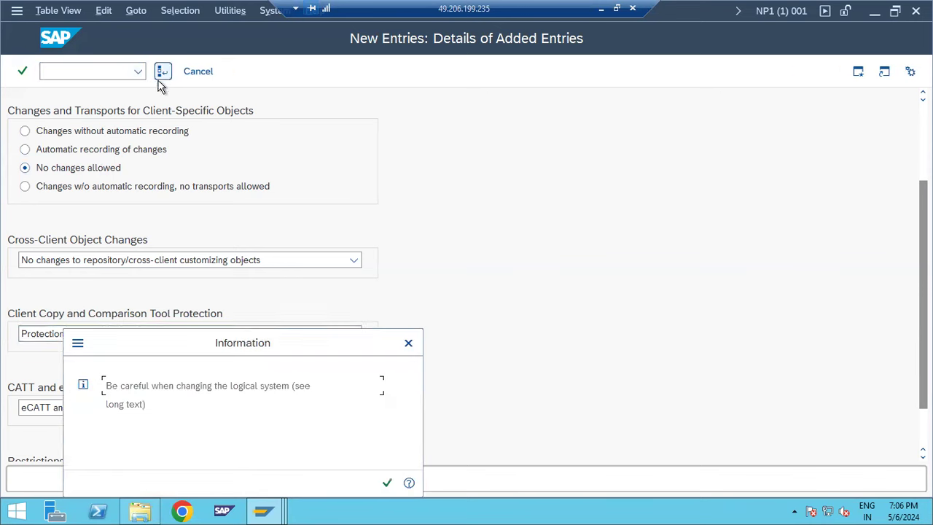
{"action": "left_click", "coordinate": [386, 484]}
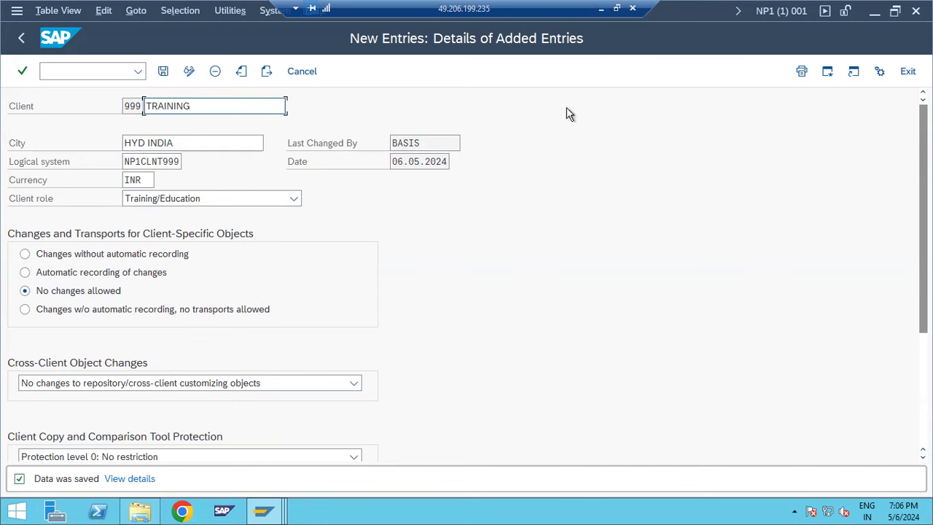
Go back to the Clients overview
{"action": "left_click", "coordinate": [21, 38]}
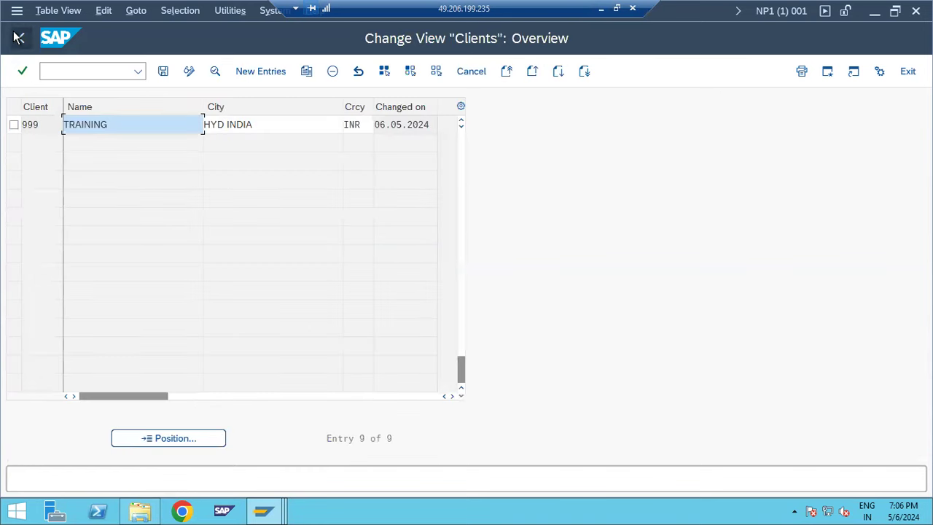
Scroll the Clients table to the top to review all nine entries, then return to SAP Easy Access
{"action": "scroll", "coordinate": [92, 267], "scroll_direction": "up", "scroll_amount": 3}
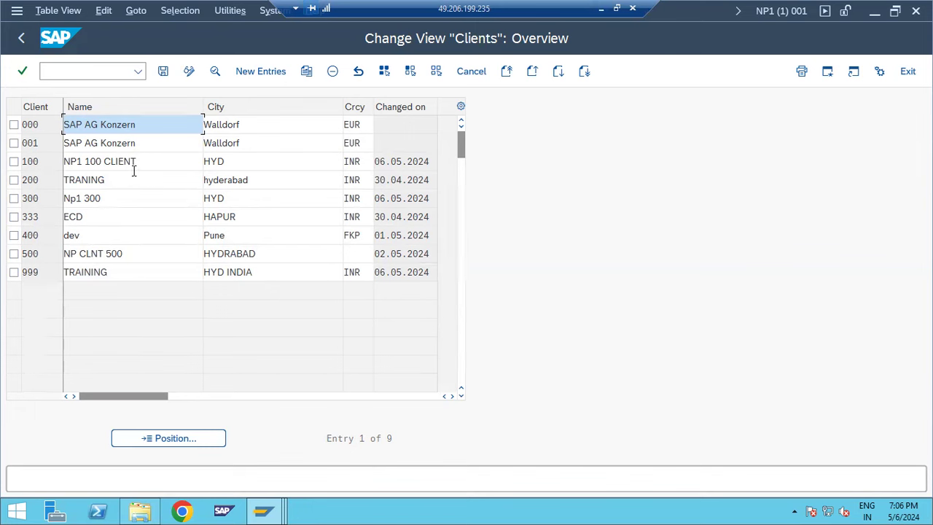
{"action": "left_click_drag", "start_coordinate": [134, 175], "coordinate": [81, 175]}
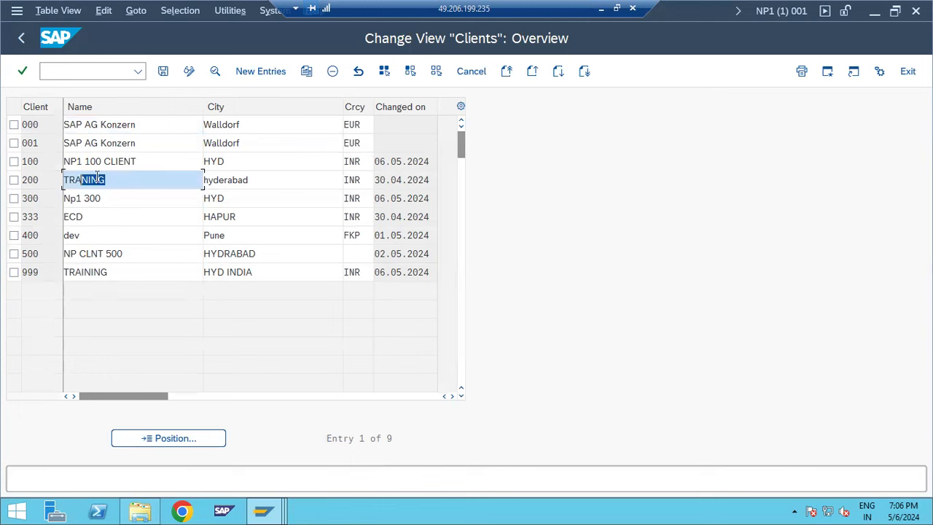
{"action": "left_click", "coordinate": [21, 38]}
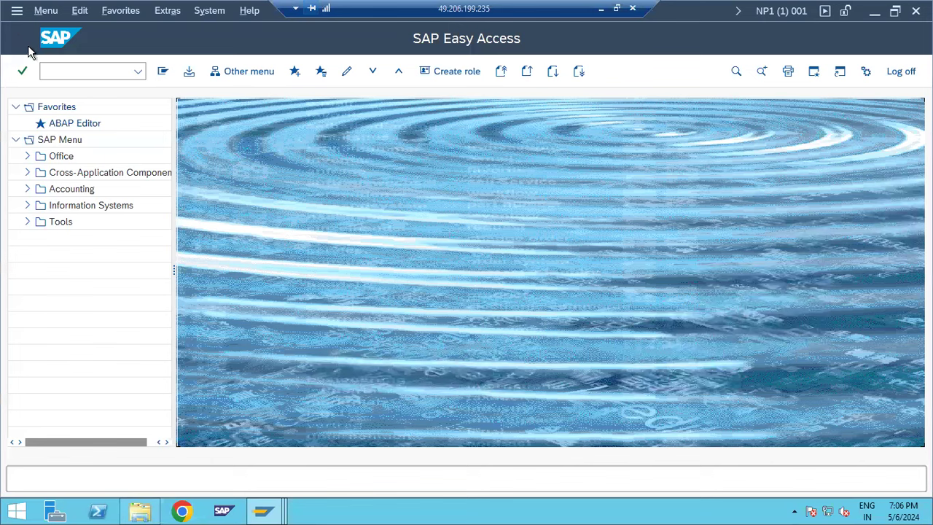
In Paint, draw a short slanted line and start a text box on the right with '000'
{"action": "left_click", "coordinate": [600, 8]}
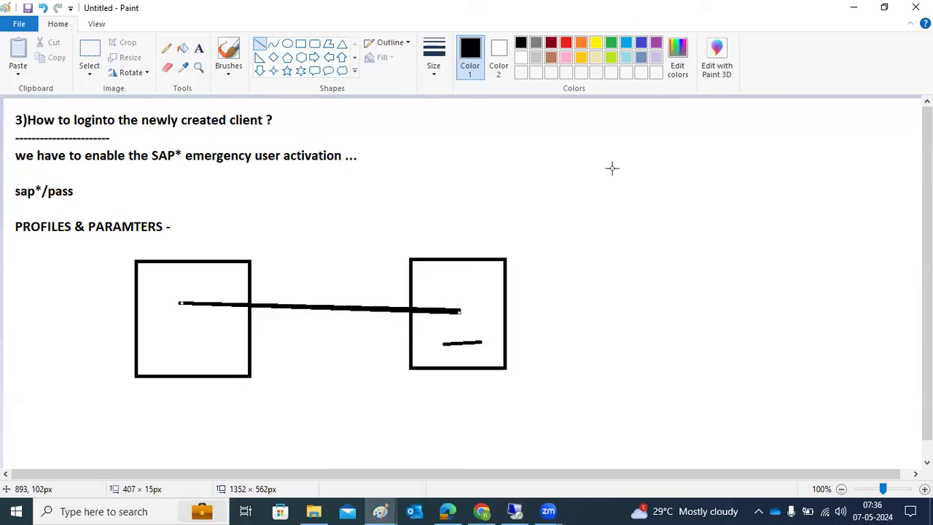
{"action": "left_click_drag", "start_coordinate": [612, 167], "coordinate": [630, 222]}
{"action": "left_click", "coordinate": [199, 48]}
{"action": "left_click_drag", "start_coordinate": [554, 231], "coordinate": [808, 439]}
{"action": "type", "text": "000  ----999  =1000"}
Add the note lines '001 -' and '998 - clients we can create', then return to SAP
{"action": "key", "text": "Return"}
{"action": "key", "text": "Return"}
{"action": "type", "text": "000"}
{"action": "key", "text": "Return"}
{"action": "type", "text": "001 -  "}
{"action": "type", "text": "998"}
{"action": "type", "text": " - clientsw"}
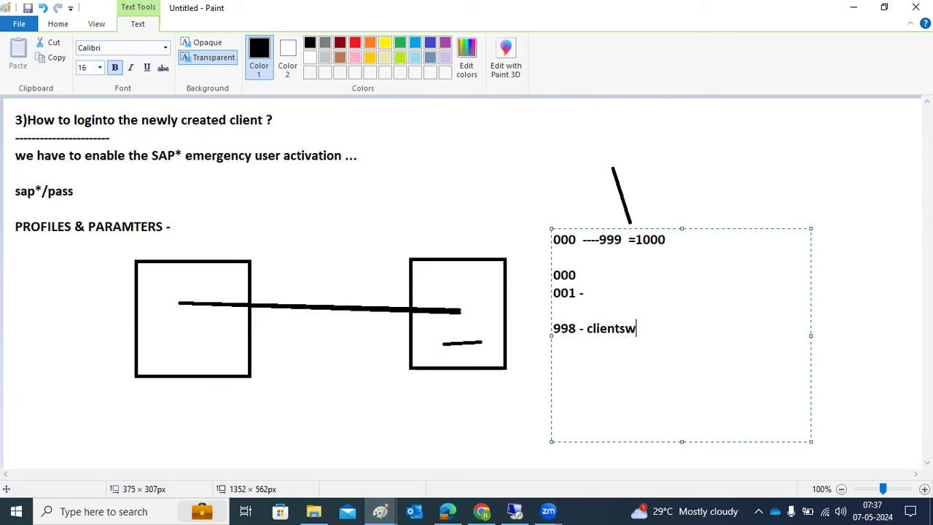
{"action": "key", "text": "BackSpace"}
{"action": "type", "text": "we can create"}
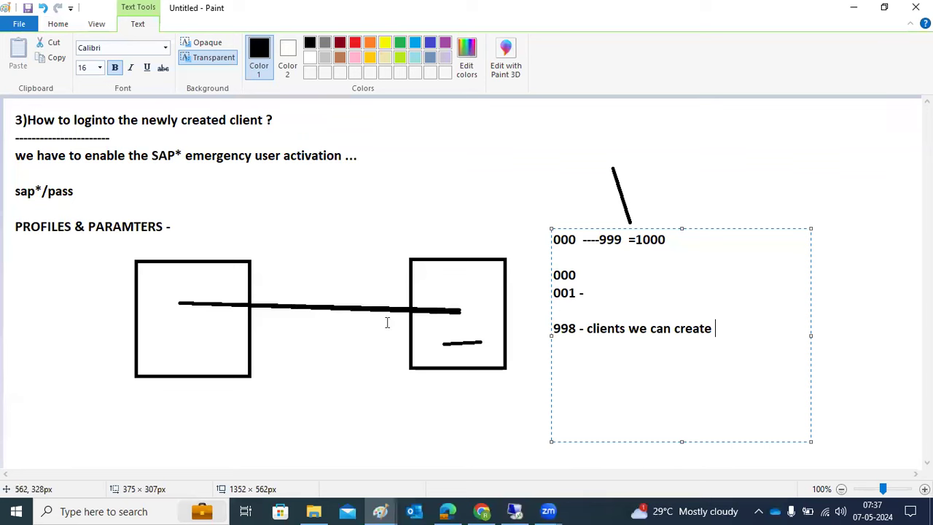
{"action": "mouse_move", "coordinate": [514, 510]}
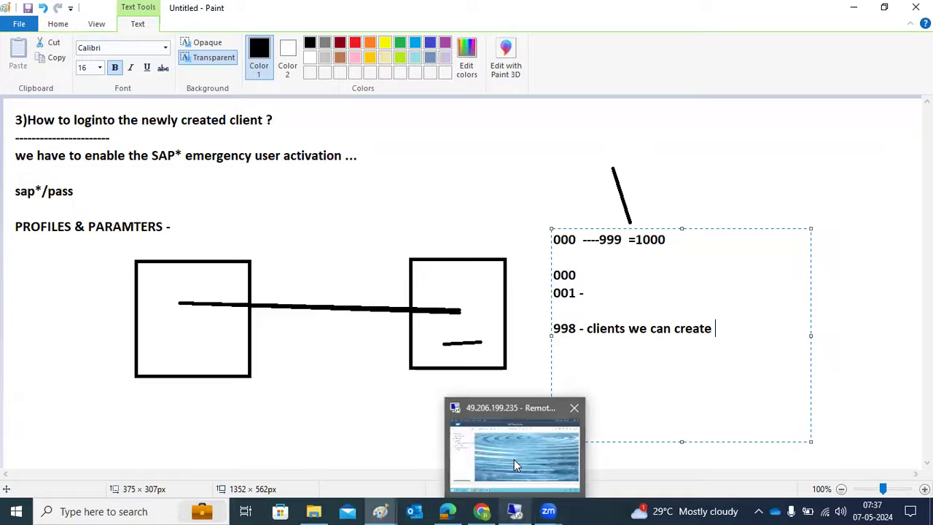
{"action": "left_click", "coordinate": [513, 459]}
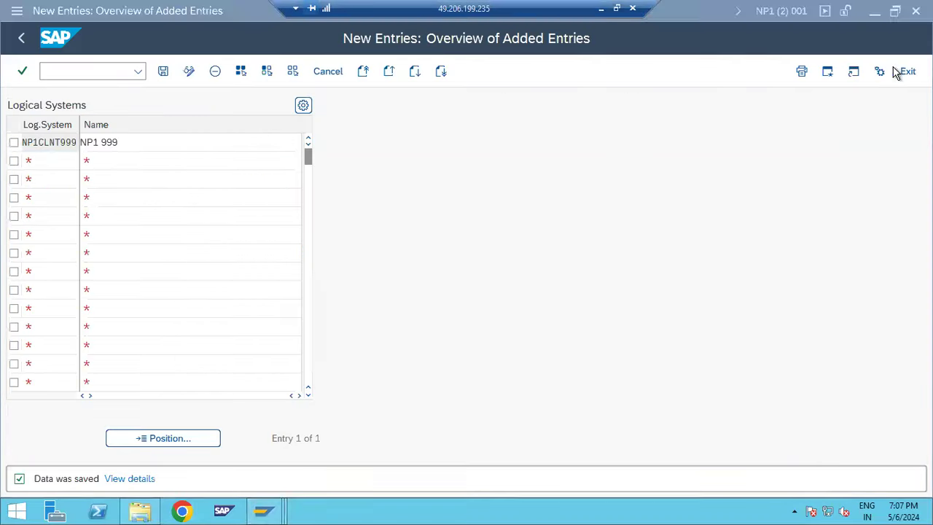
Exit both logical system screens, log off SAP, close SAP Logon, and open Task Manager
{"action": "left_click", "coordinate": [907, 71]}
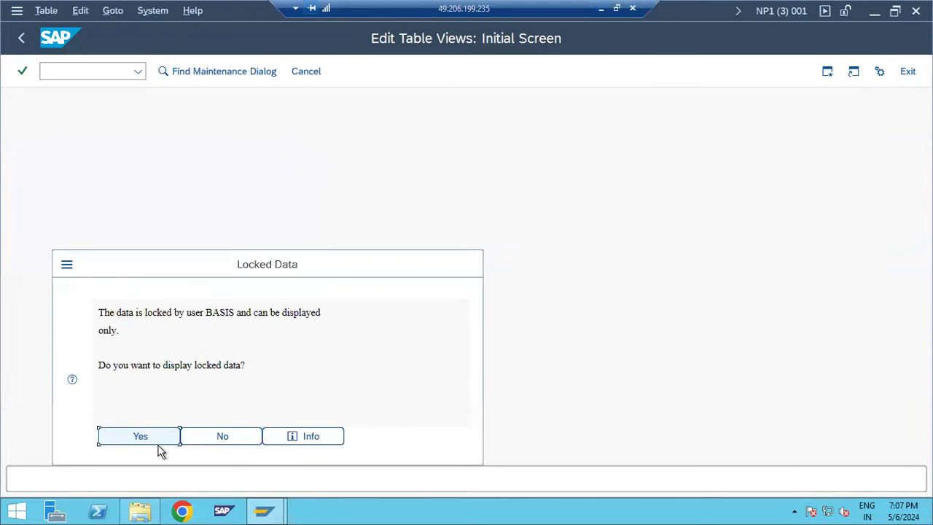
{"action": "left_click", "coordinate": [157, 438]}
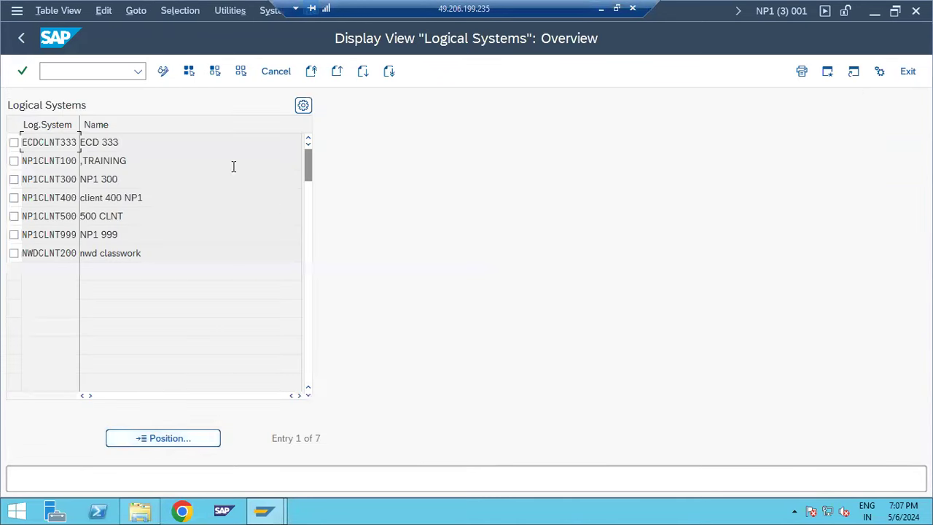
{"action": "left_click", "coordinate": [908, 71]}
{"action": "left_click", "coordinate": [166, 307]}
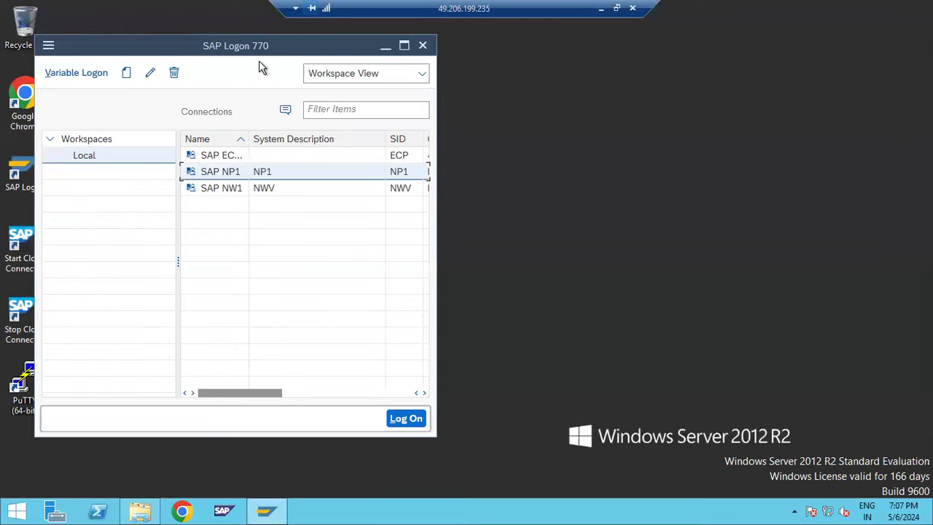
{"action": "left_click", "coordinate": [470, 85]}
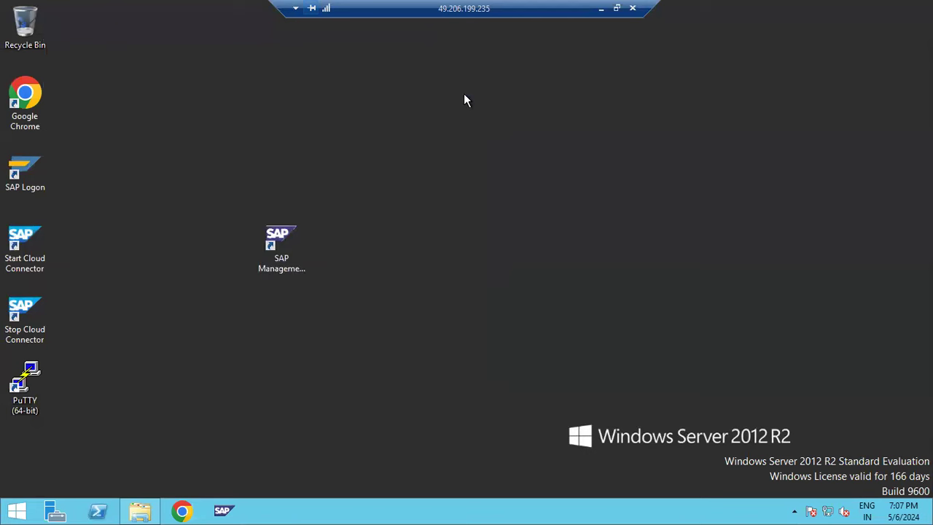
{"action": "right_click", "coordinate": [271, 507]}
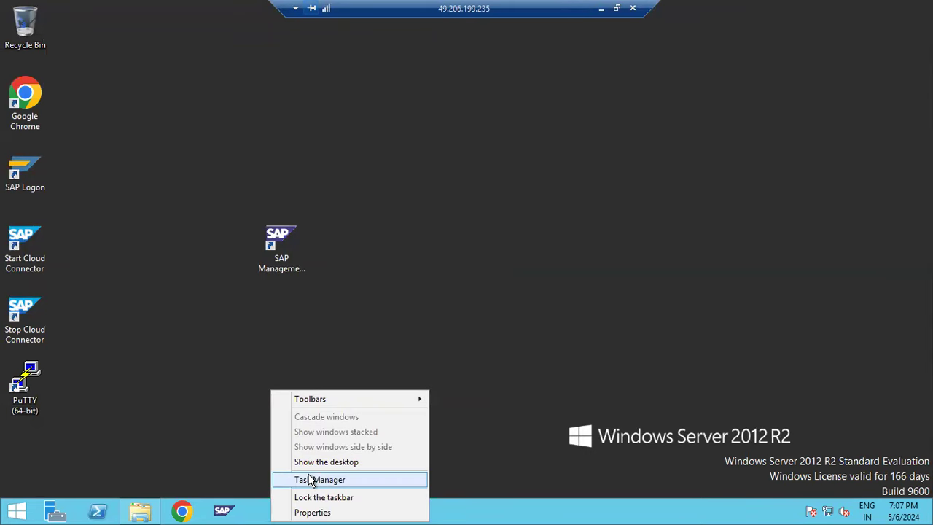
{"action": "left_click", "coordinate": [310, 481]}
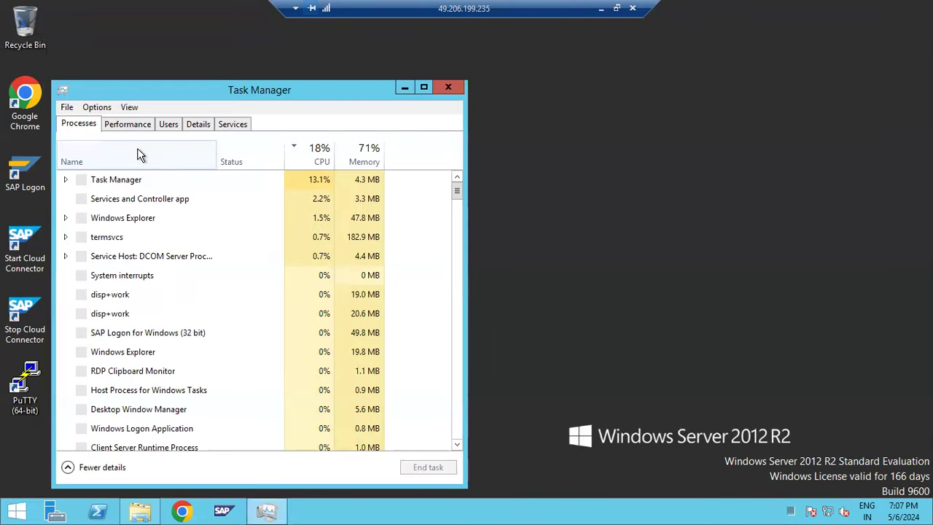
{"action": "left_click", "coordinate": [161, 124]}
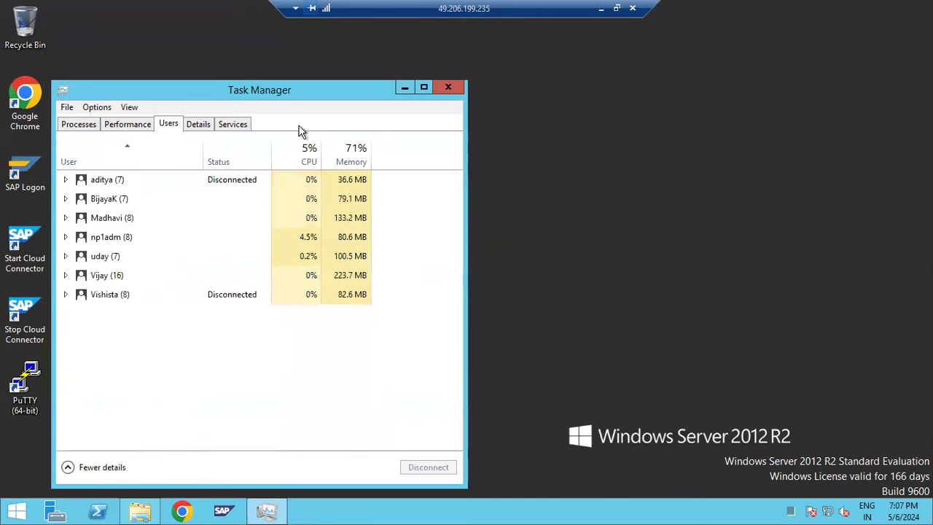
{"action": "left_click", "coordinate": [448, 88]}
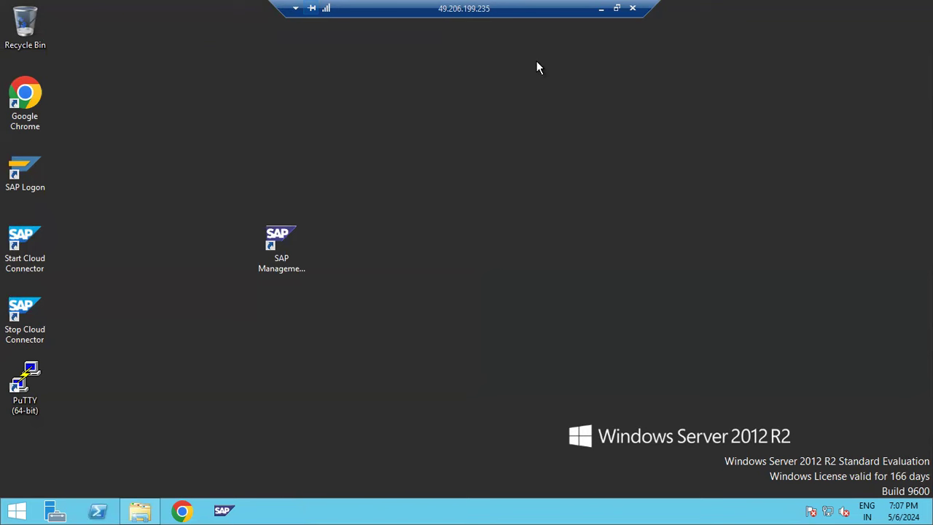
Move the SAP Management Console shortcut higher up the desktop
{"action": "left_click_drag", "start_coordinate": [287, 257], "coordinate": [218, 93]}
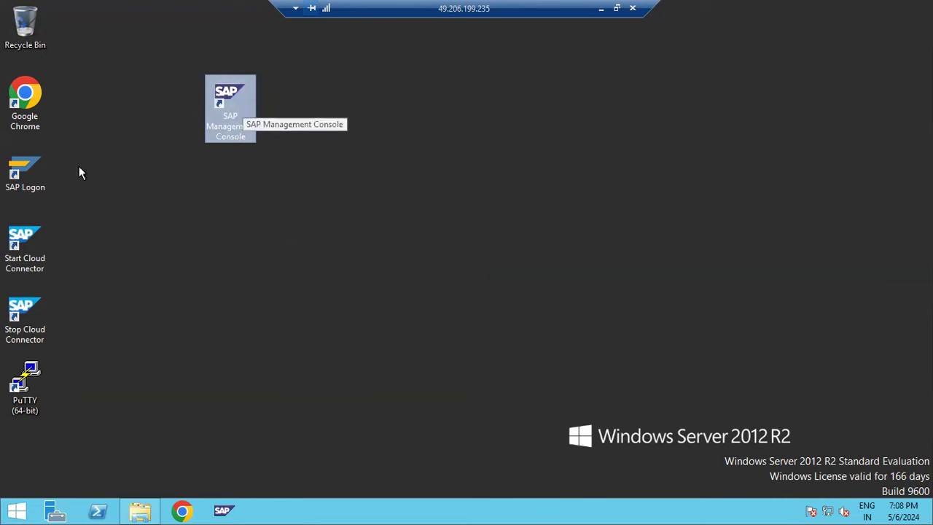
{"action": "left_click", "coordinate": [29, 169]}
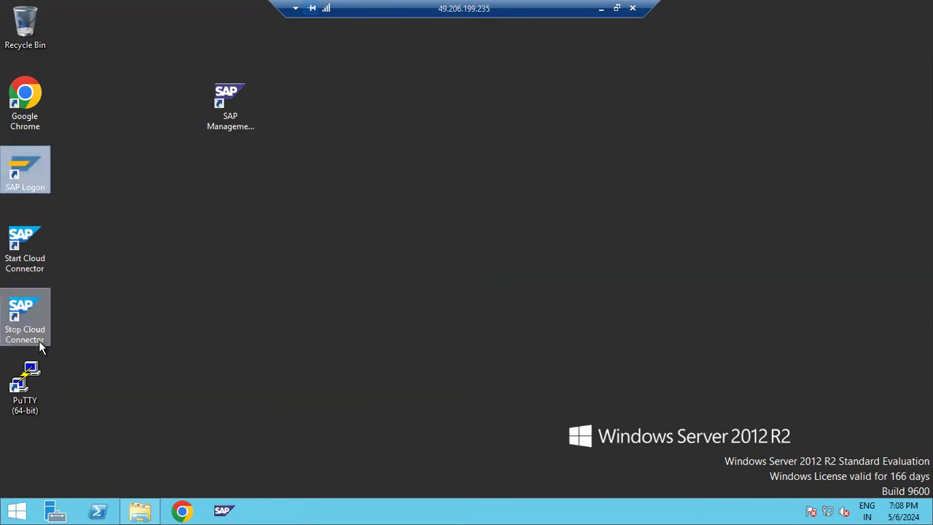
{"action": "left_click", "coordinate": [15, 513]}
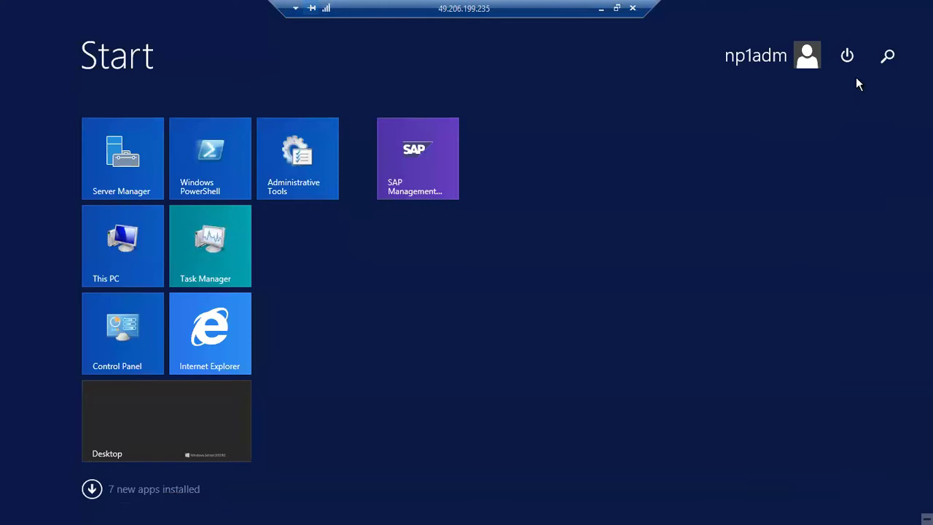
{"action": "left_click", "coordinate": [138, 448]}
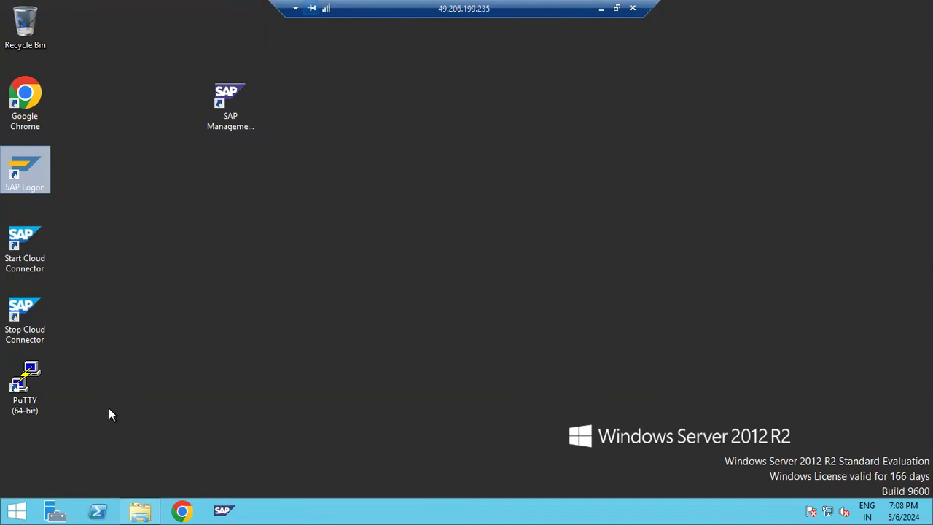
{"action": "left_click", "coordinate": [16, 512]}
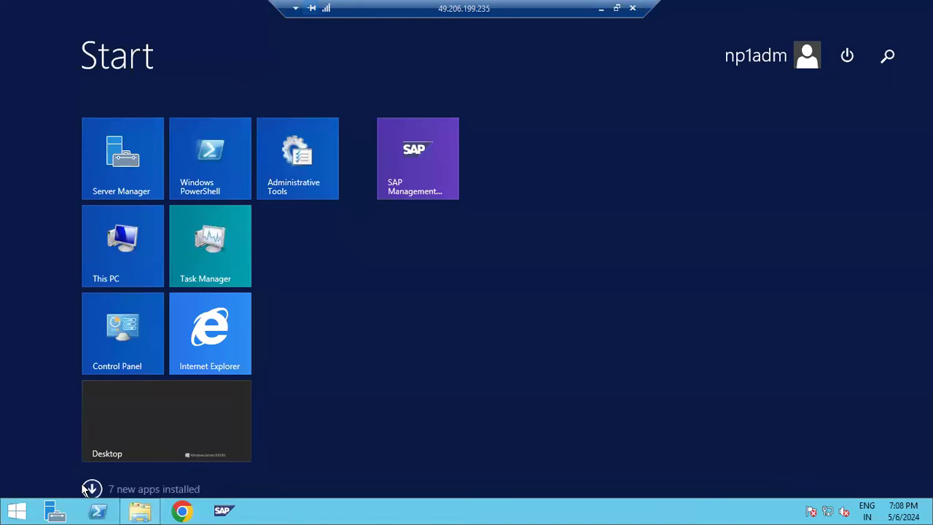
{"action": "left_click", "coordinate": [164, 425]}
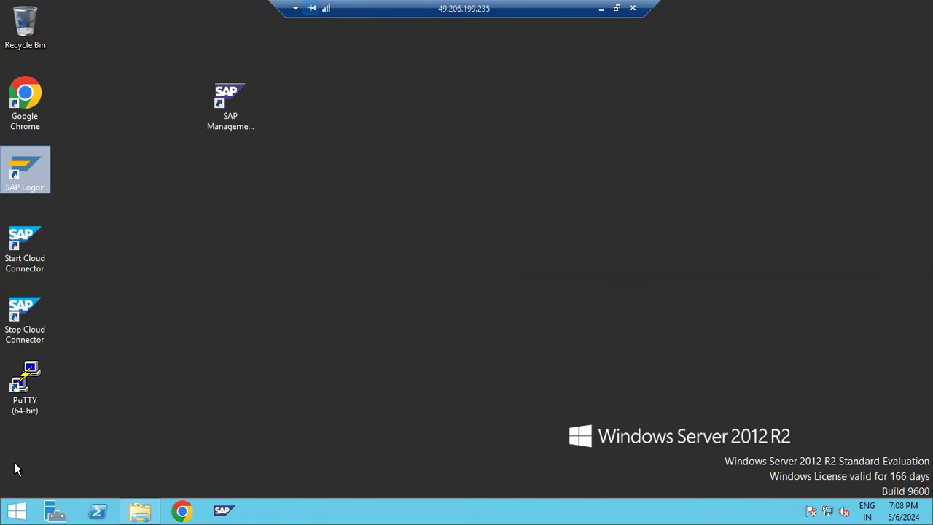
{"action": "left_click", "coordinate": [16, 512]}
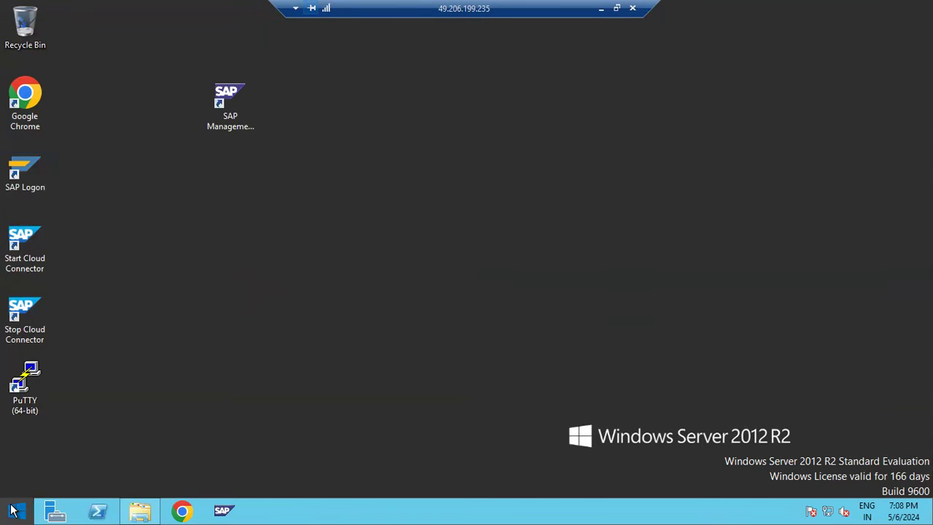
{"action": "left_click", "coordinate": [888, 56]}
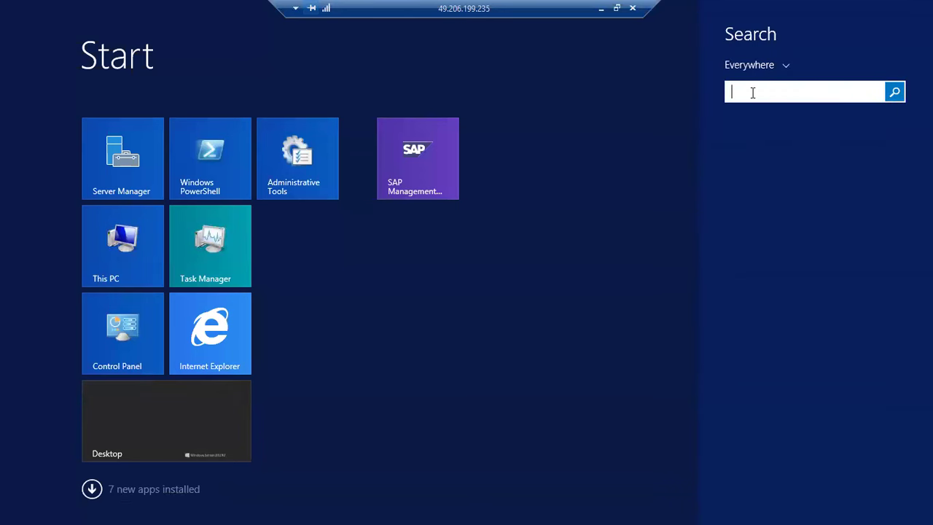
{"action": "left_click", "coordinate": [143, 440]}
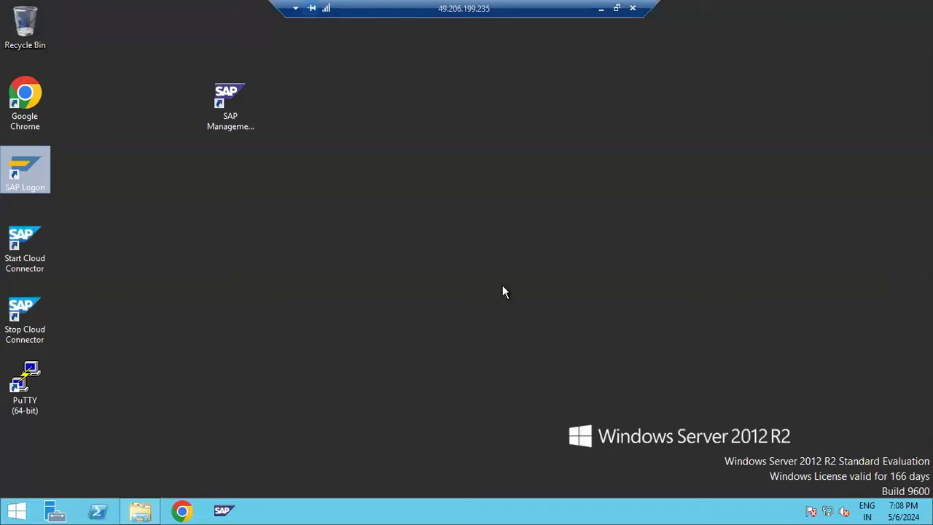
Search for 'STU' and pin SAP HANA Studio to Start and the taskbar
{"action": "left_click", "coordinate": [20, 510]}
{"action": "left_click", "coordinate": [892, 57]}
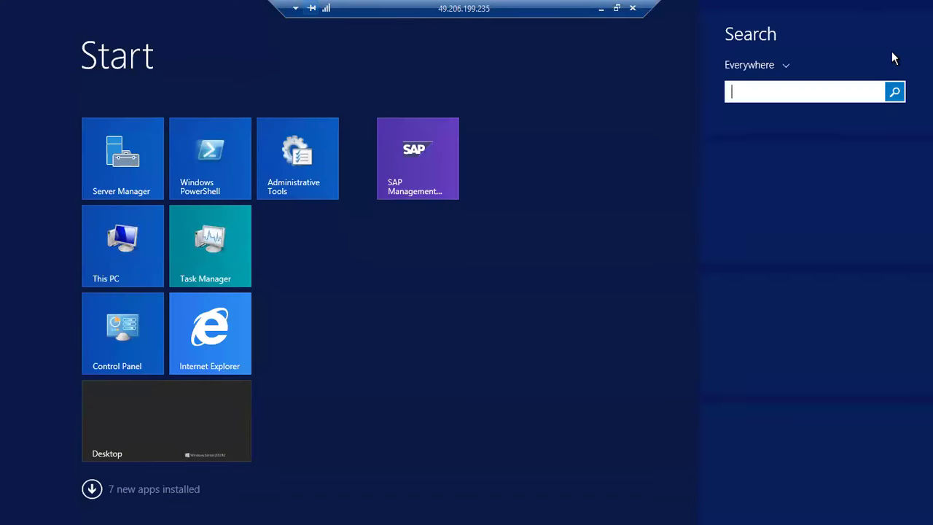
{"action": "type", "text": "STUdio"}
{"action": "right_click", "coordinate": [778, 182]}
{"action": "left_click", "coordinate": [778, 202]}
{"action": "right_click", "coordinate": [784, 189]}
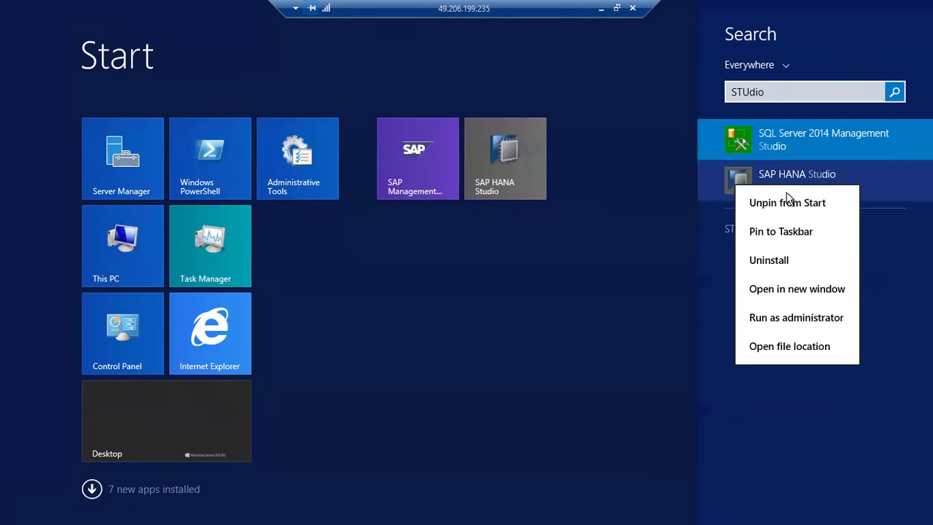
{"action": "left_click", "coordinate": [785, 238]}
{"action": "left_click", "coordinate": [179, 429]}
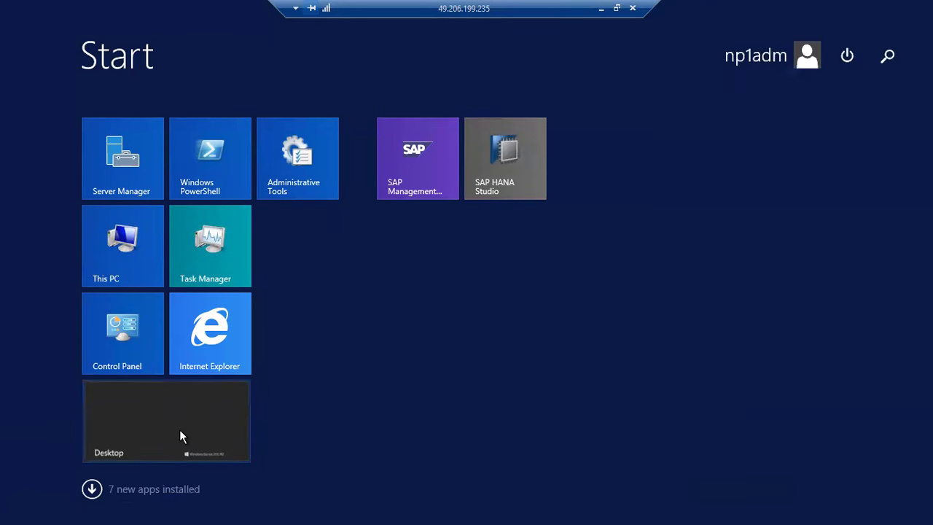
{"action": "left_click", "coordinate": [179, 429]}
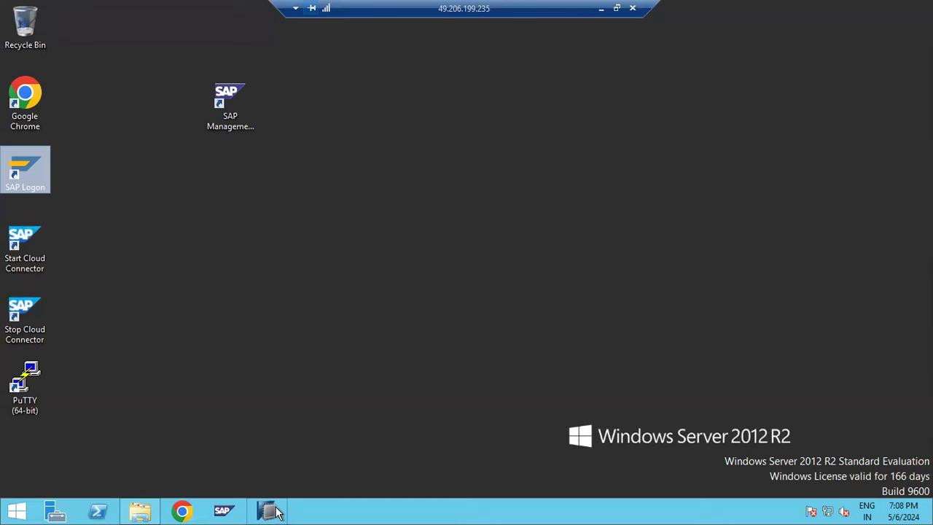
Copy the SAP Management Console shortcut from C:\SAPMMC onto the desktop, replacing the existing one
{"action": "left_click", "coordinate": [140, 510]}
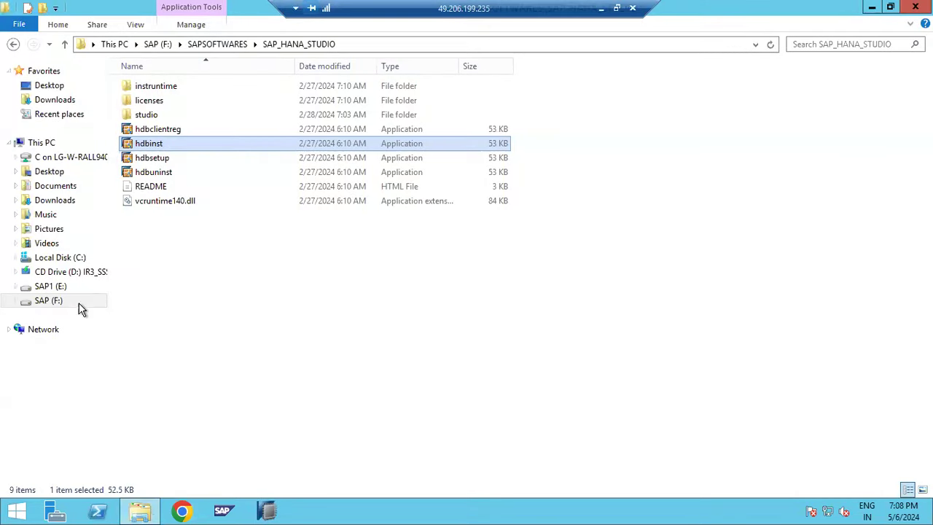
{"action": "left_click", "coordinate": [51, 258]}
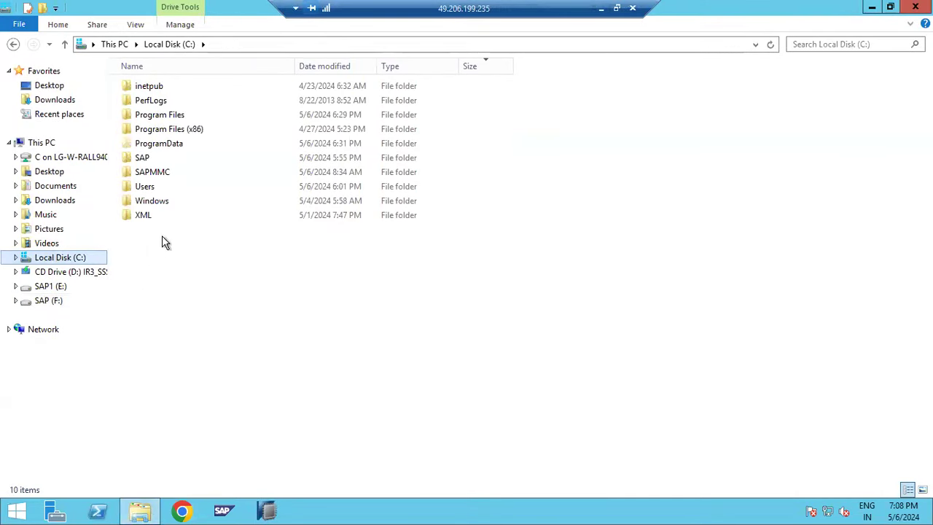
{"action": "double_click", "coordinate": [152, 171]}
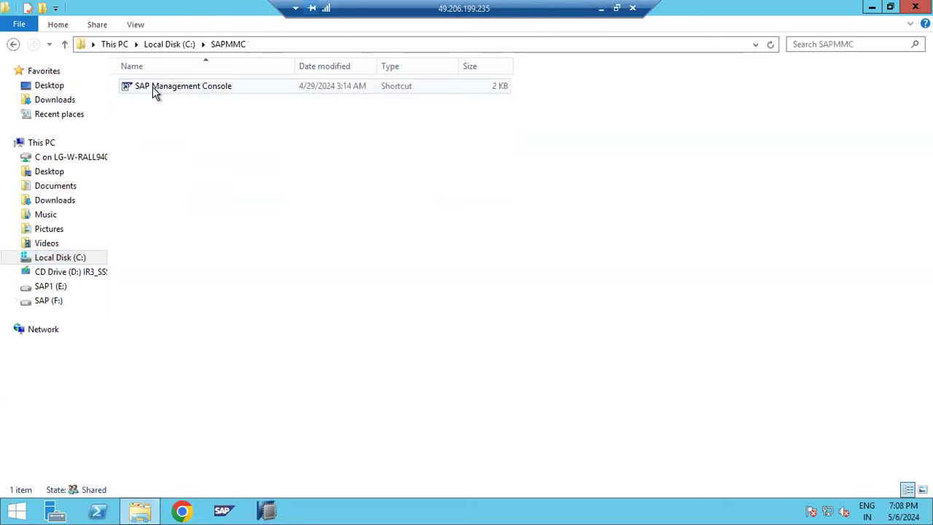
{"action": "right_click", "coordinate": [152, 87]}
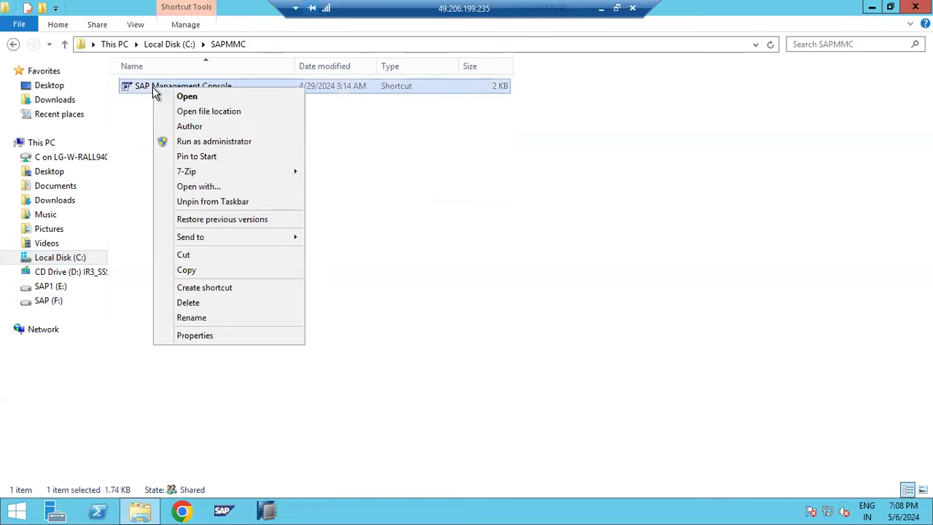
{"action": "left_click", "coordinate": [188, 270]}
{"action": "left_click", "coordinate": [871, 15]}
{"action": "right_click", "coordinate": [241, 223]}
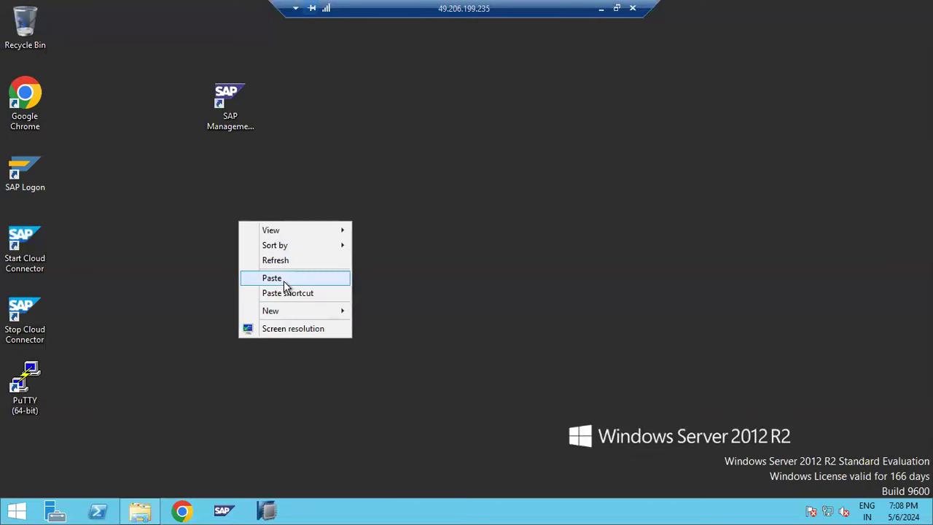
{"action": "left_click", "coordinate": [284, 282]}
{"action": "left_click", "coordinate": [395, 158]}
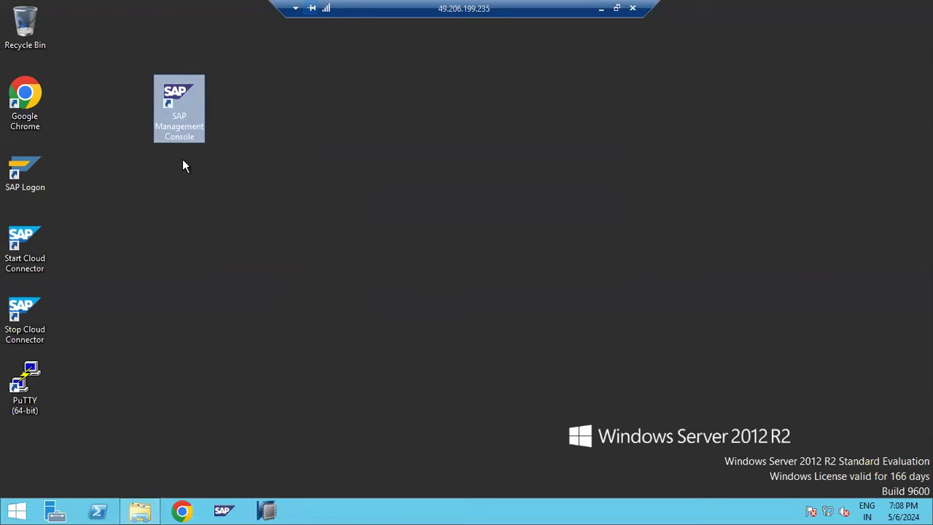
Copy the SAP Logon desktop shortcut into the SAPMMC folder
{"action": "left_click", "coordinate": [215, 239]}
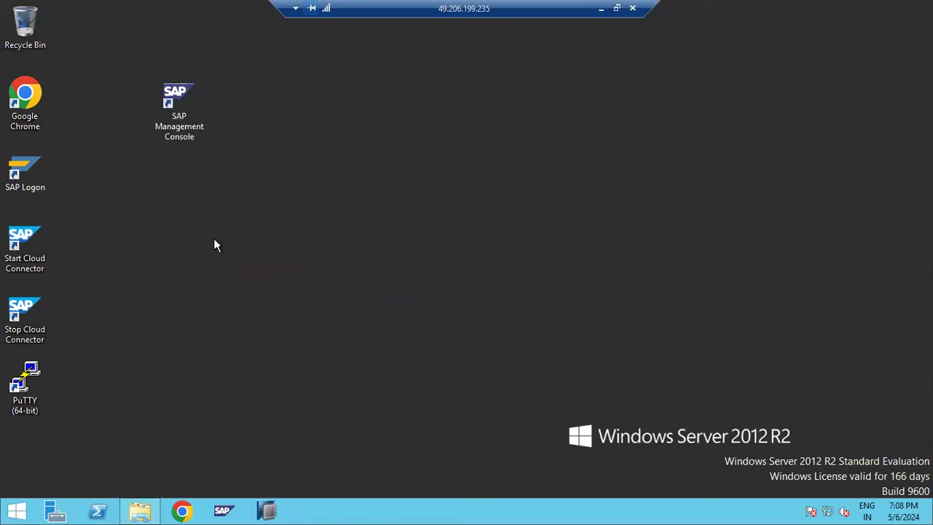
{"action": "left_click", "coordinate": [183, 93]}
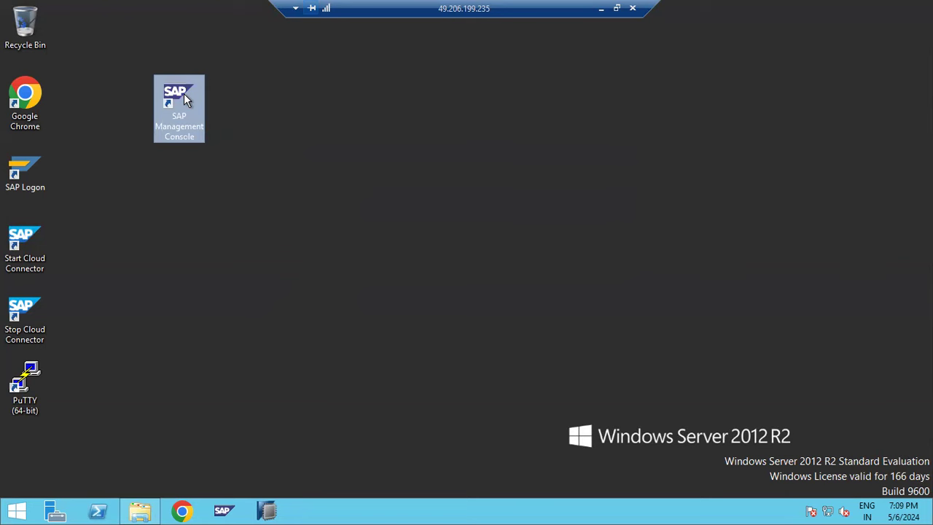
{"action": "left_click", "coordinate": [237, 193]}
{"action": "left_click", "coordinate": [142, 510]}
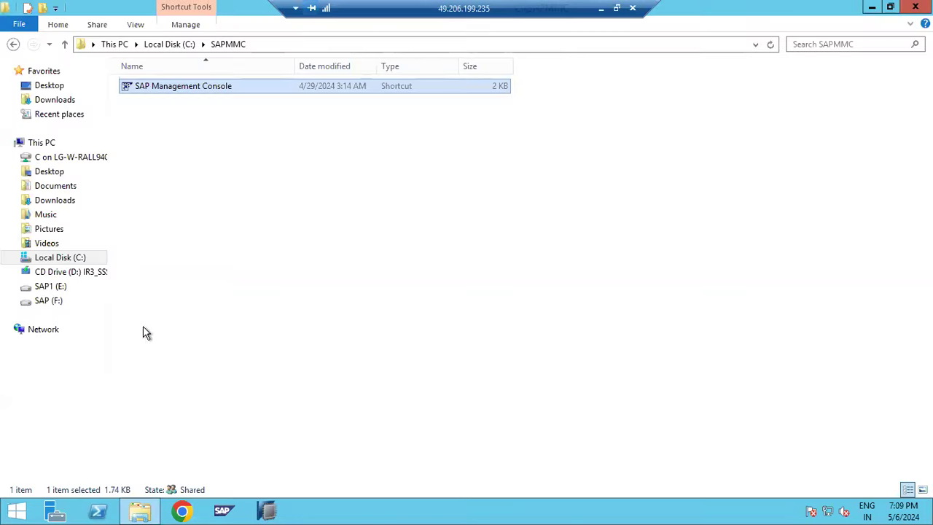
{"action": "left_click", "coordinate": [140, 510]}
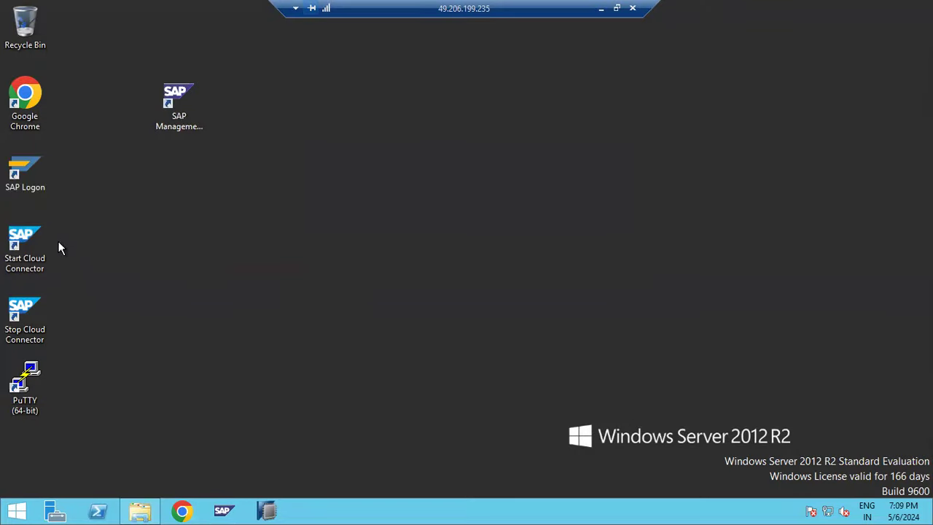
{"action": "right_click", "coordinate": [33, 182]}
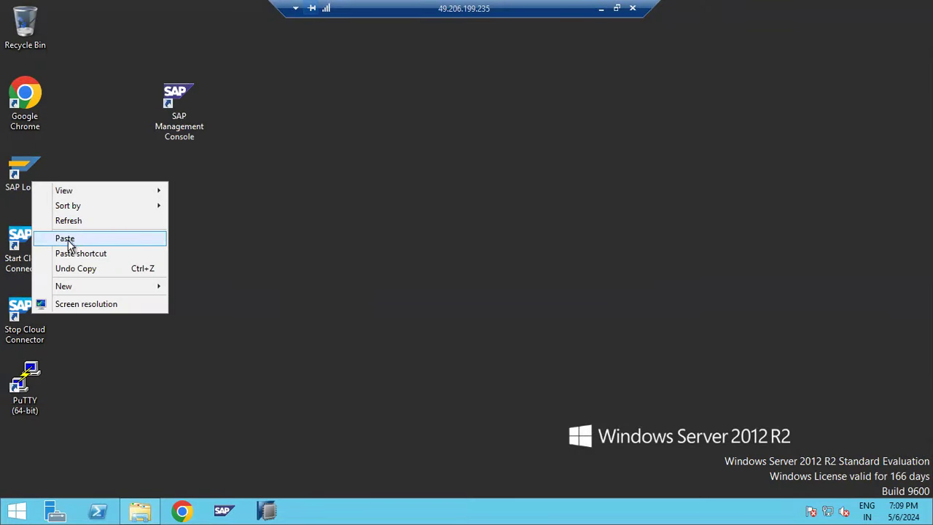
{"action": "left_click", "coordinate": [218, 255]}
{"action": "right_click", "coordinate": [26, 175]}
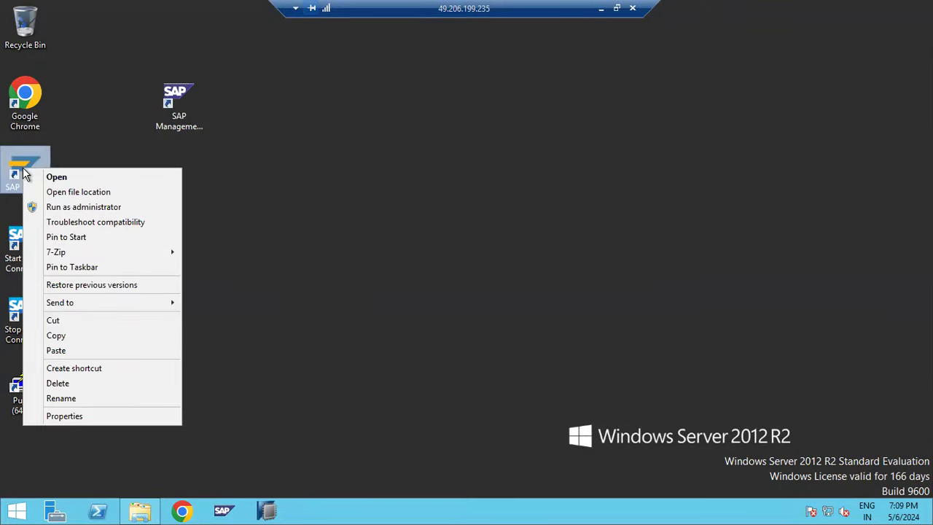
{"action": "left_click", "coordinate": [57, 337]}
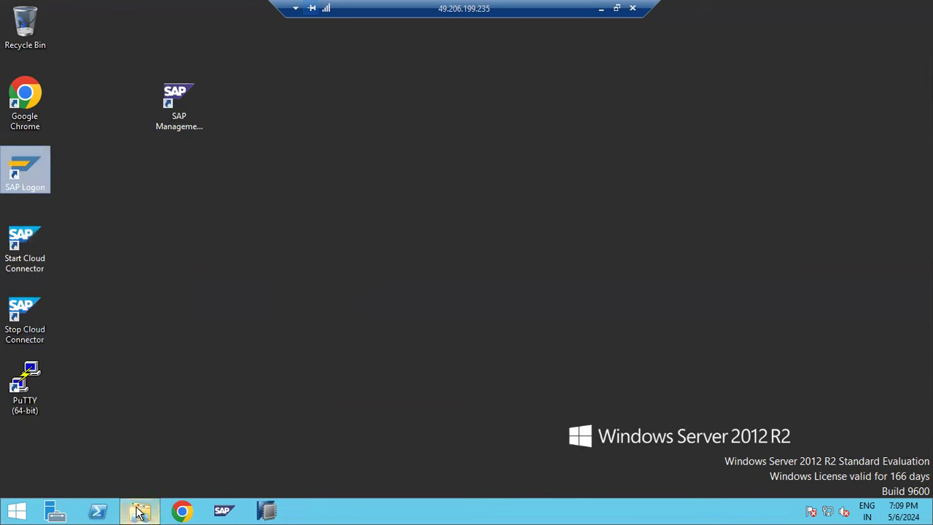
{"action": "left_click", "coordinate": [139, 512]}
{"action": "right_click", "coordinate": [191, 201]}
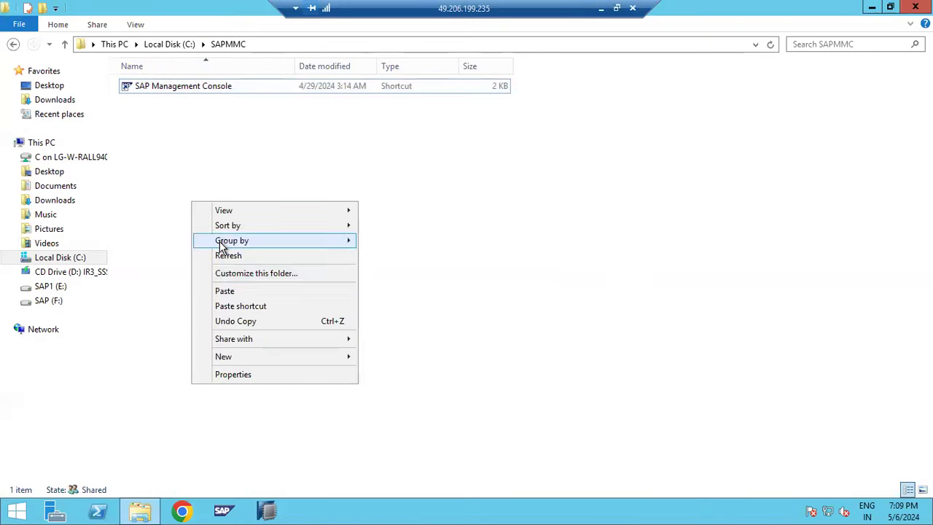
{"action": "left_click", "coordinate": [225, 292]}
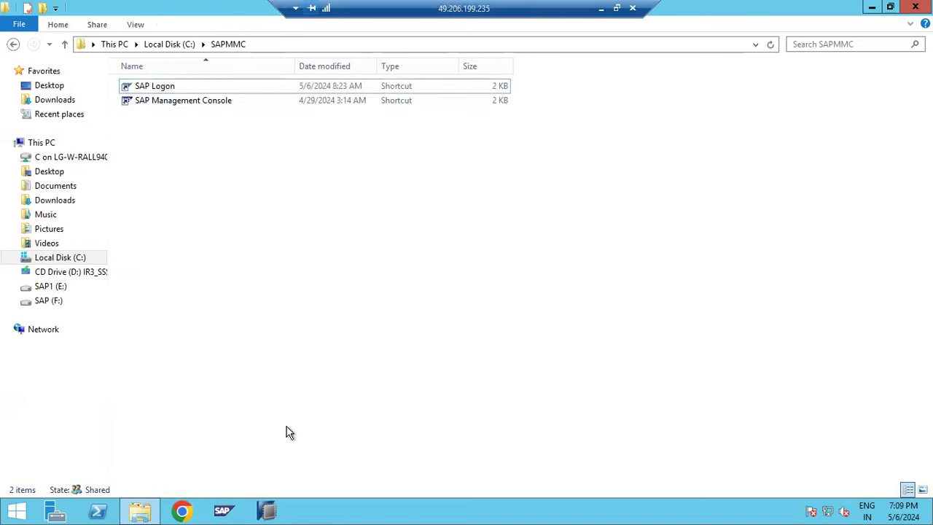
Copy the PuTTY (64-bit) desktop shortcut into SAPMMC and close the folder
{"action": "left_click", "coordinate": [870, 7]}
{"action": "right_click", "coordinate": [18, 381]}
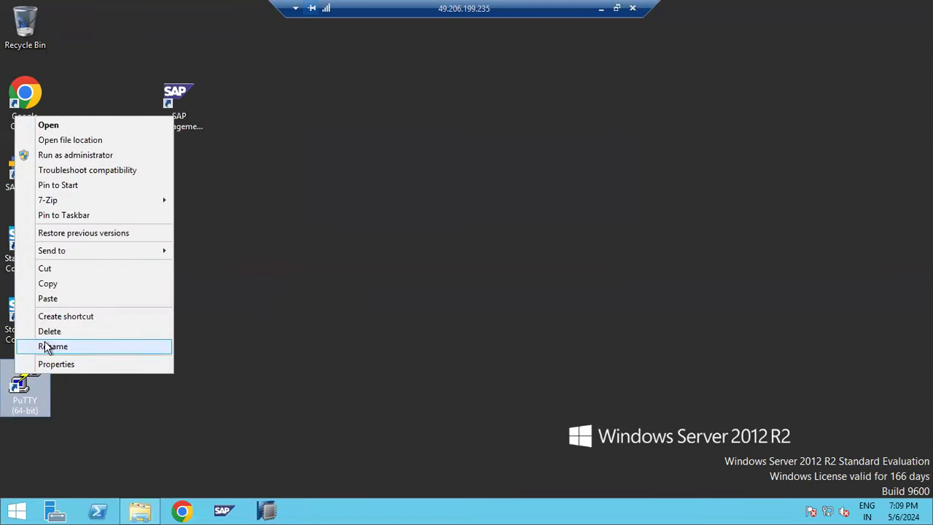
{"action": "left_click", "coordinate": [49, 284]}
{"action": "left_click", "coordinate": [131, 510]}
{"action": "right_click", "coordinate": [228, 205]}
{"action": "left_click", "coordinate": [259, 293]}
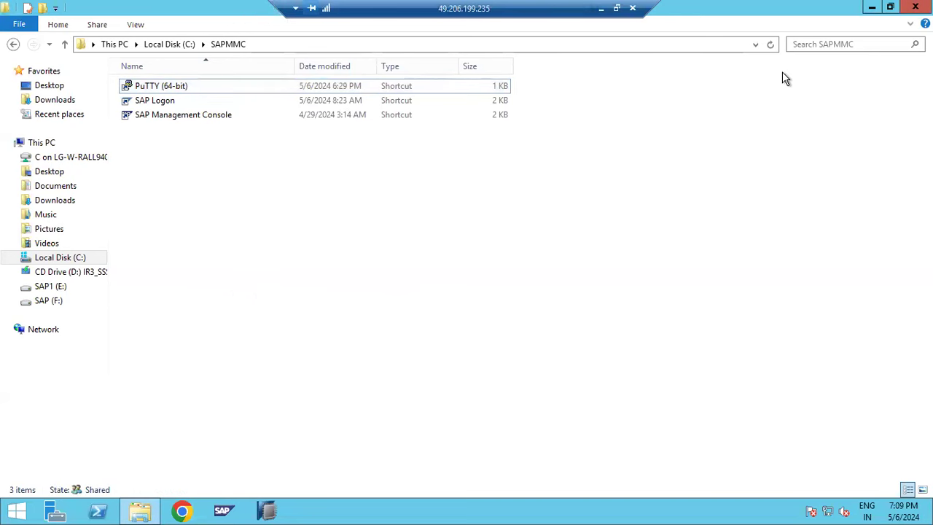
{"action": "left_click", "coordinate": [915, 7]}
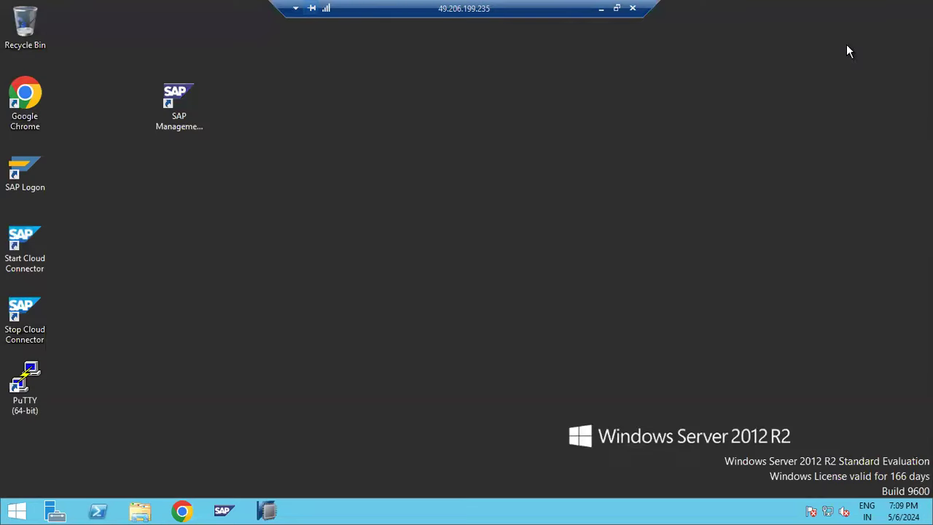
{"action": "left_click", "coordinate": [139, 508]}
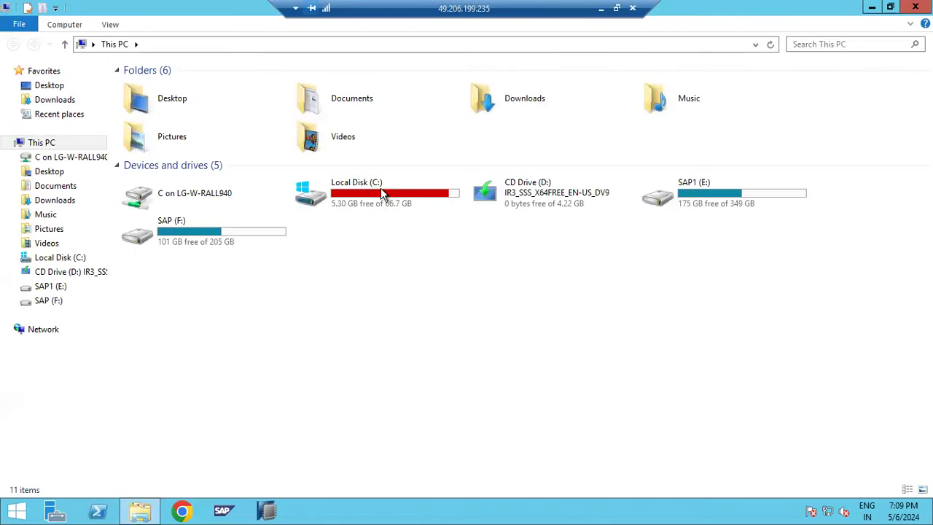
Rename the SAPMMC folder on Local Disk (C:) to SAPDESKTOP-ICONS
{"action": "double_click", "coordinate": [380, 187]}
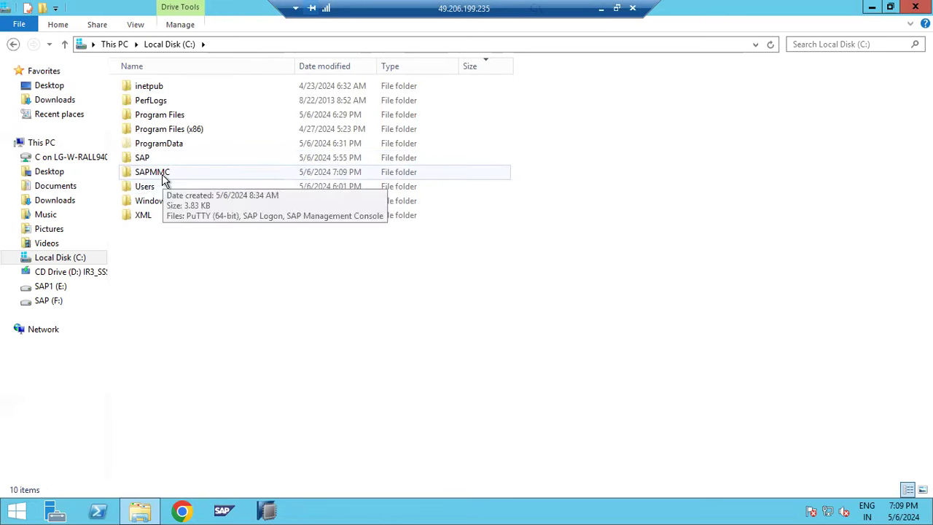
{"action": "right_click", "coordinate": [164, 177]}
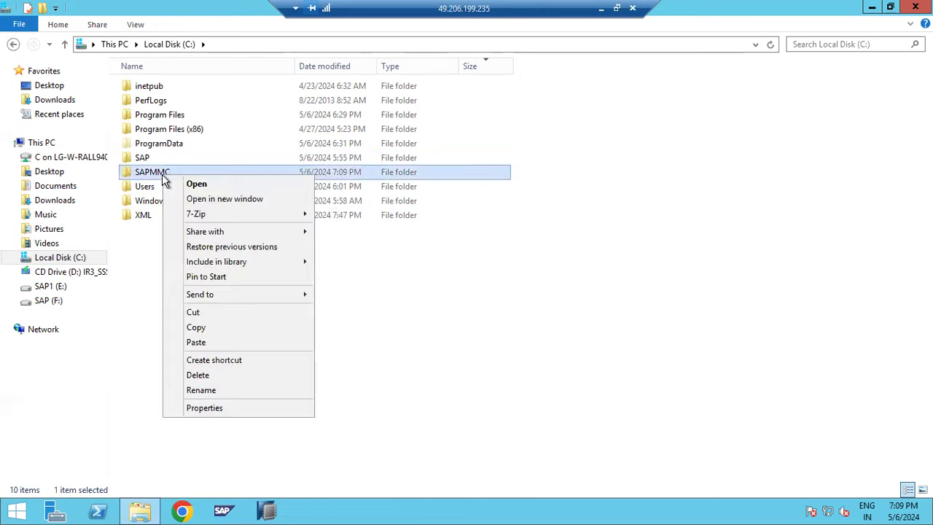
{"action": "left_click", "coordinate": [188, 390]}
{"action": "left_click", "coordinate": [184, 172]}
{"action": "key", "text": "BackSpace"}
{"action": "key", "text": "BackSpace"}
{"action": "key", "text": "BackSpace"}
{"action": "key", "text": "BackSpace"}
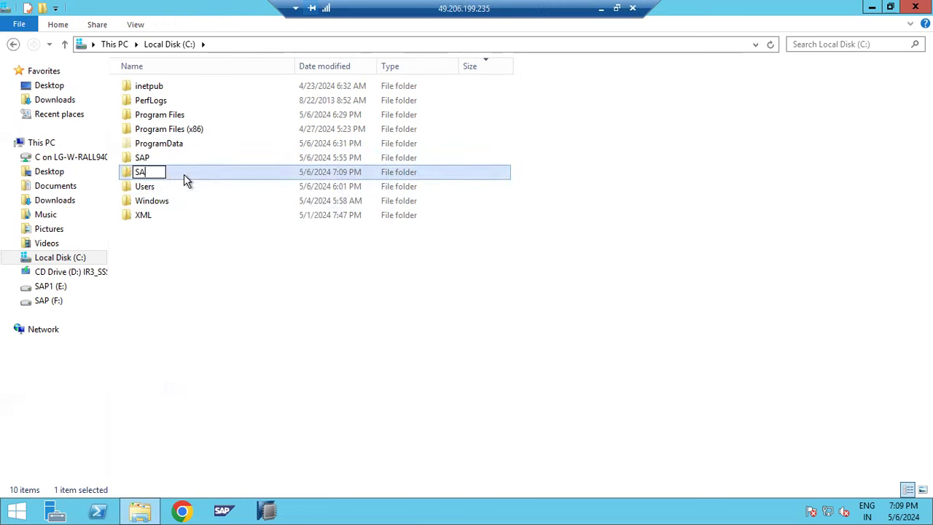
{"action": "type", "text": "PICONS"}
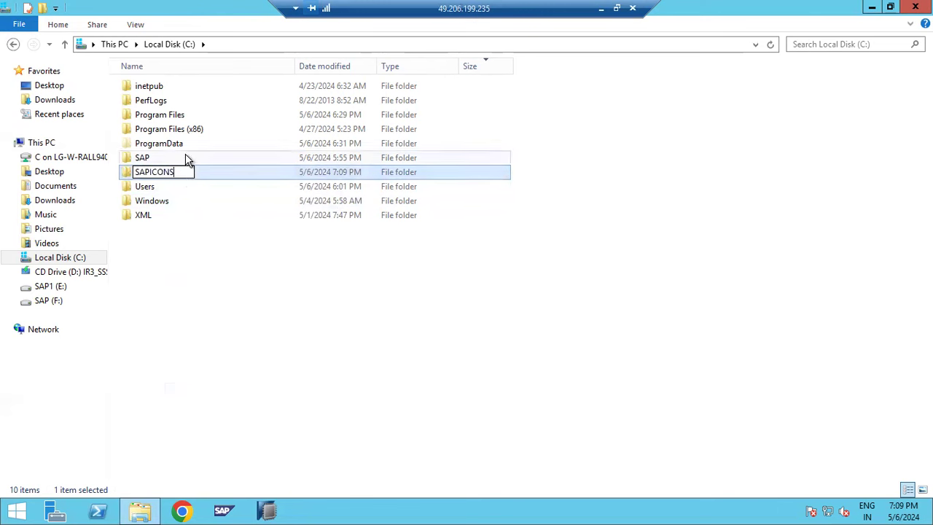
{"action": "key", "text": "BackSpace"}
{"action": "key", "text": "BackSpace"}
{"action": "key", "text": "BackSpace"}
{"action": "key", "text": "BackSpace"}
{"action": "key", "text": "BackSpace"}
{"action": "type", "text": "DESKTOP"}
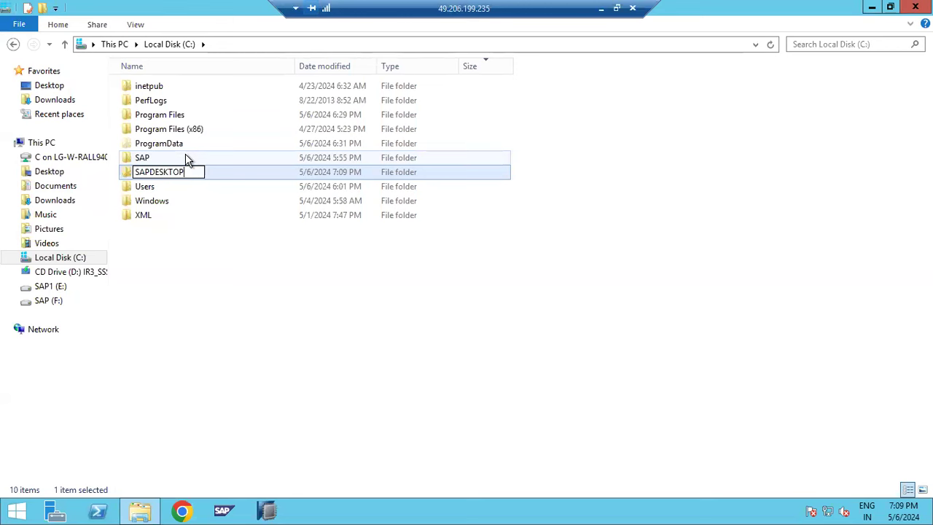
{"action": "type", "text": "-ICONS"}
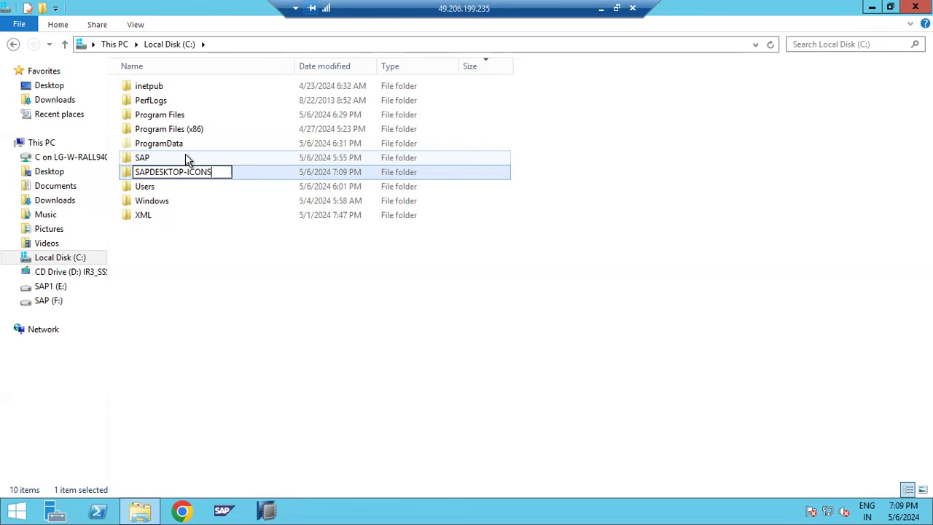
{"action": "key", "text": "Return"}
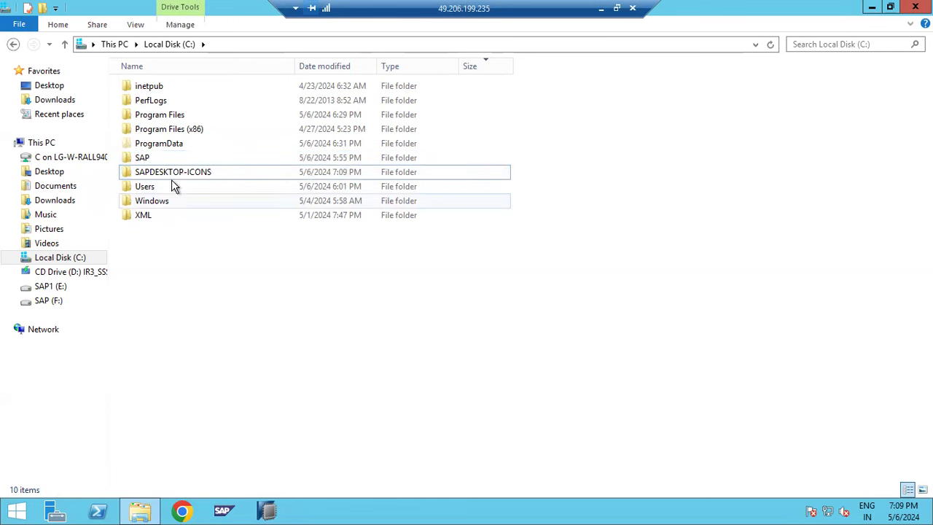
{"action": "right_click", "coordinate": [174, 173]}
{"action": "left_click", "coordinate": [212, 385]}
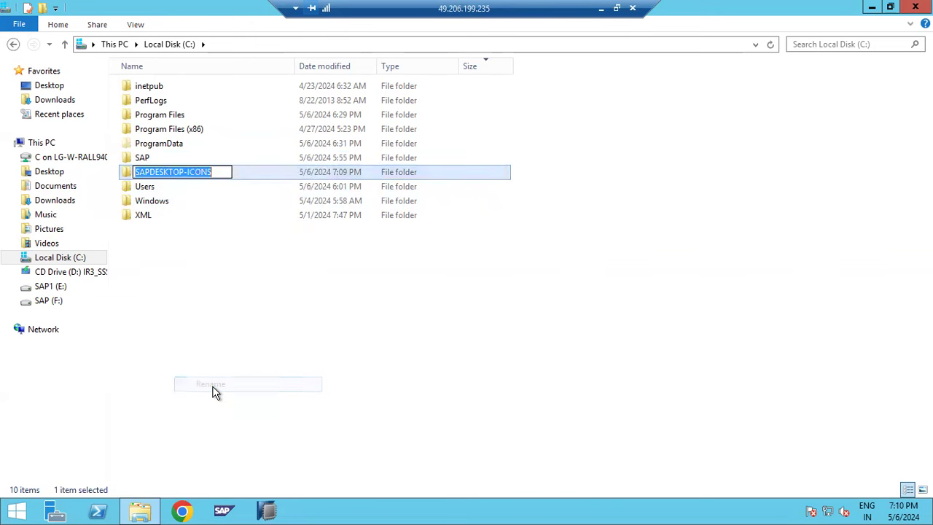
{"action": "key", "text": "Return"}
Copy all three shortcuts from SAPDESKTOP-ICONS, close it, and reopen File Explorer at This PC
{"action": "double_click", "coordinate": [173, 175]}
{"action": "left_click_drag", "start_coordinate": [193, 165], "coordinate": [173, 86]}
{"action": "right_click", "coordinate": [195, 113]}
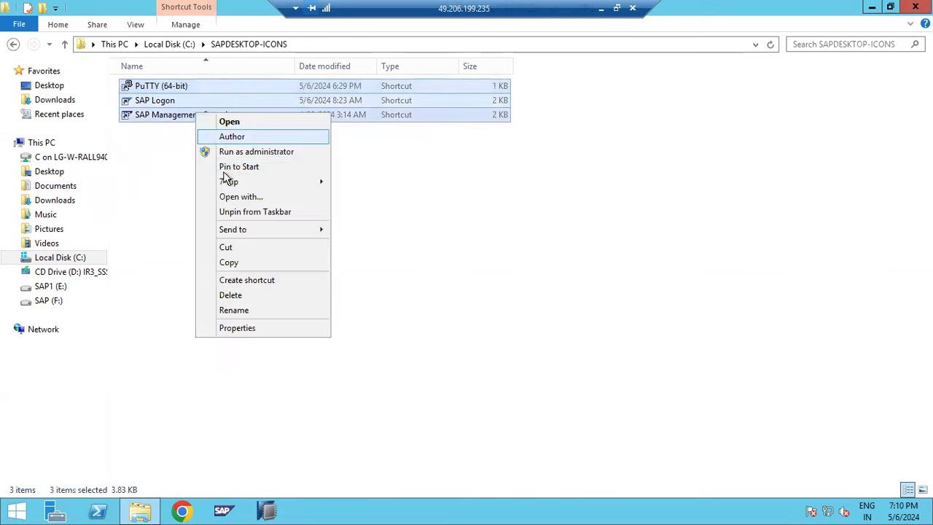
{"action": "left_click", "coordinate": [214, 263]}
{"action": "left_click", "coordinate": [915, 7]}
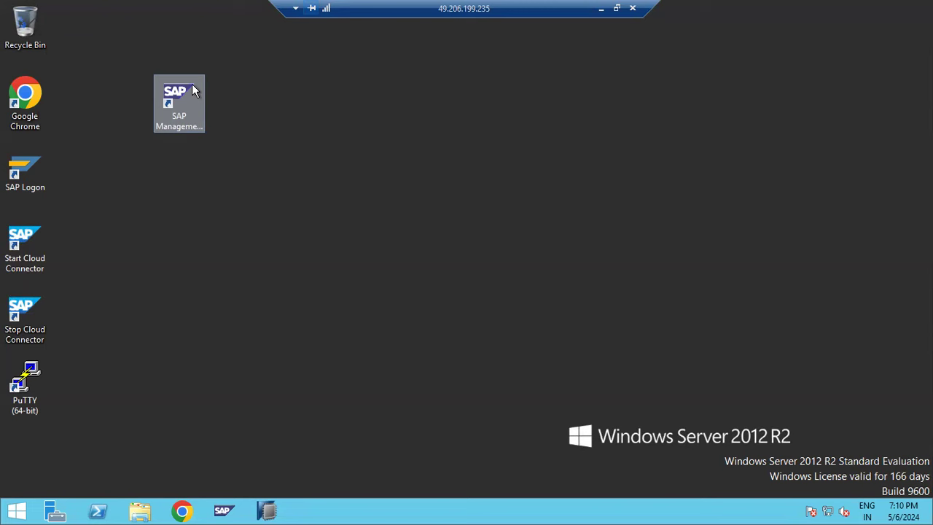
{"action": "left_click", "coordinate": [140, 510]}
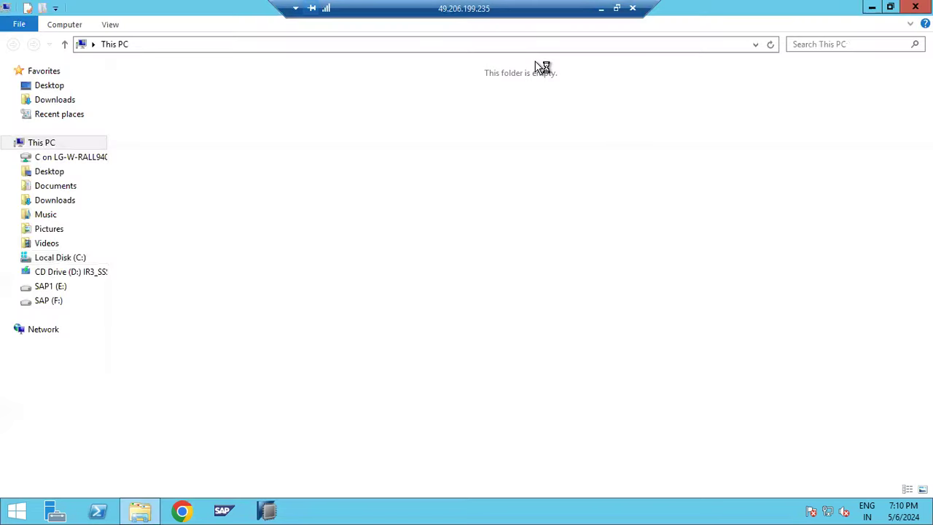